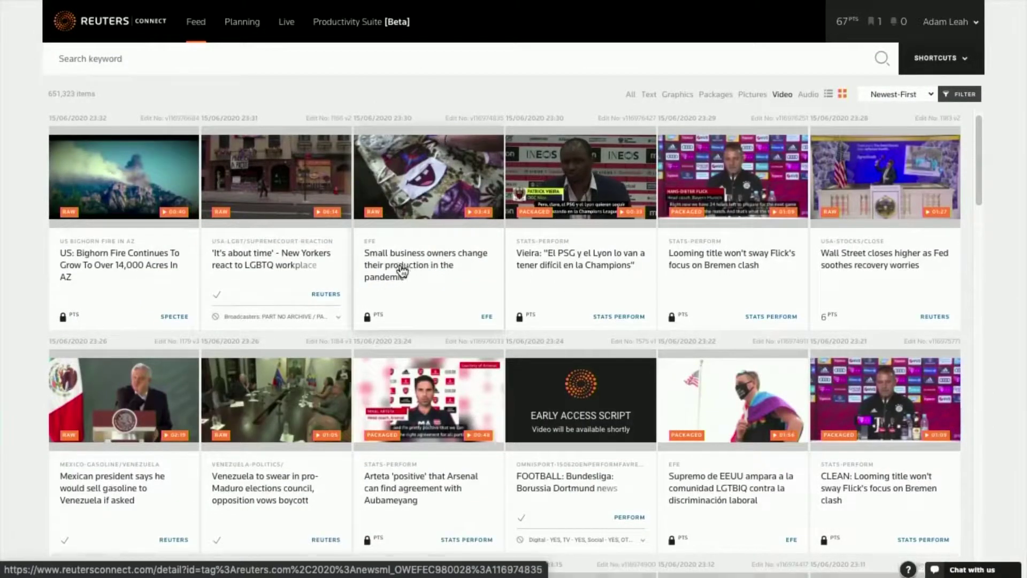
Scroll the Reuters Connect video feed down to the 'Brilliant meteorite lights up the night sky over Brazil' card.
scroll(397, 262, down, 3)
scroll(390, 246, down, 15)
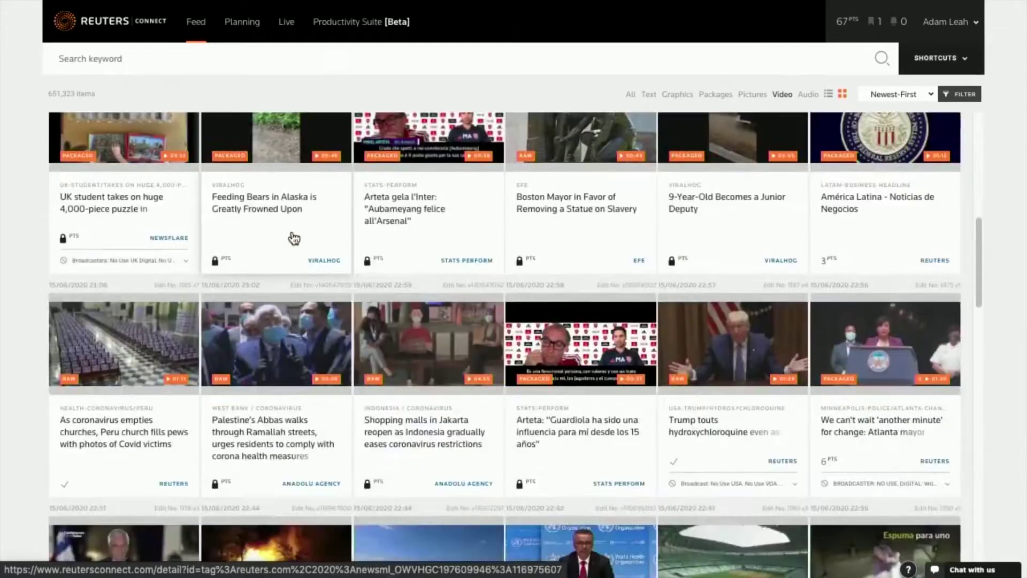
scroll(394, 257, down, 3)
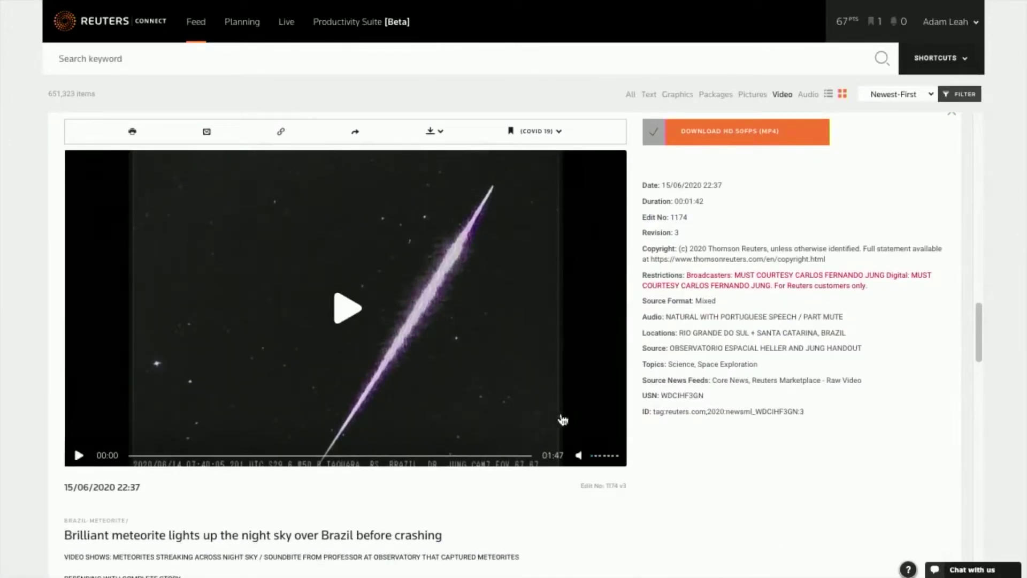
Scroll through the meteorite clip's script and select the STORY paragraphs through the production credit.
scroll(693, 391, down, 5)
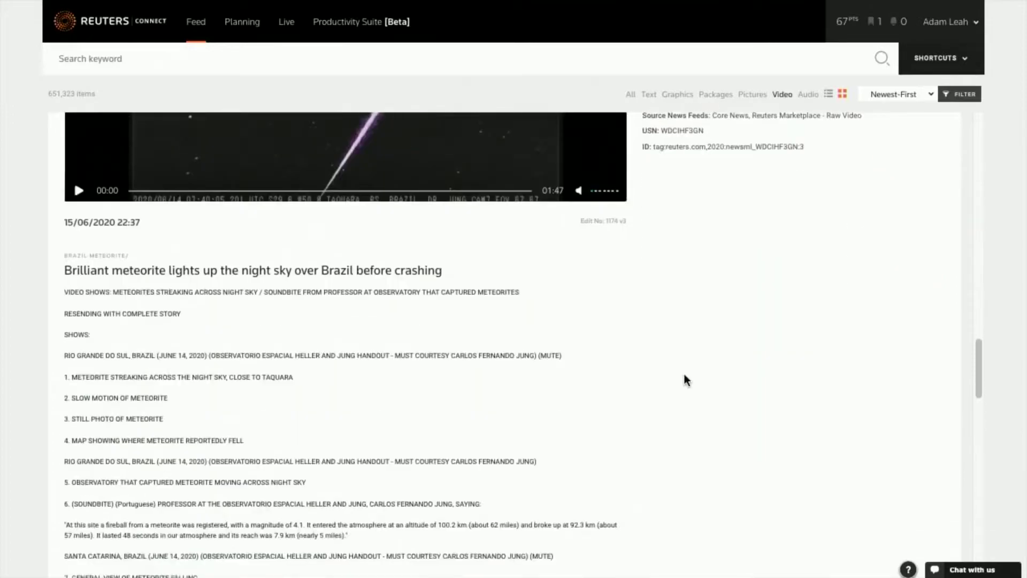
scroll(411, 284, up, 5)
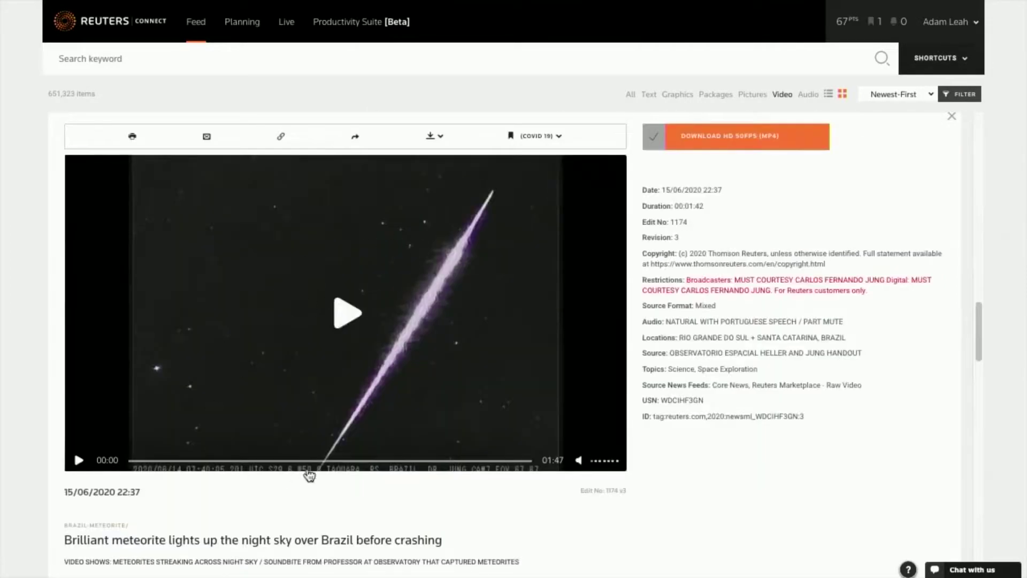
scroll(310, 473, down, 5)
scroll(354, 480, down, 1)
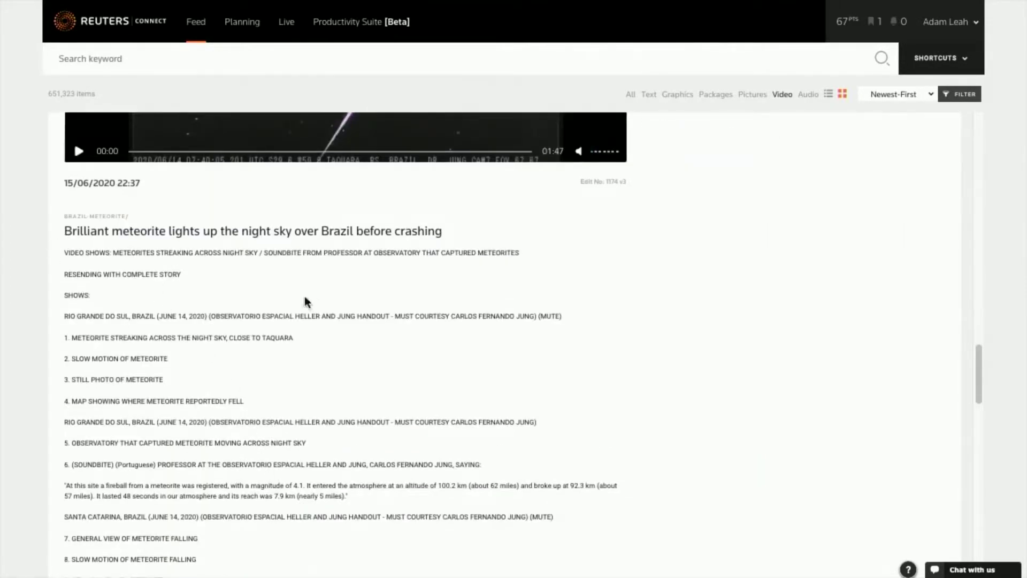
scroll(173, 454, down, 8)
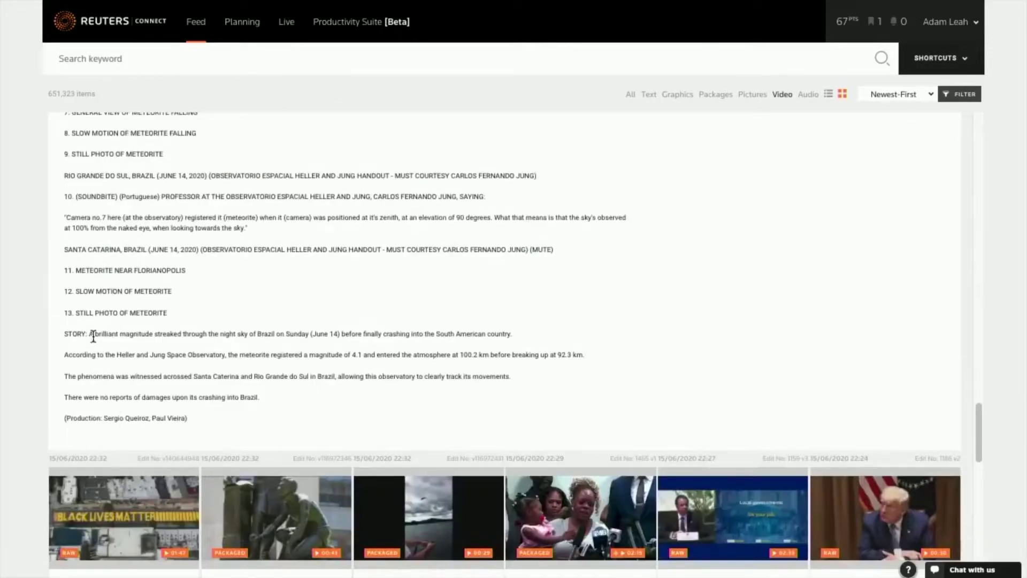
drag(98, 335, 306, 410)
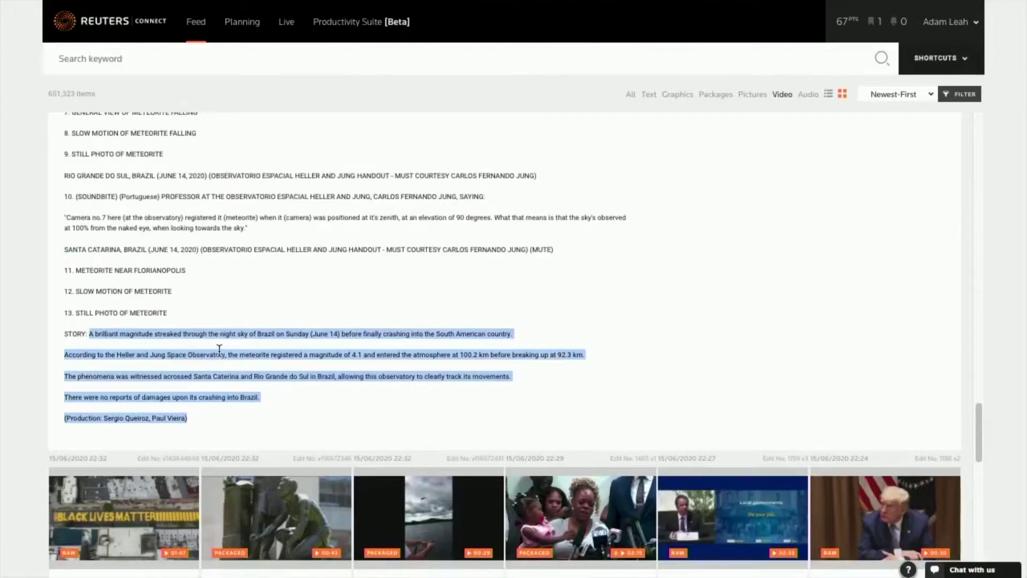
scroll(428, 379, up, 20)
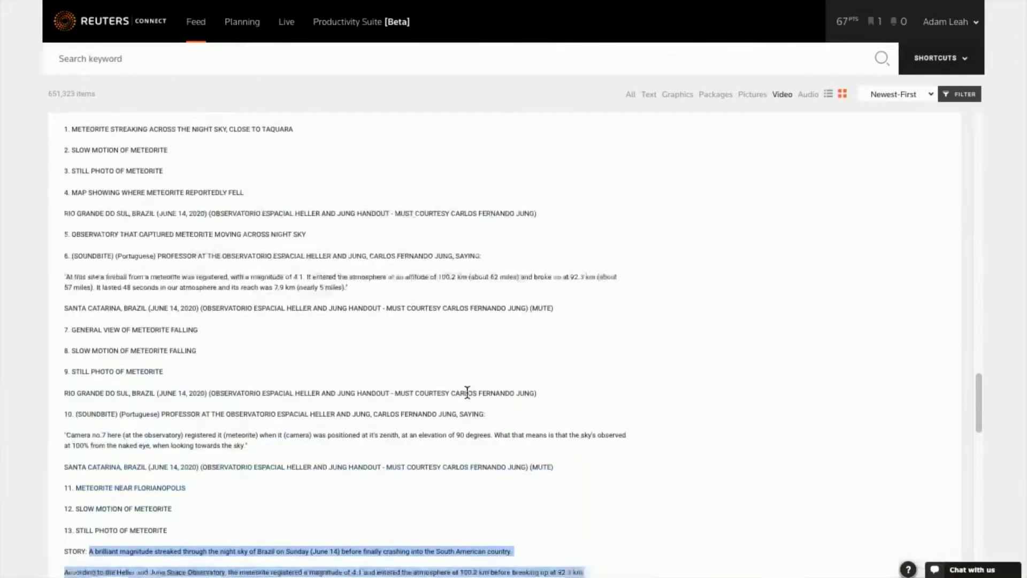
scroll(505, 353, down, 10)
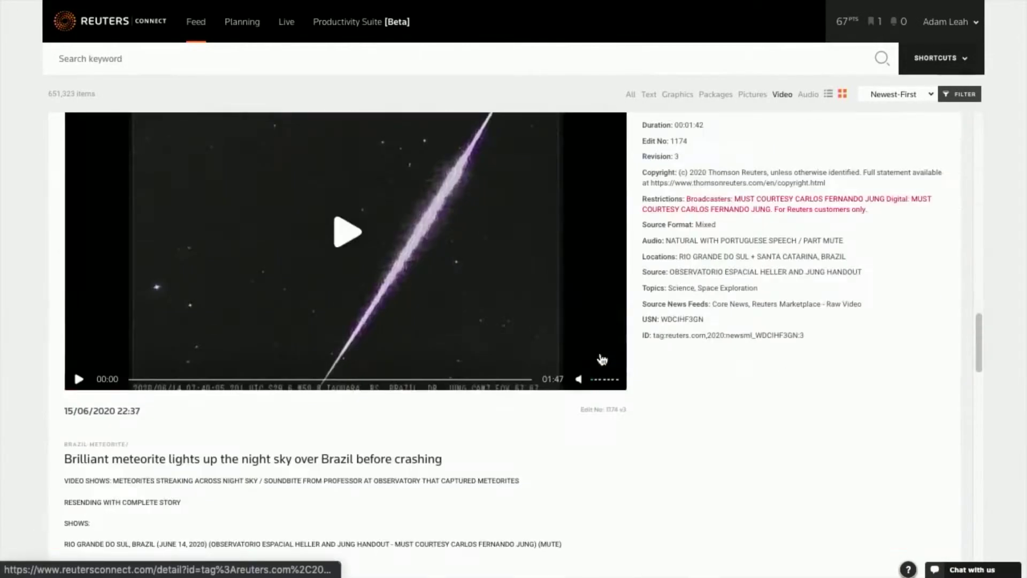
scroll(693, 234, up, 3)
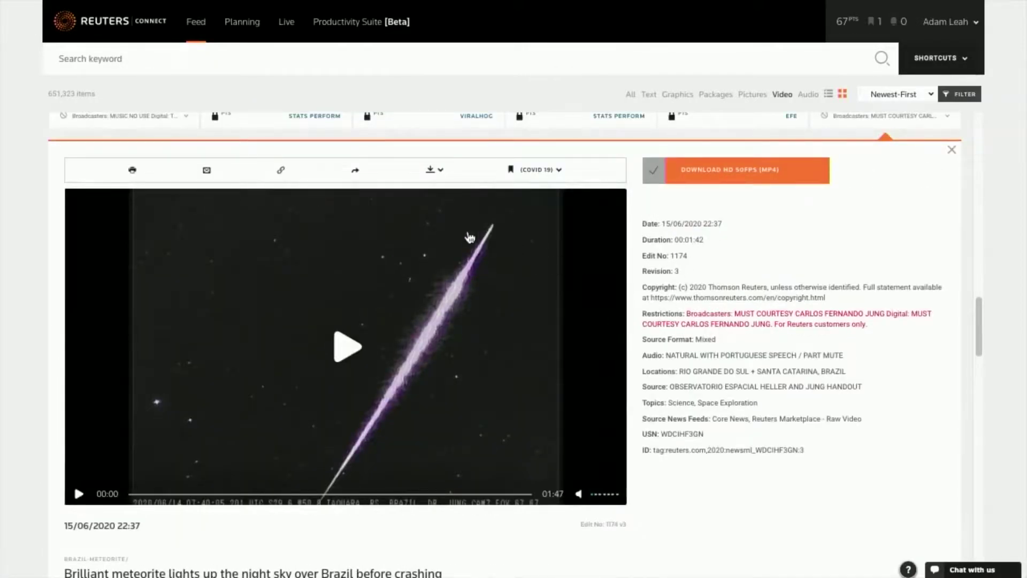
Download the meteorite clip as HD 50FPS MP4 plus XML, preview it, and open the Science topic.
click(740, 177)
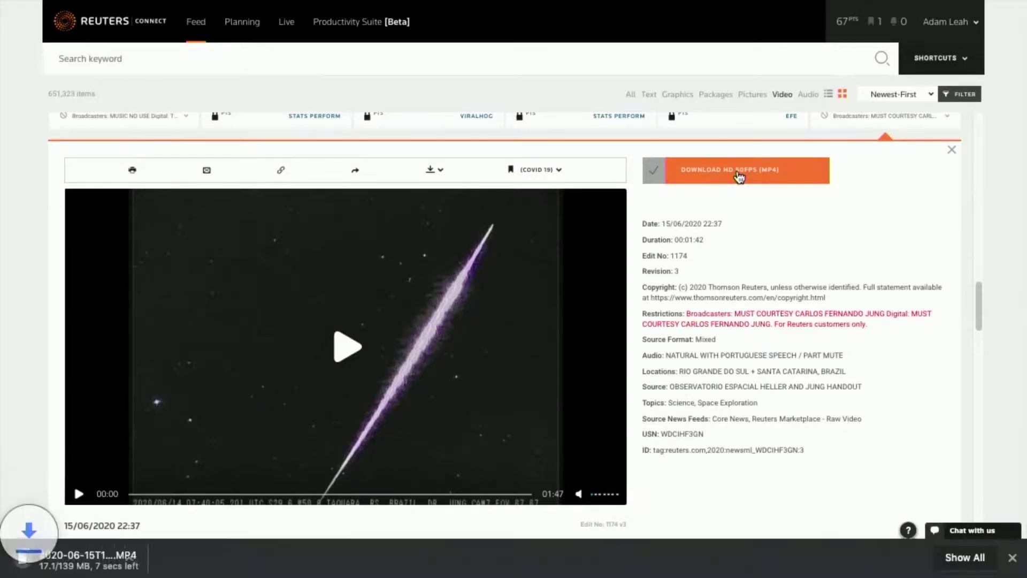
click(436, 173)
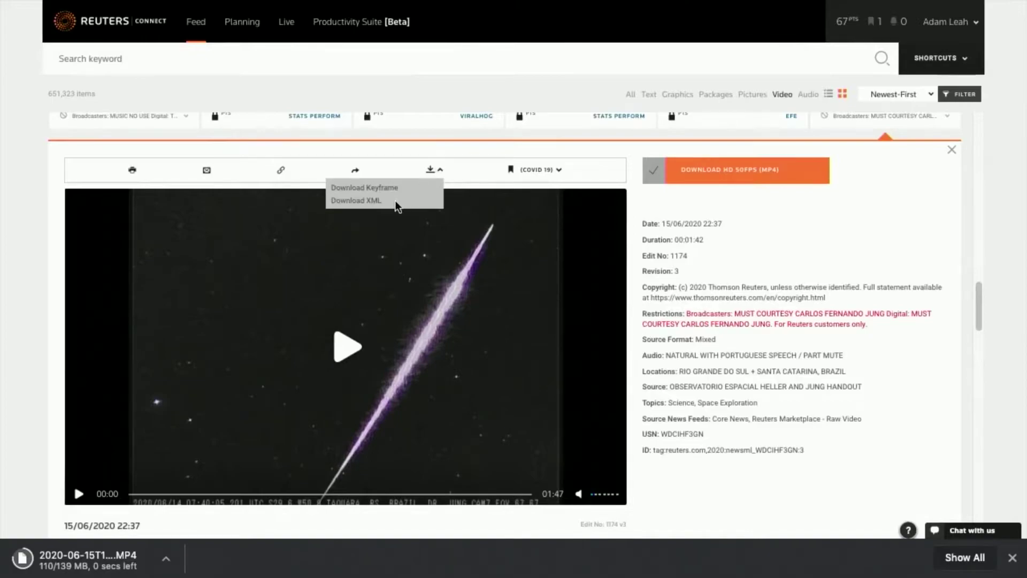
click(367, 201)
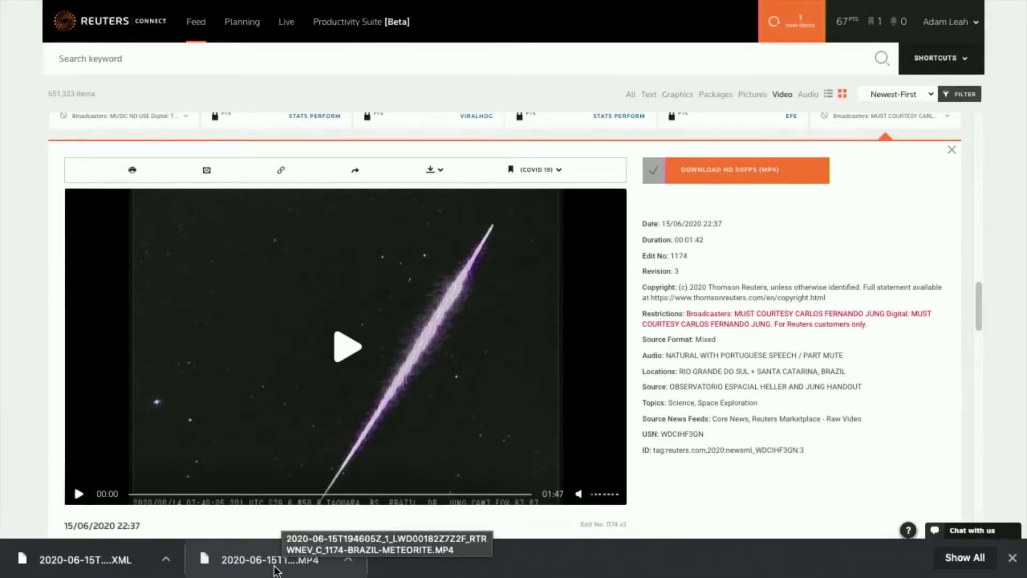
click(621, 454)
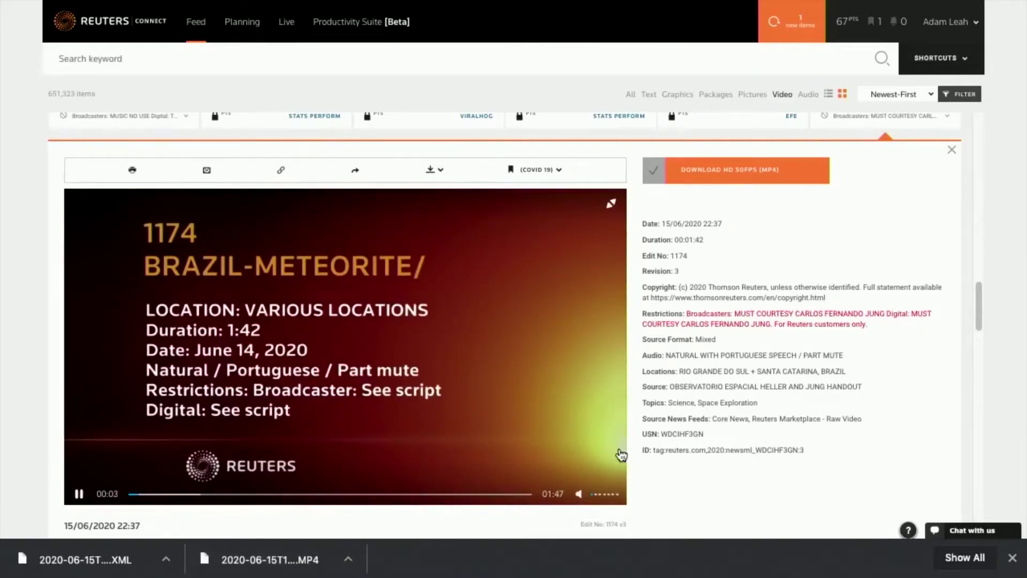
click(670, 403)
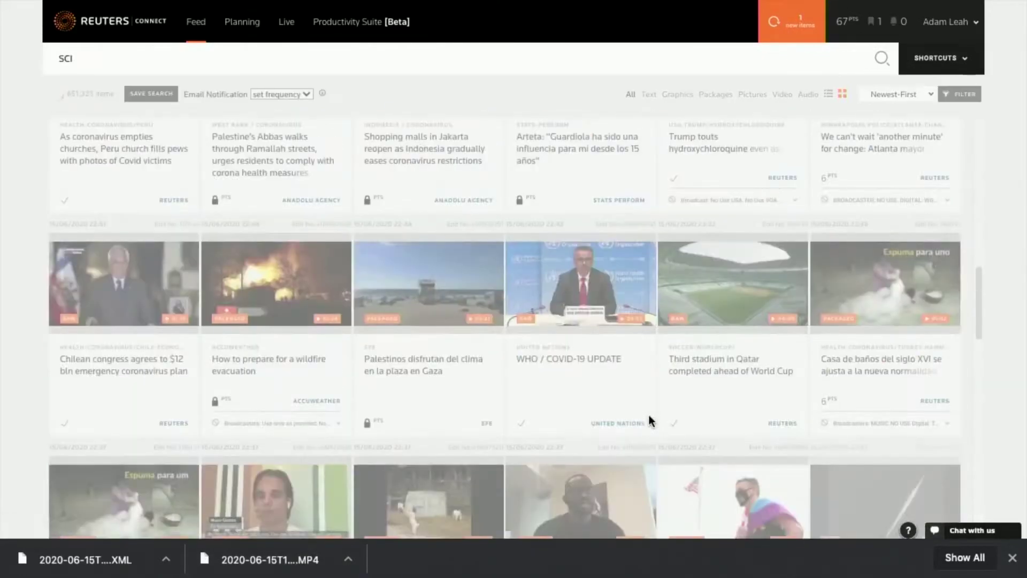
In nxtedition, open the BRAZIL-METEORITE tile from the Reuters Video grid and play, then pause it.
key(ctrl+Left)
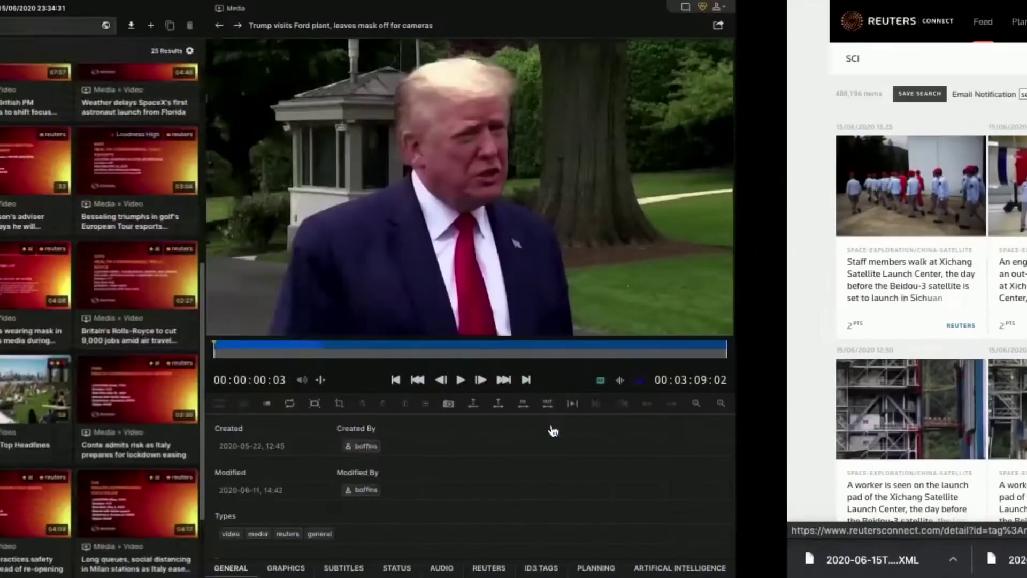
scroll(326, 300, up, 5)
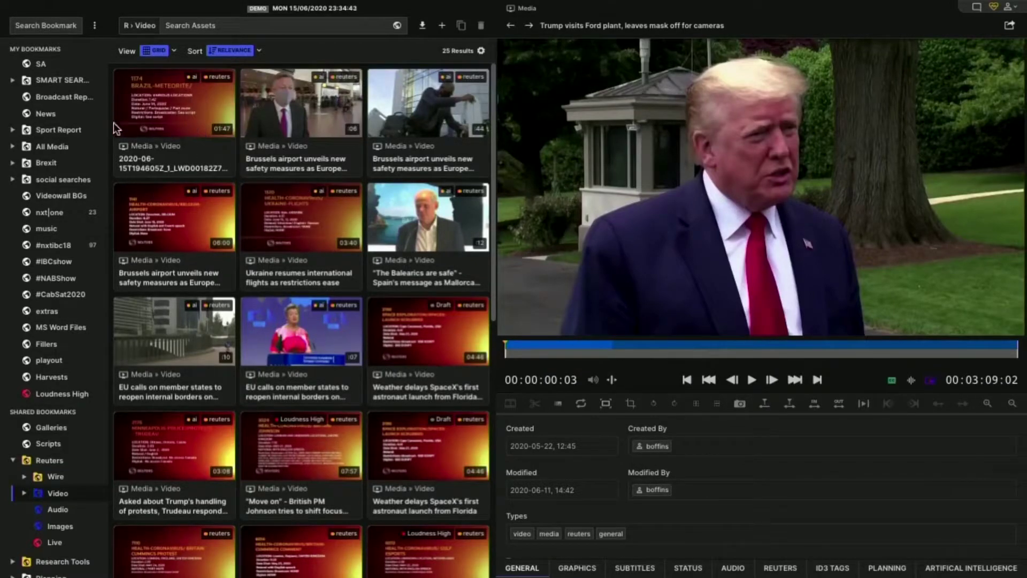
click(195, 160)
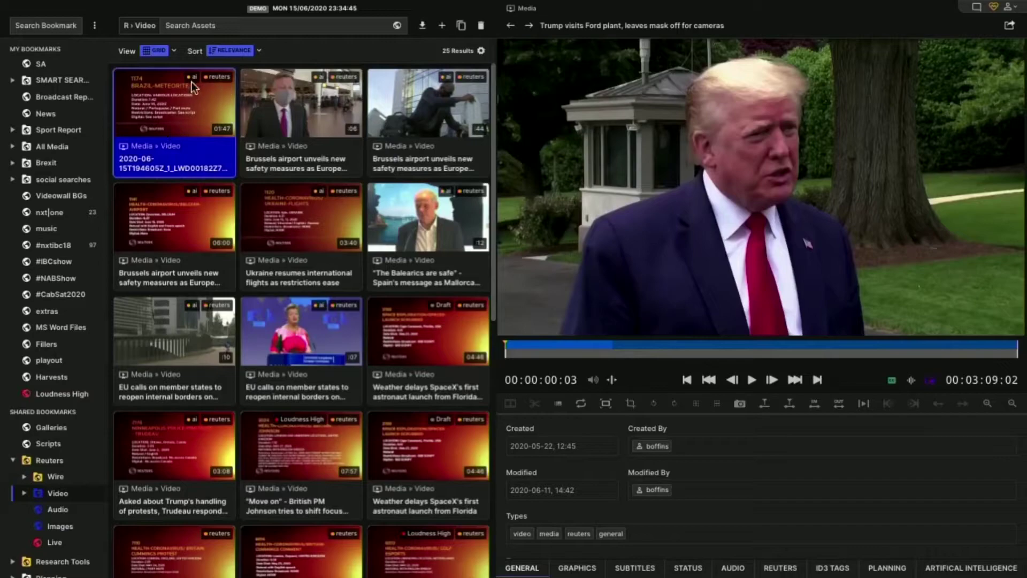
double_click(197, 145)
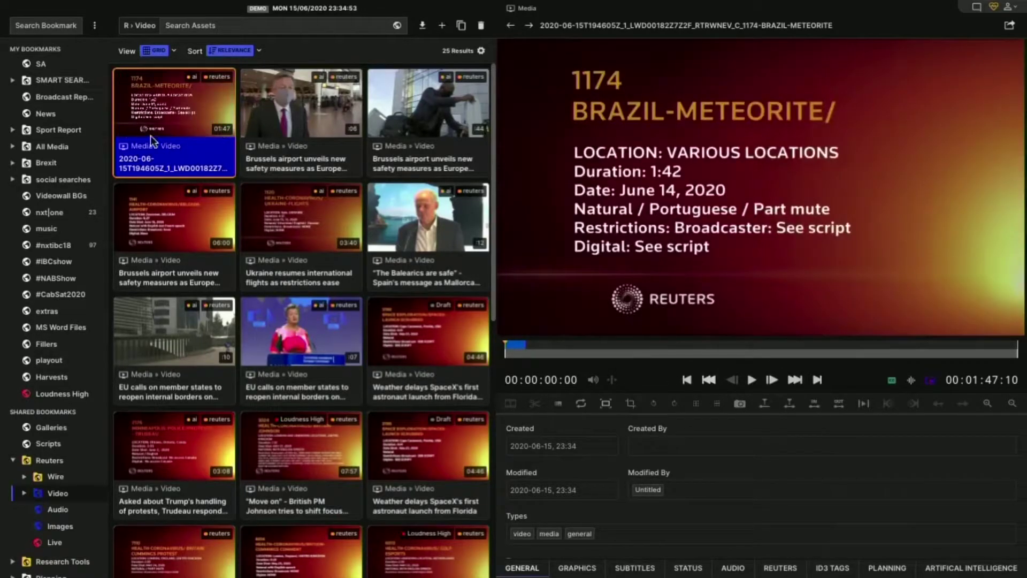
click(745, 379)
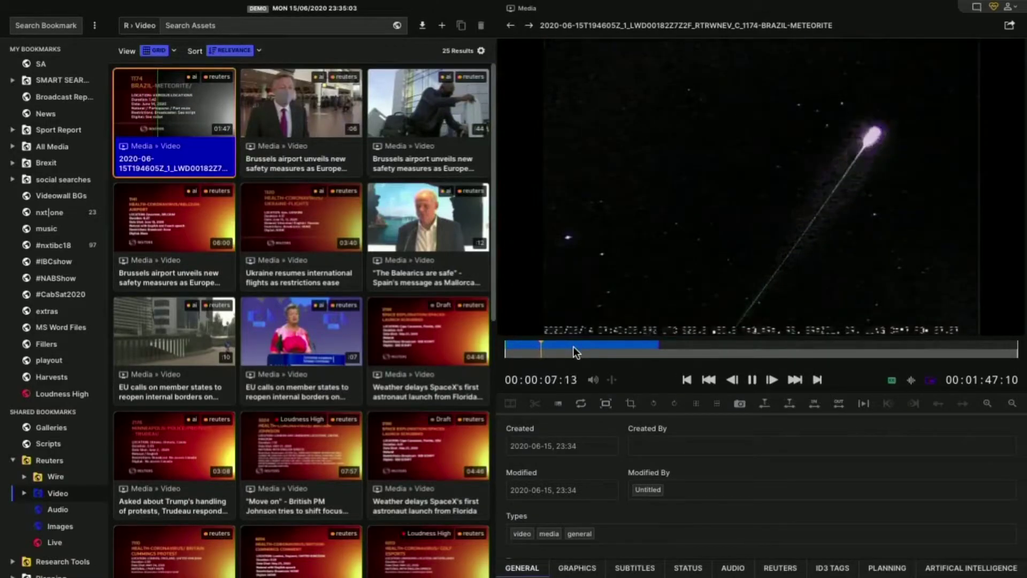
click(753, 382)
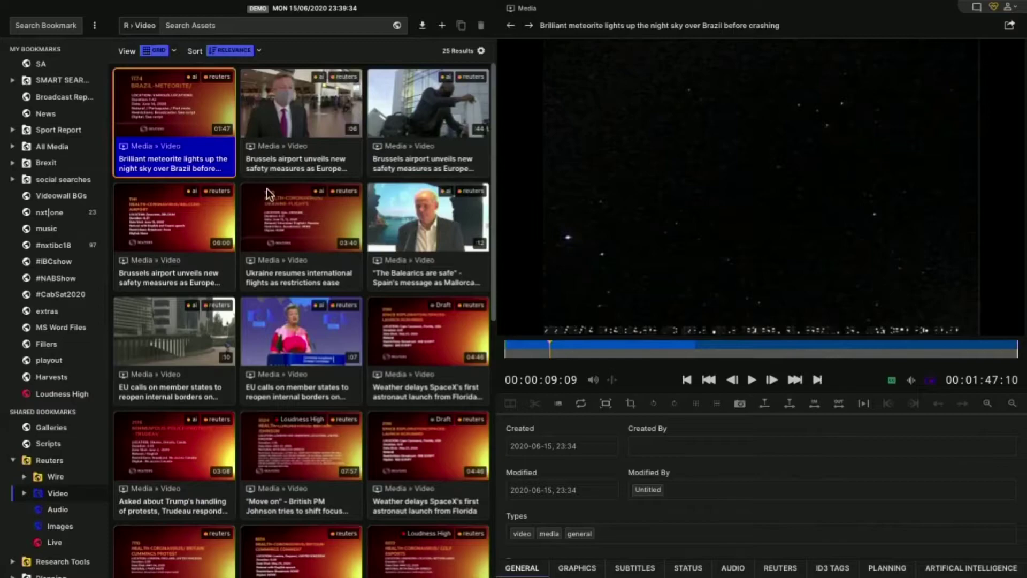
Show the meteorite asset's Reuters story metadata and scroll through it.
click(770, 569)
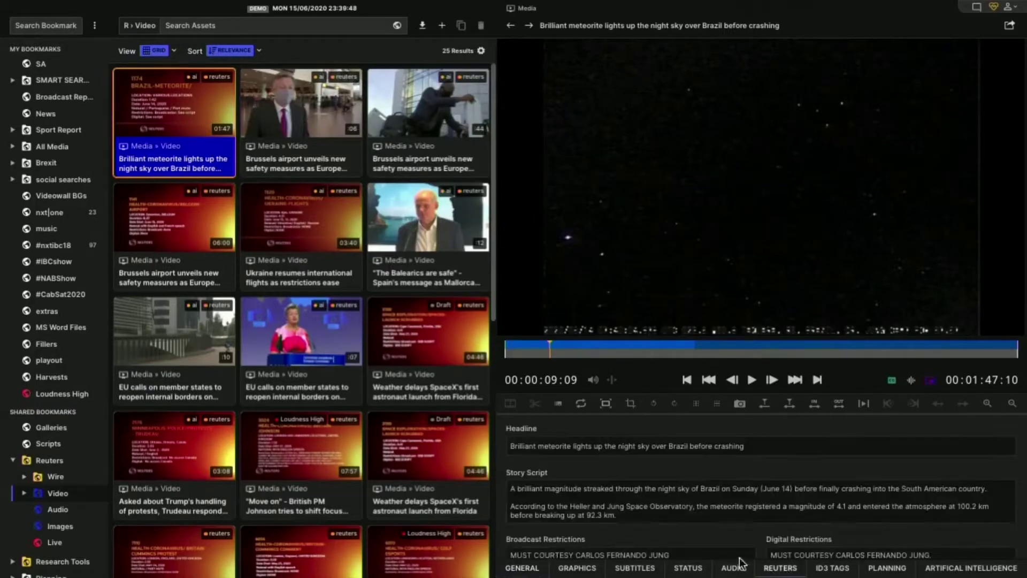
scroll(625, 401, down, 1)
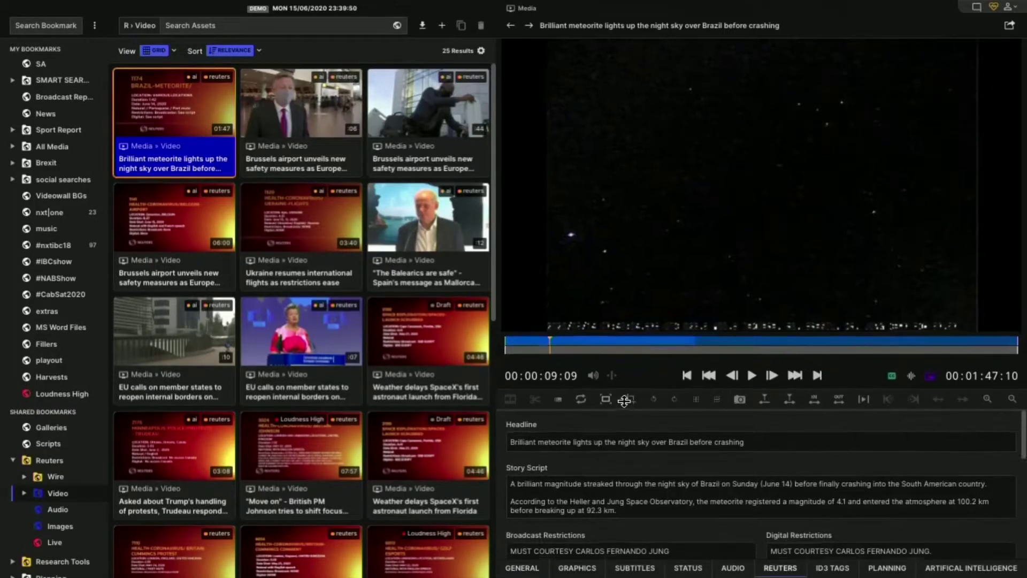
scroll(624, 400, down, 4)
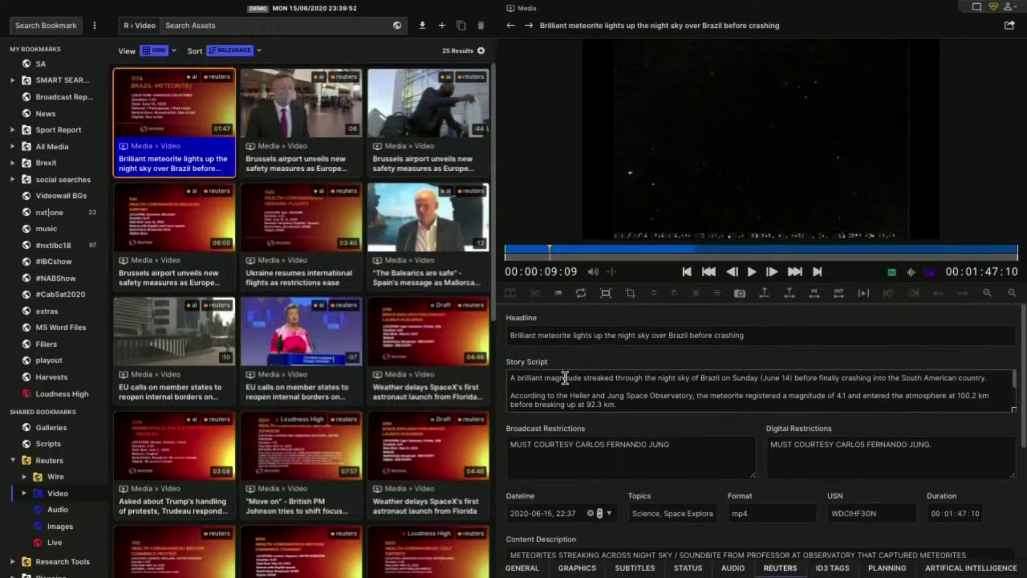
scroll(685, 402, down, 1)
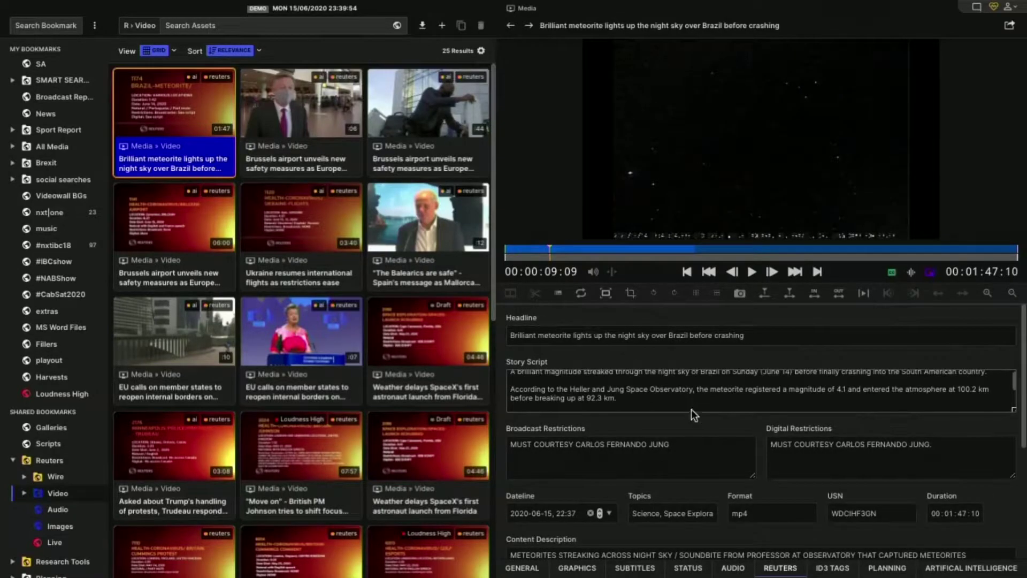
scroll(691, 409, down, 5)
scroll(692, 428, up, 5)
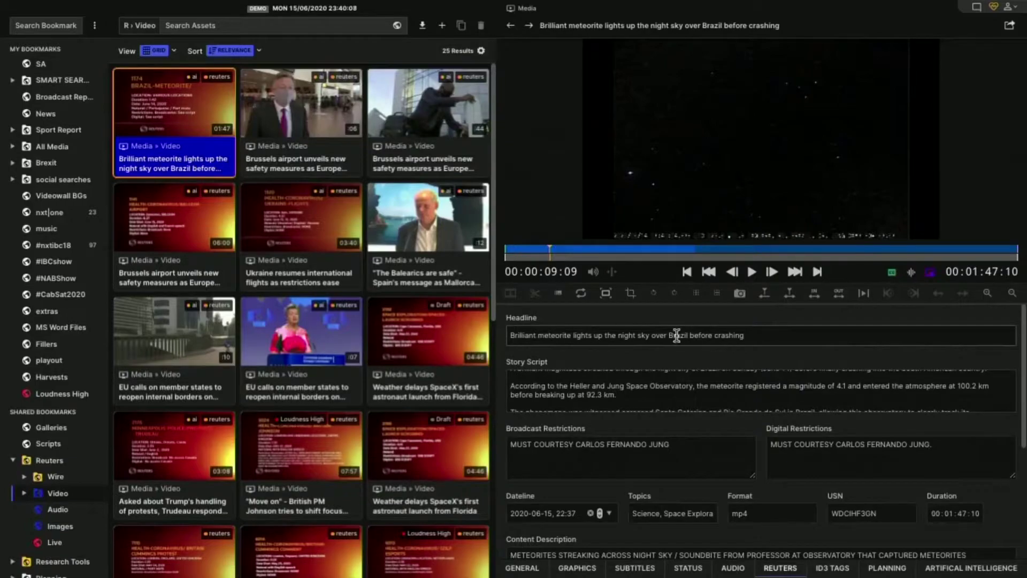
Search the video assets for 'space', narrowing the grid to four results.
scroll(623, 392, up, 1)
scroll(625, 392, down, 3)
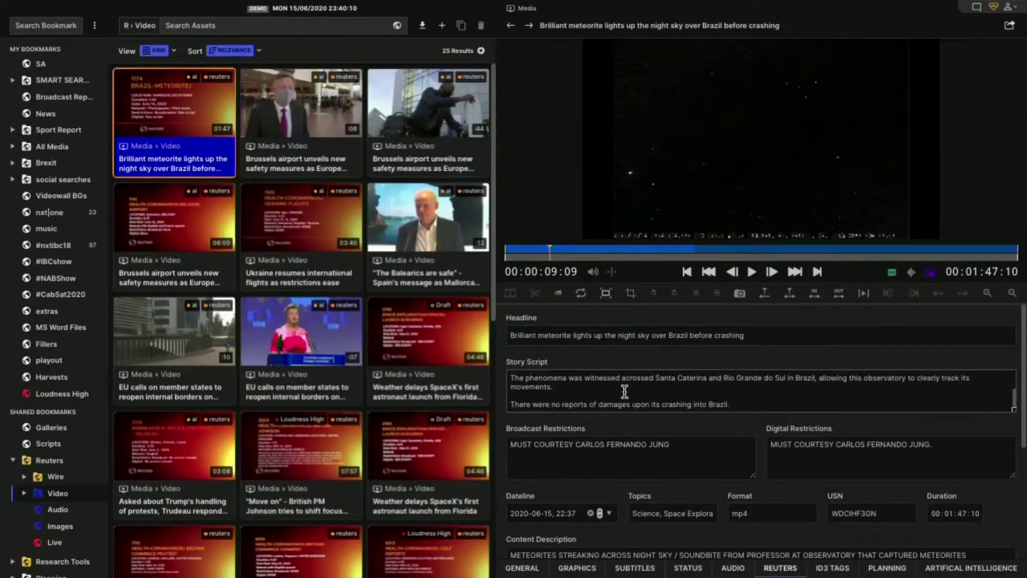
scroll(624, 392, up, 3)
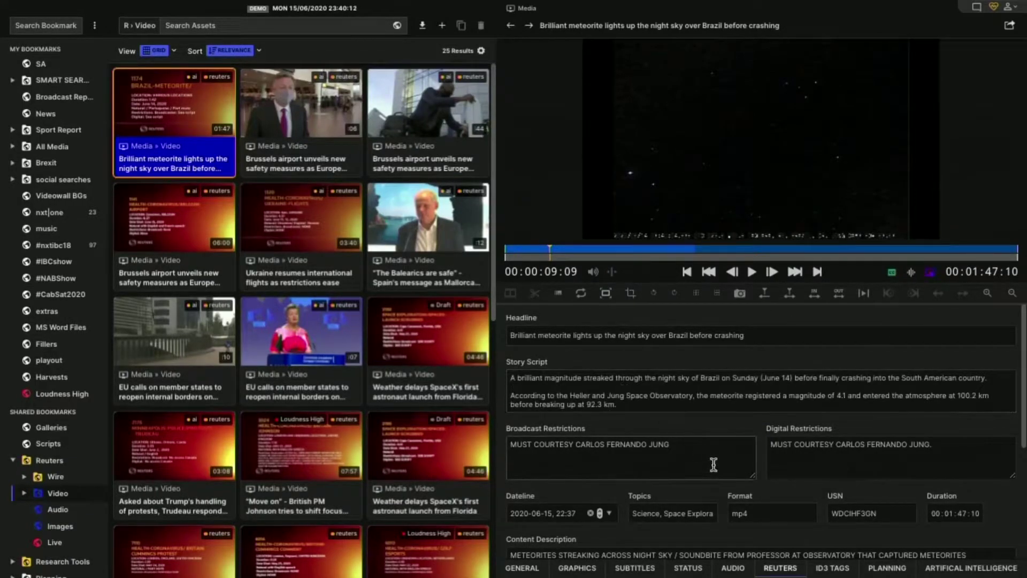
scroll(715, 464, down, 1)
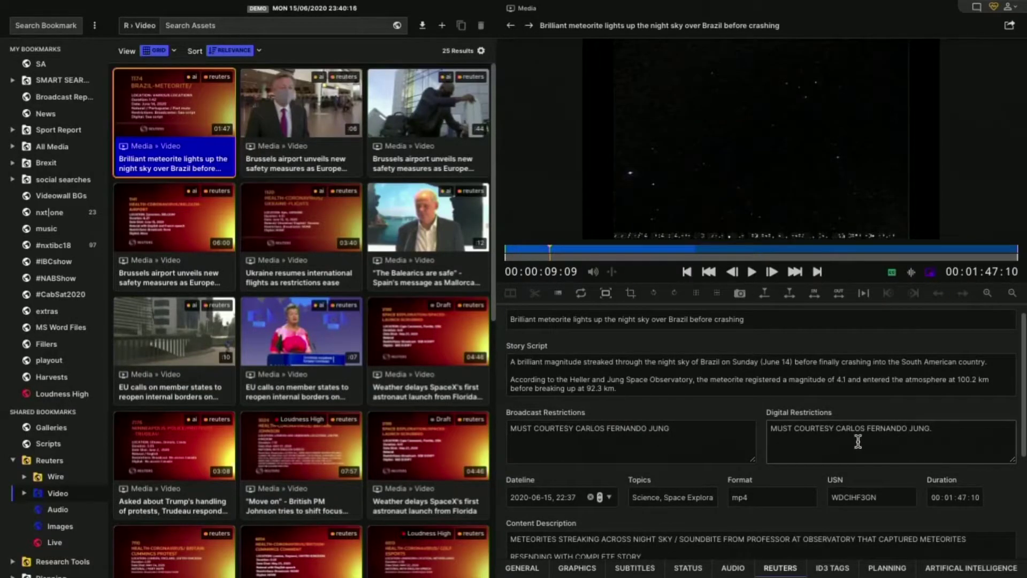
scroll(648, 456, down, 5)
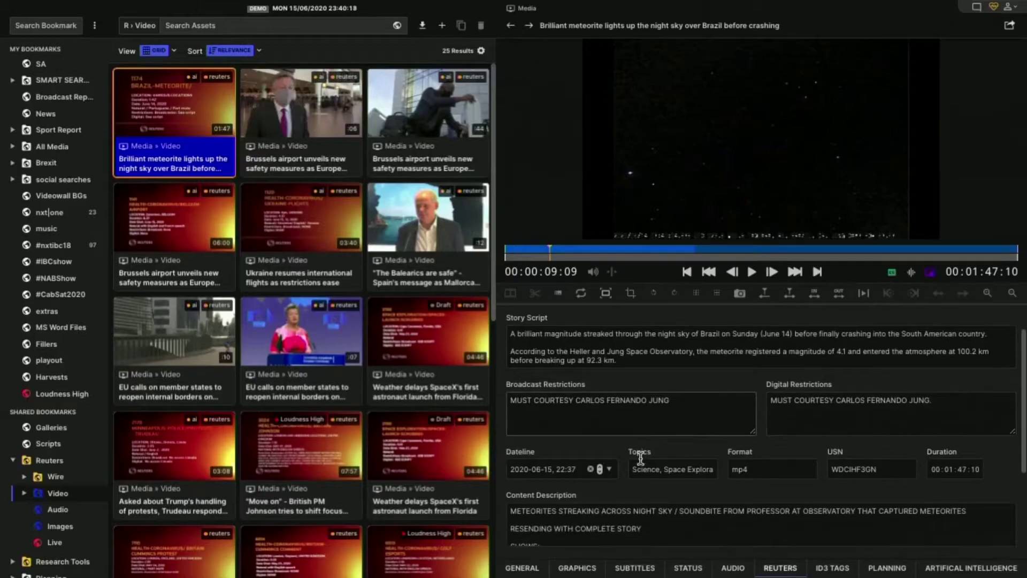
scroll(681, 490, down, 1)
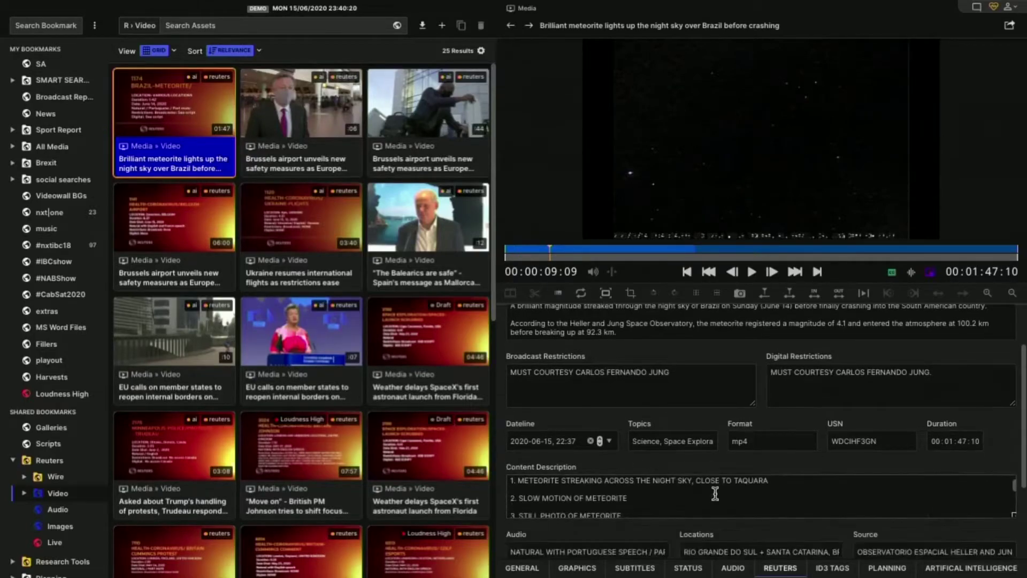
text(space)
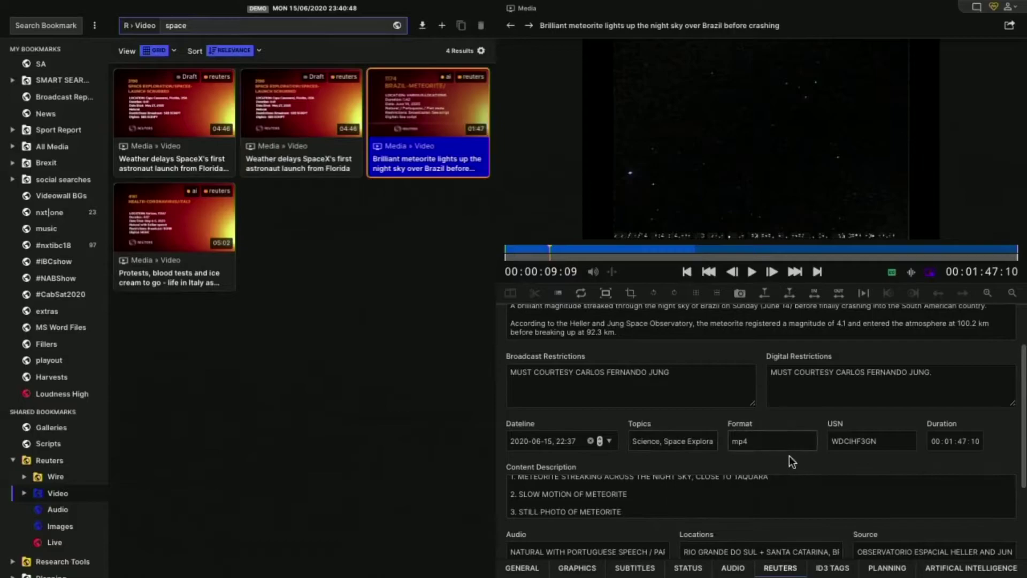
Review the Reuters metadata, then replace the search term with 'rio grande'.
scroll(757, 468, up, 2)
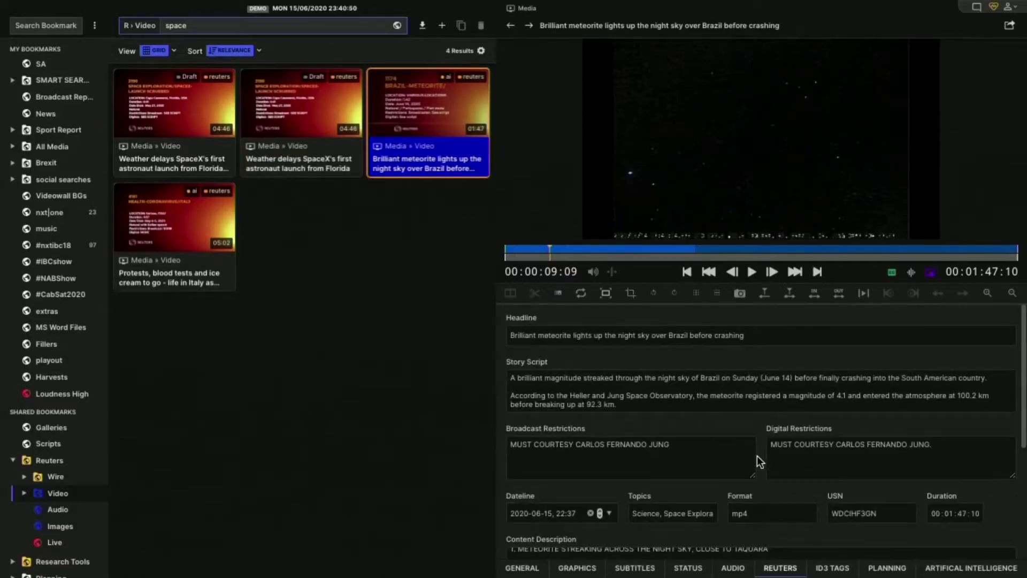
scroll(772, 495, down, 5)
scroll(773, 502, up, 2)
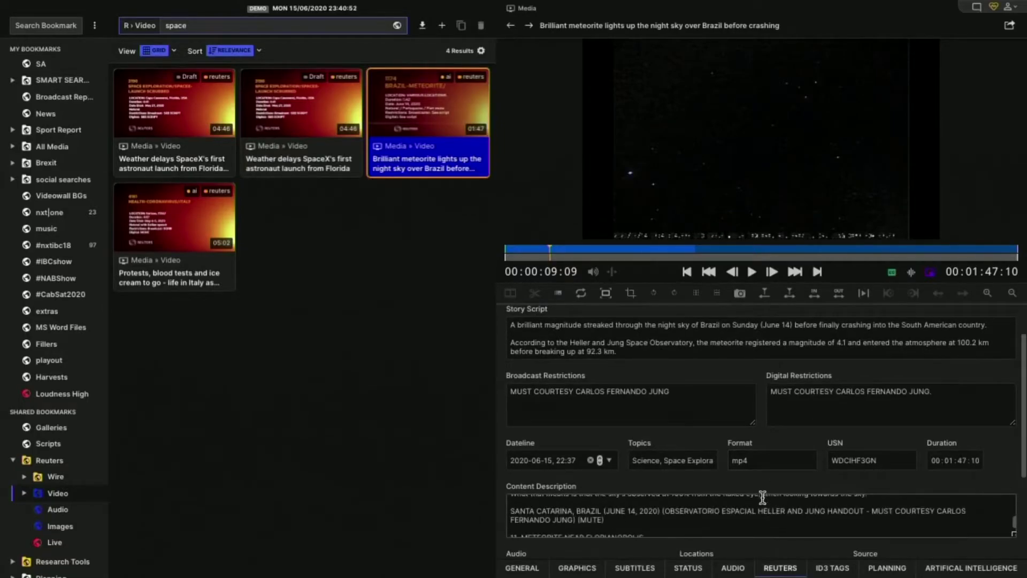
scroll(769, 490, down, 4)
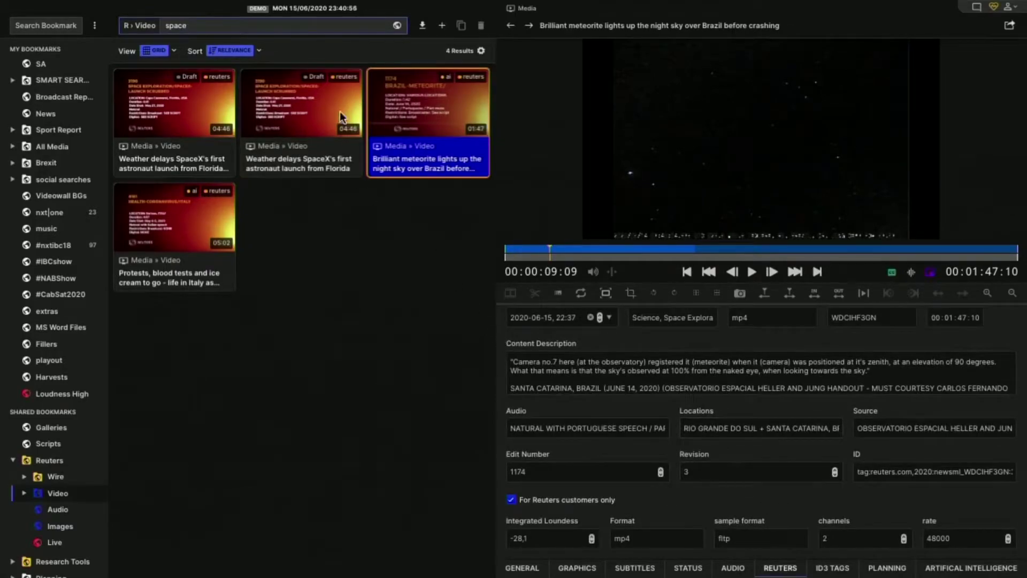
double_click(266, 25)
text(rio grande)
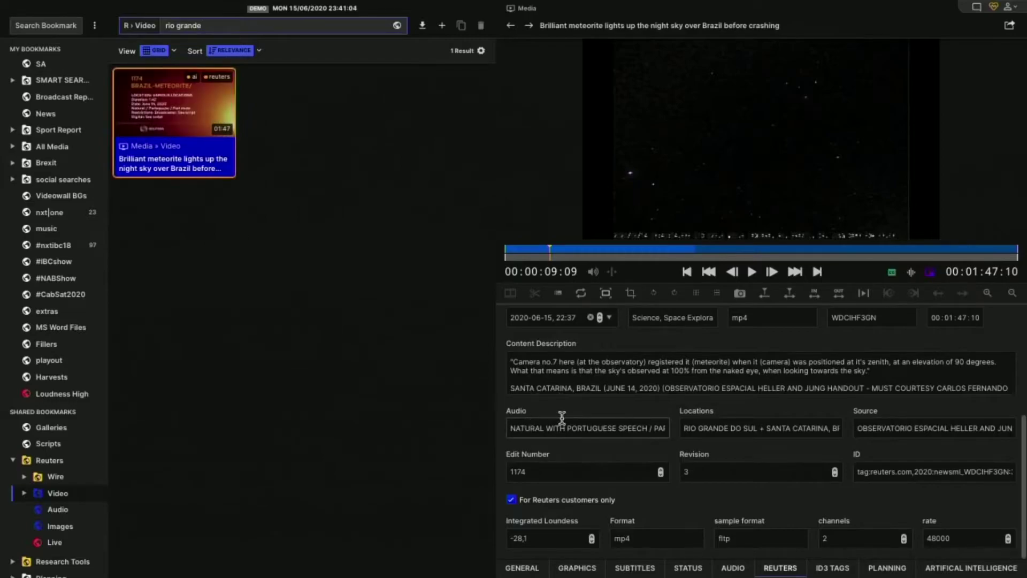
click(975, 568)
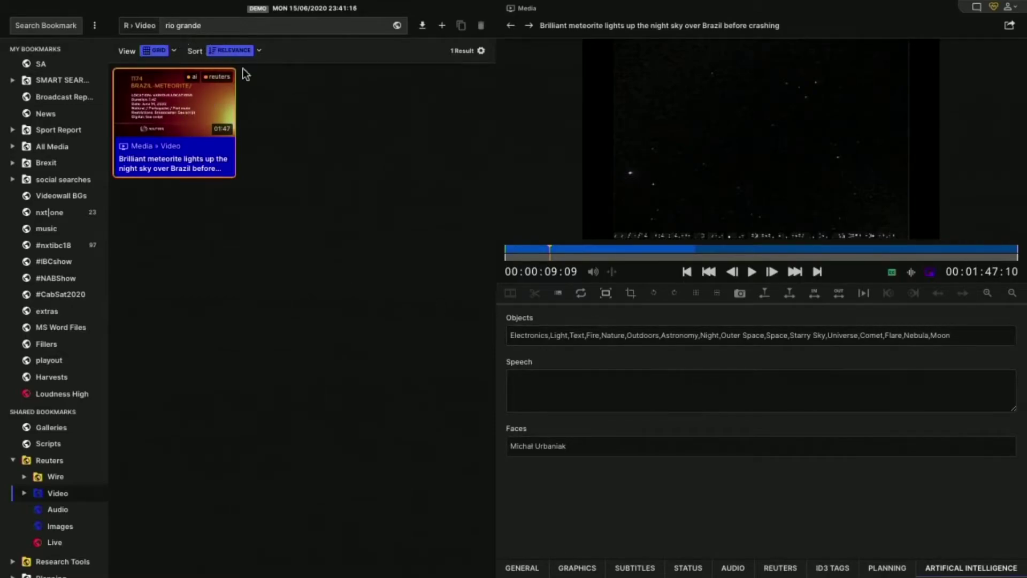
click(780, 570)
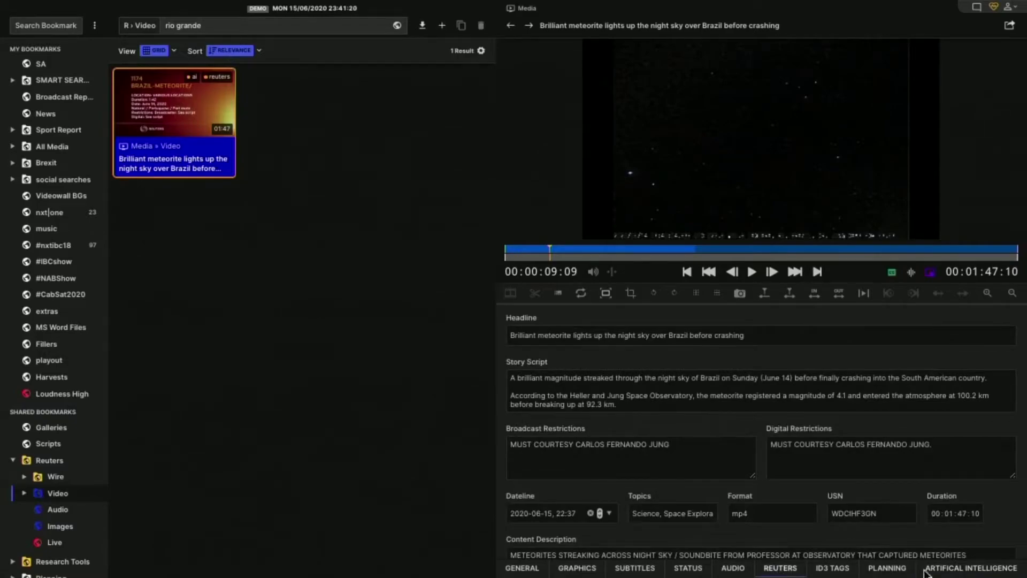
click(953, 571)
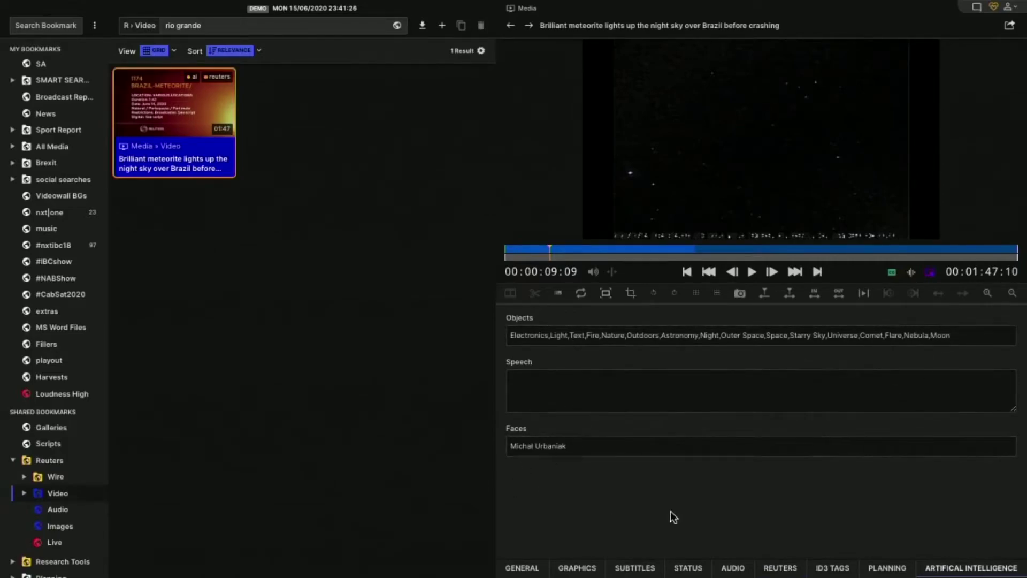
click(794, 574)
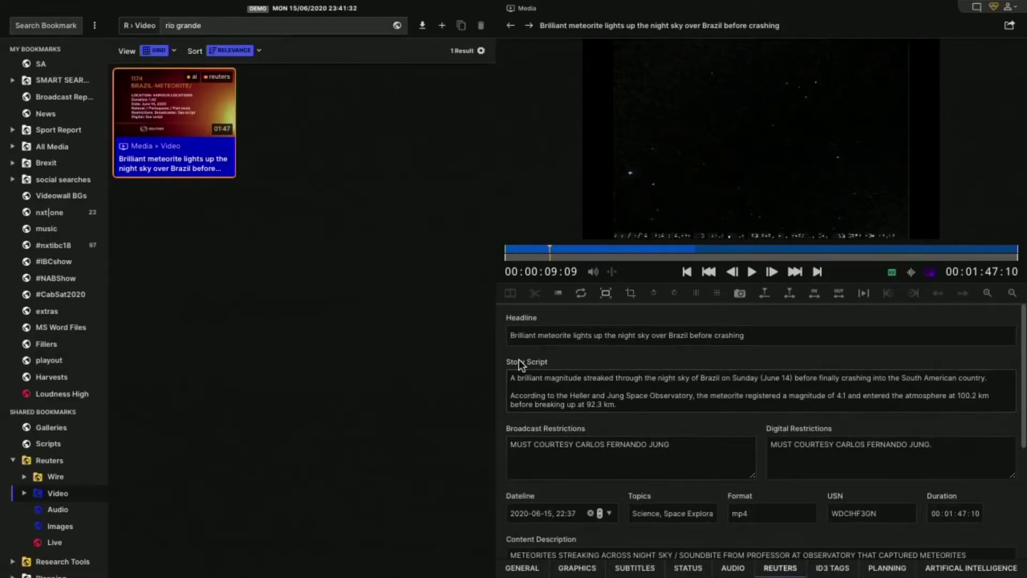
Clear the search and create a blank script story titled 'Meteorite in Brazil'.
double_click(325, 22)
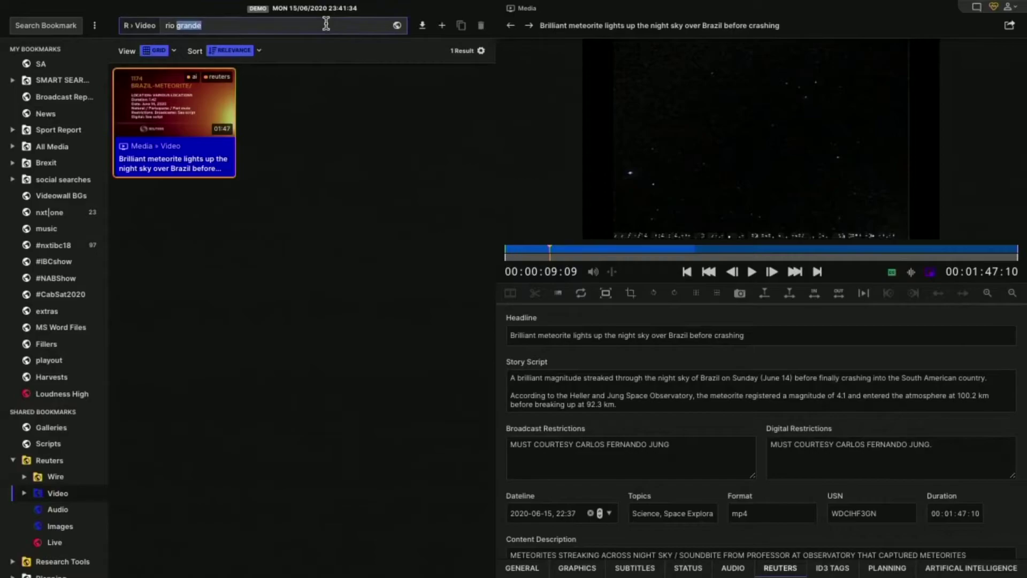
key(BackSpace)
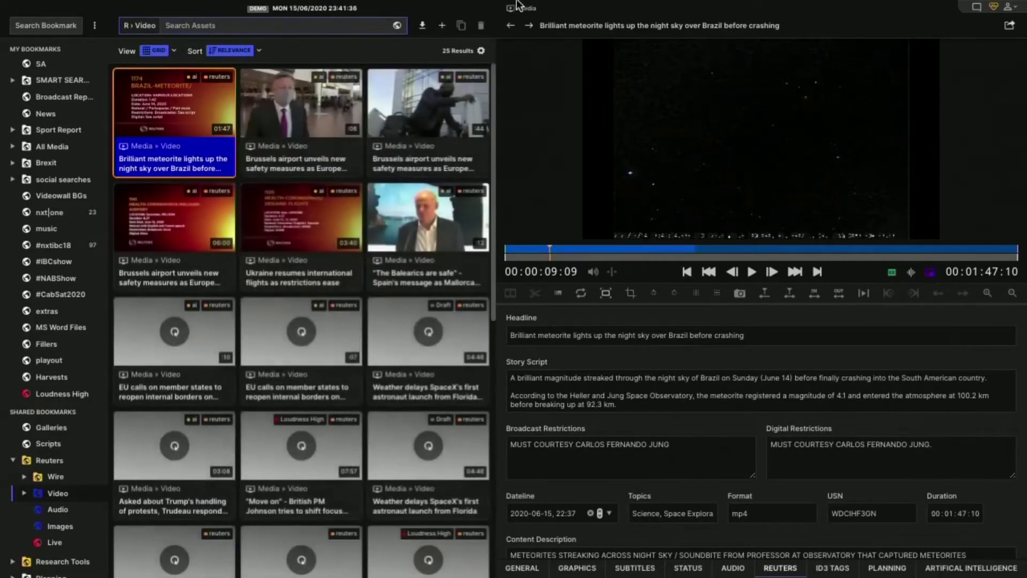
click(446, 24)
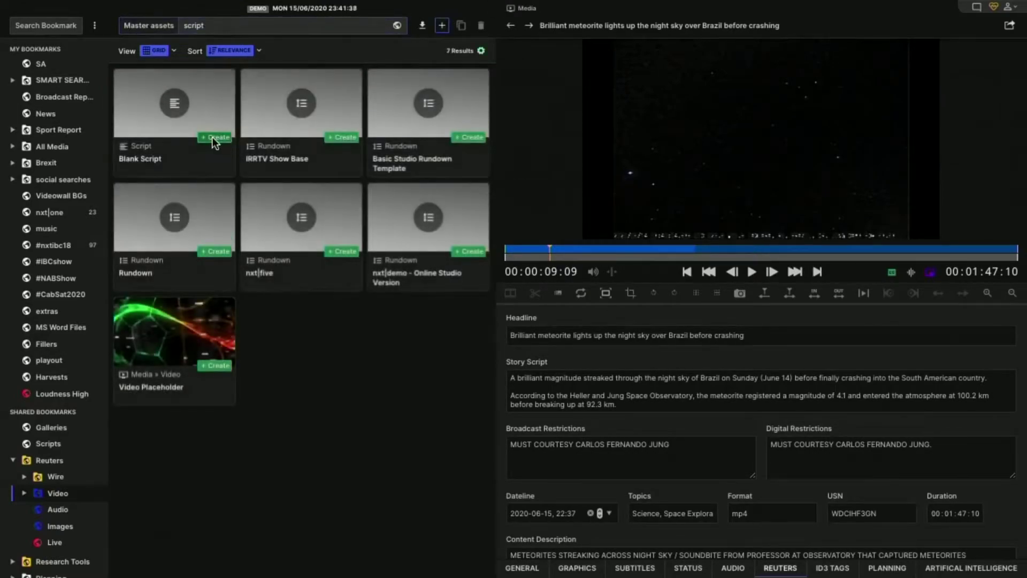
click(217, 137)
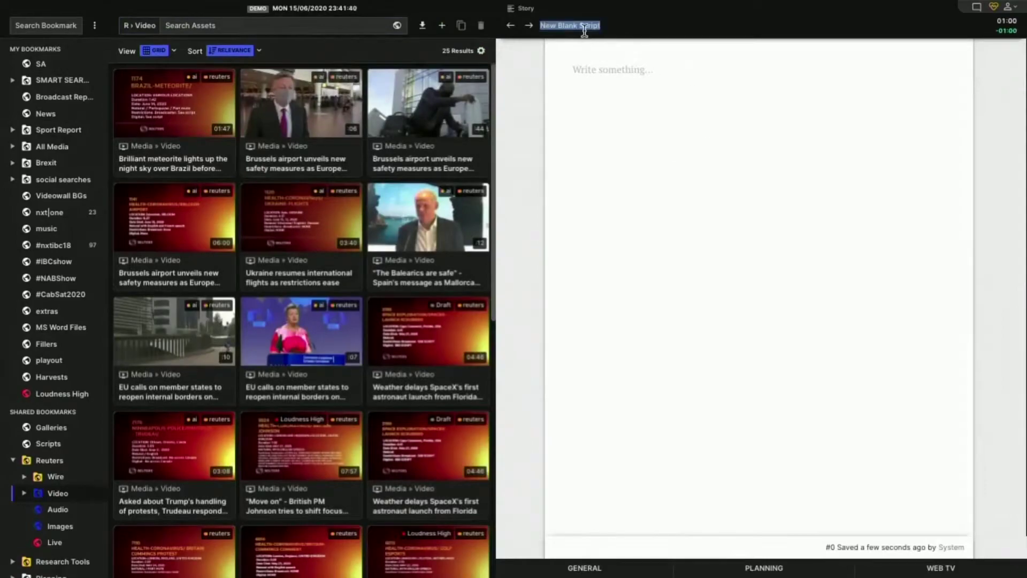
text(Meteorite in Brazil)
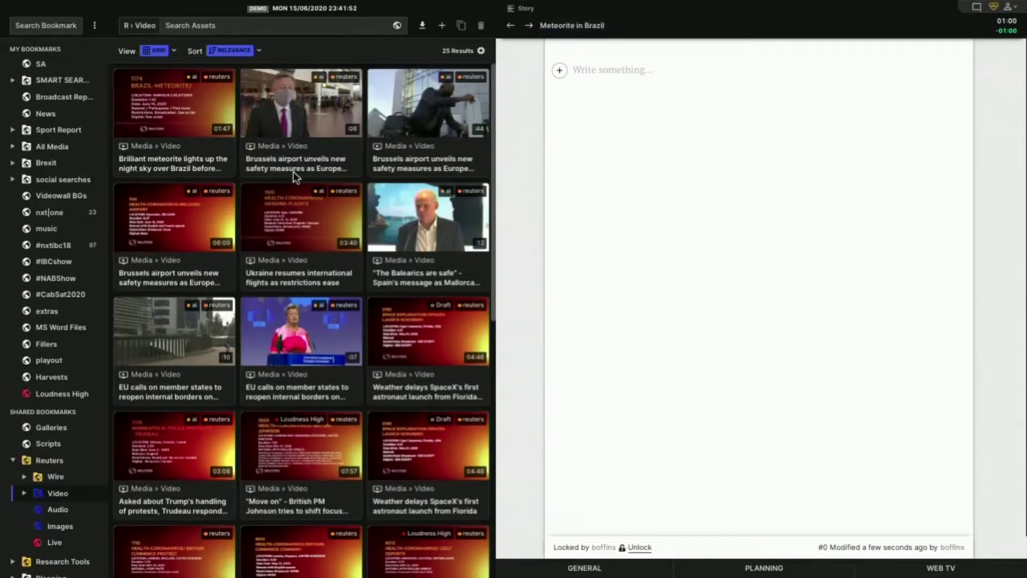
Copy the meteorite clip's Story Script into the Meteorite in Brazil story, adding a blank line above.
click(168, 146)
double_click(167, 143)
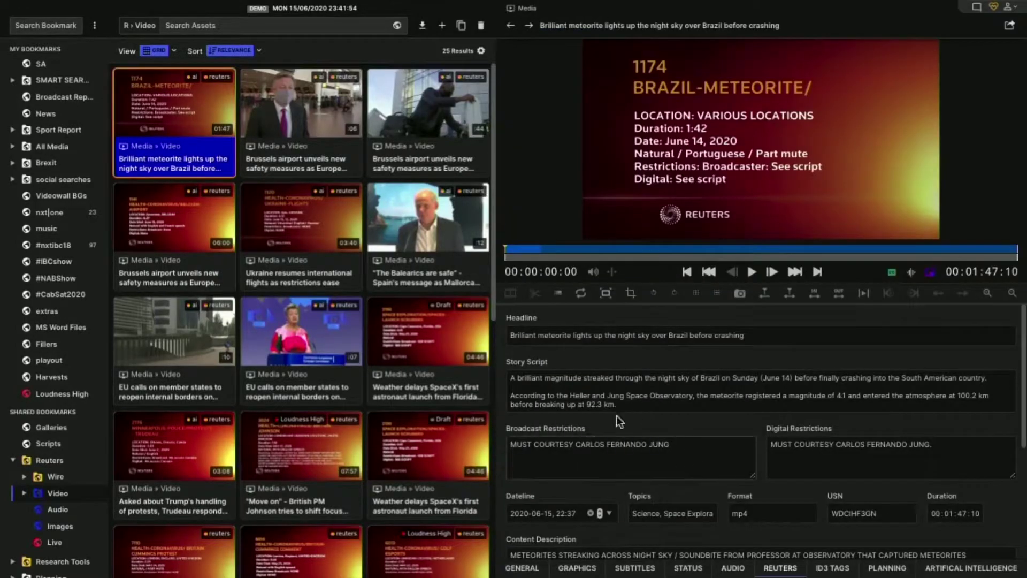
click(626, 403)
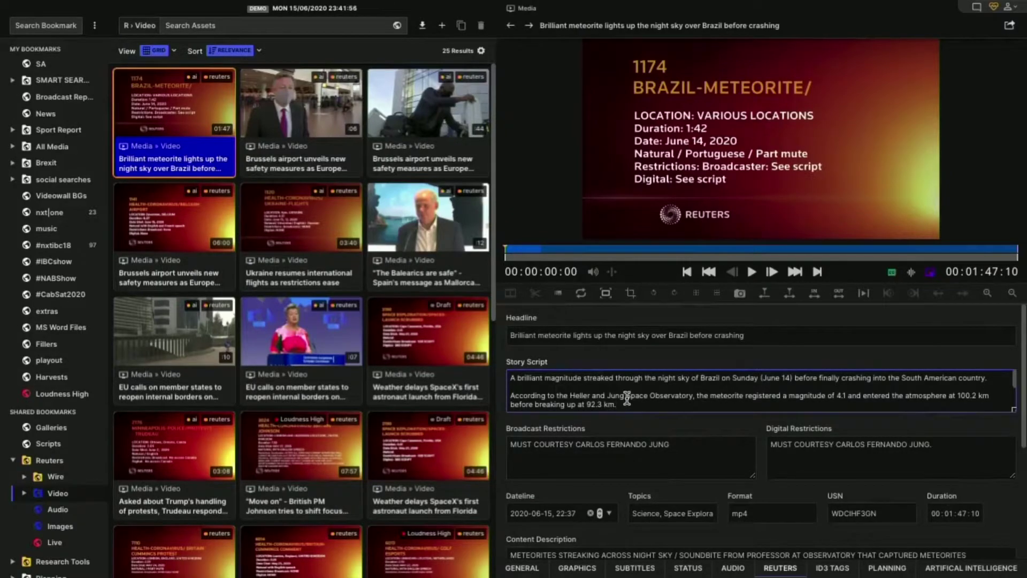
key(ctrl+a)
key(ctrl+c)
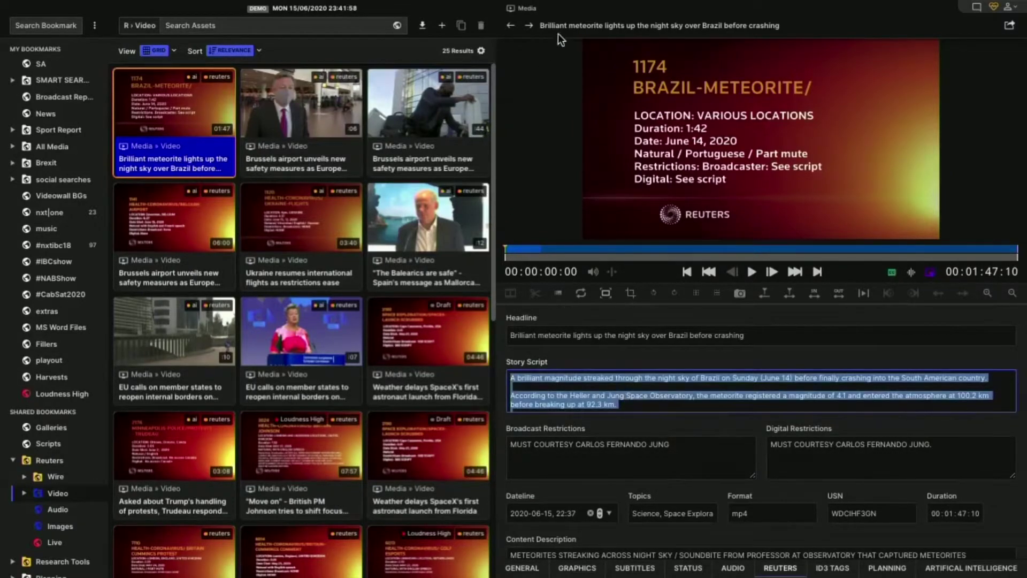
click(509, 27)
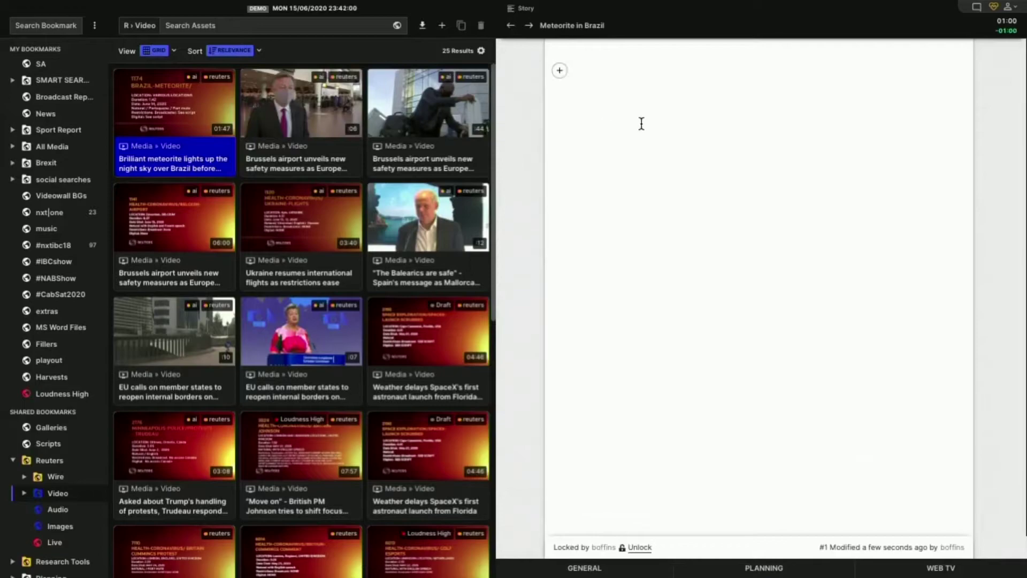
key(ctrl+v)
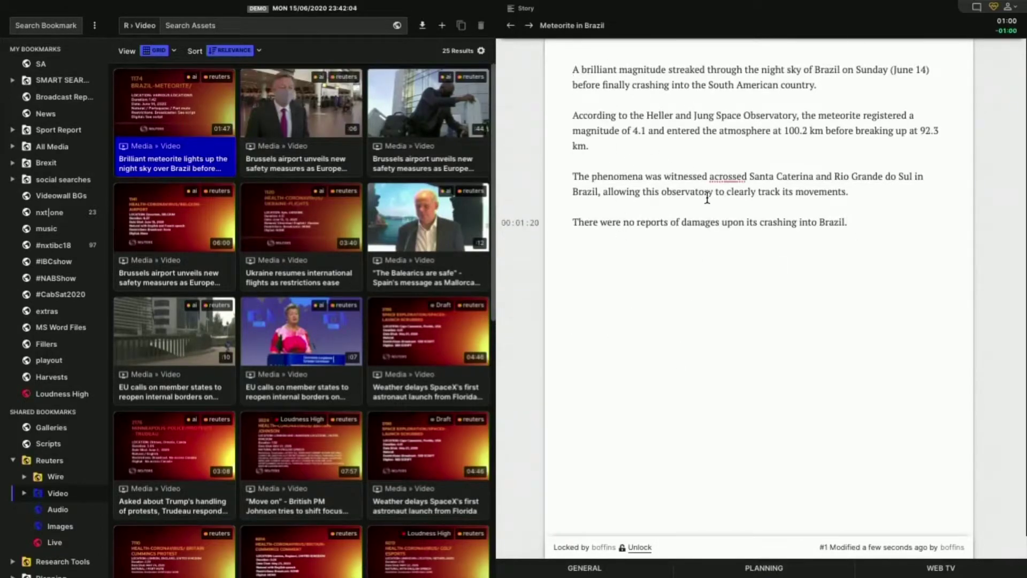
key(Return)
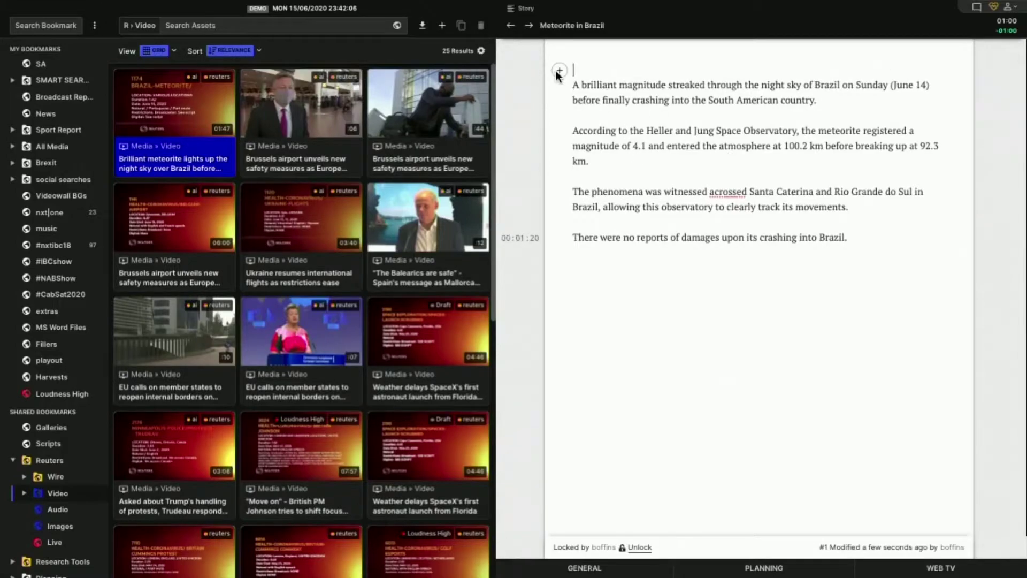
Insert a Studio event at the story's top with destination Program and source Remote Studio.
click(558, 71)
click(581, 69)
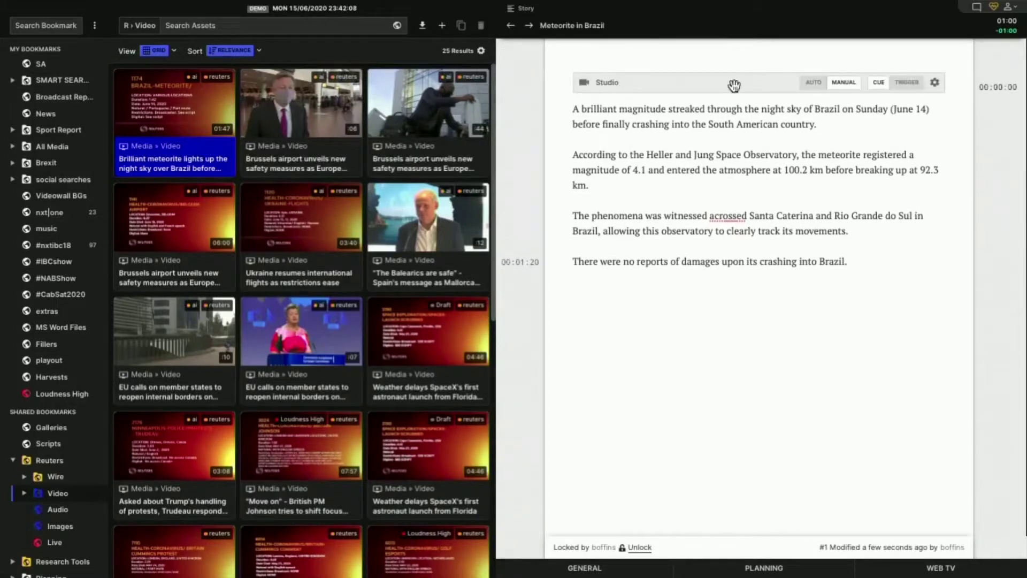
click(936, 83)
click(860, 119)
click(861, 119)
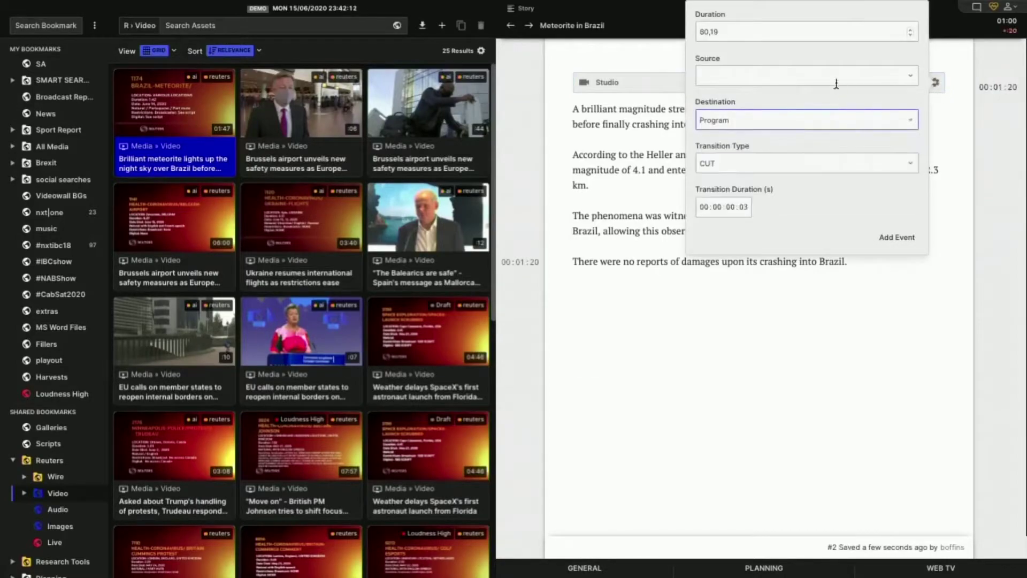
click(835, 75)
scroll(811, 249, down, 1)
scroll(810, 249, down, 3)
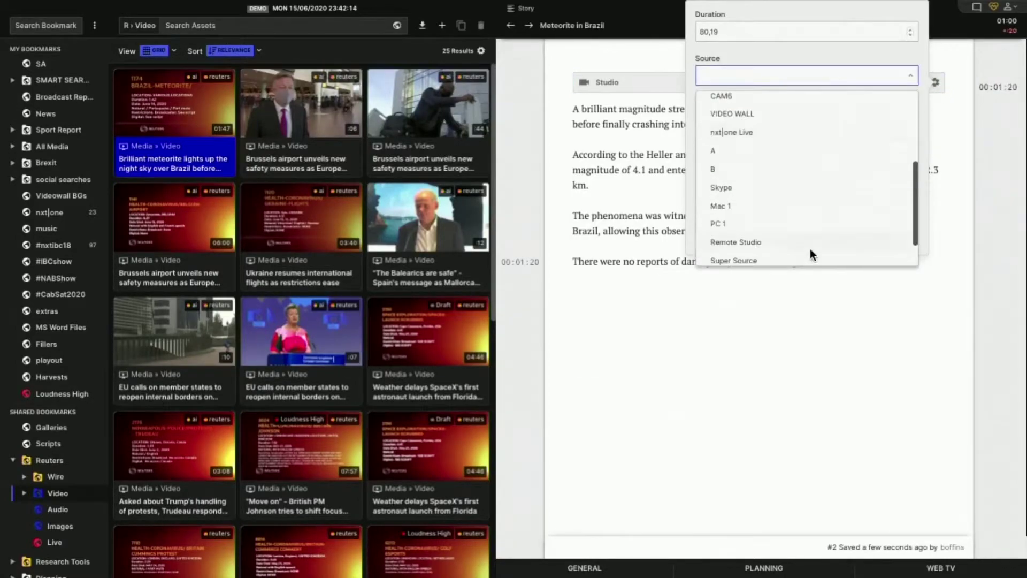
click(807, 245)
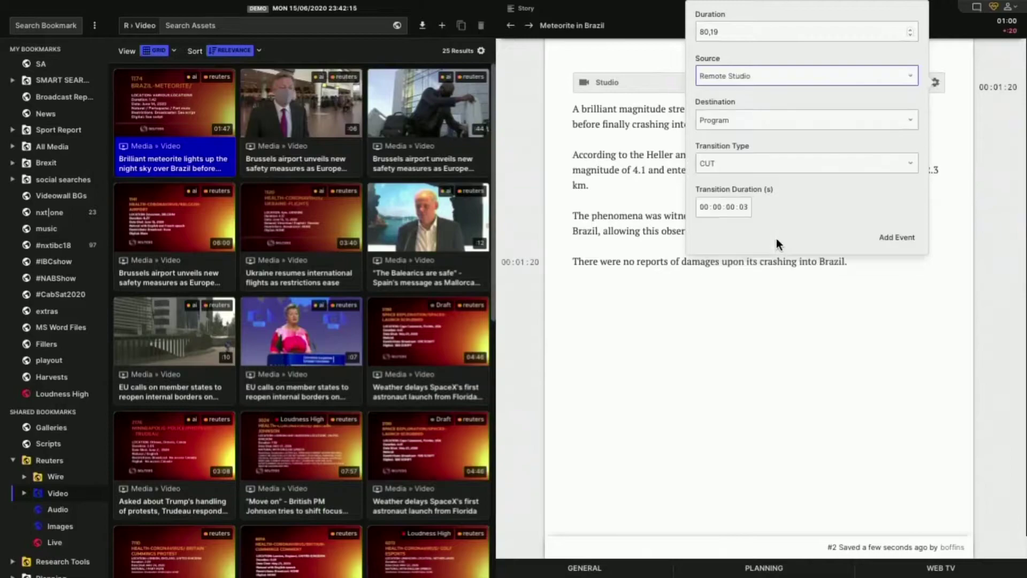
click(611, 83)
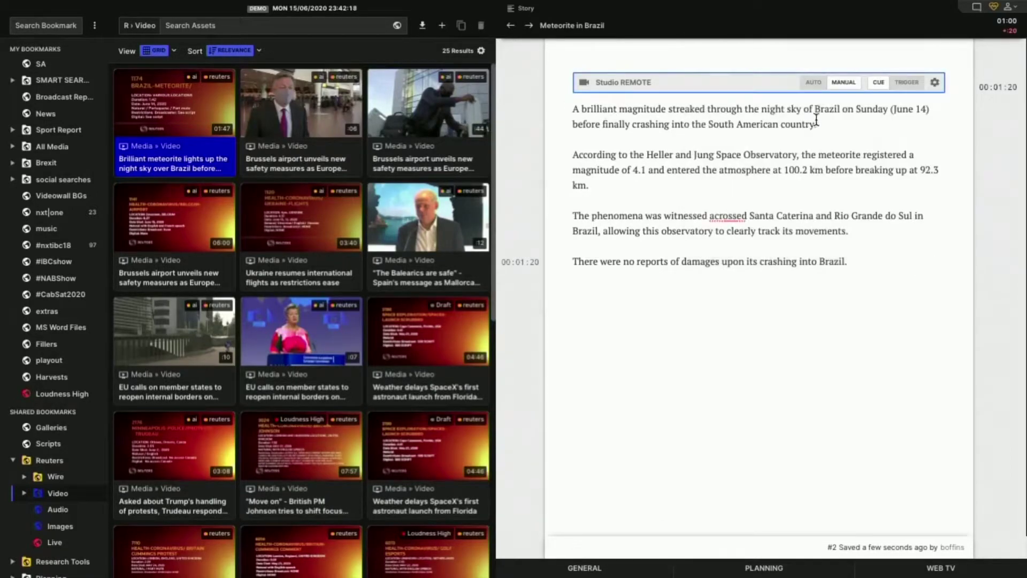
click(829, 139)
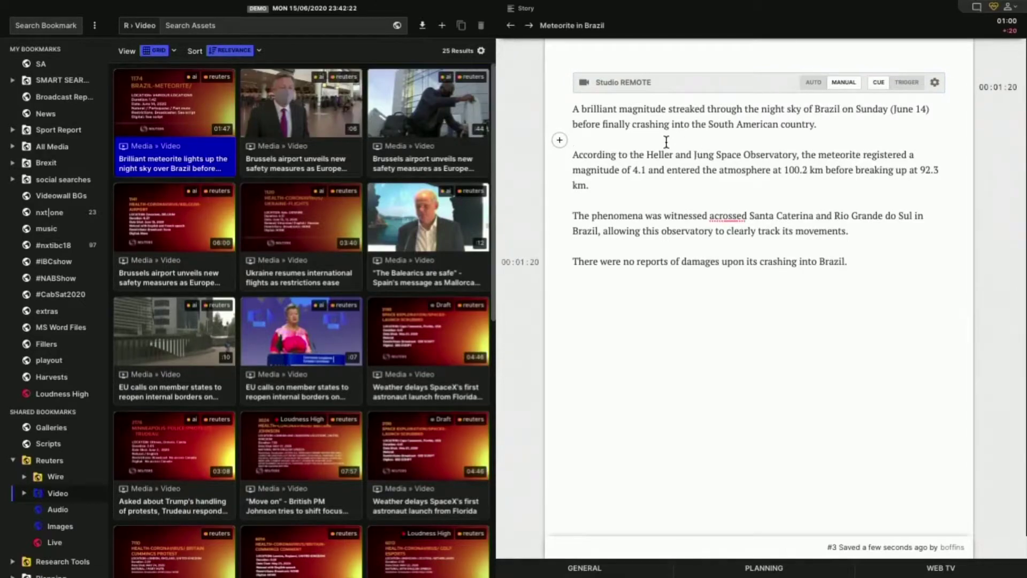
Select the first Brazil meteorite card in the Reuters Video gallery to open its copy.
click(190, 127)
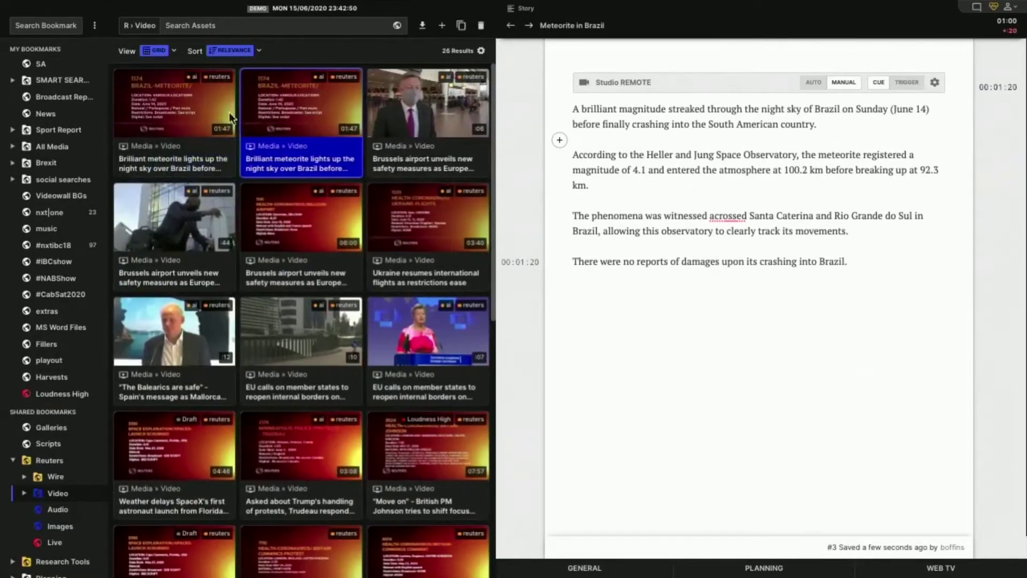
Open the meteorite clip copy and set its in point at 00:00:05:02, the first night-sky frame.
click(201, 111)
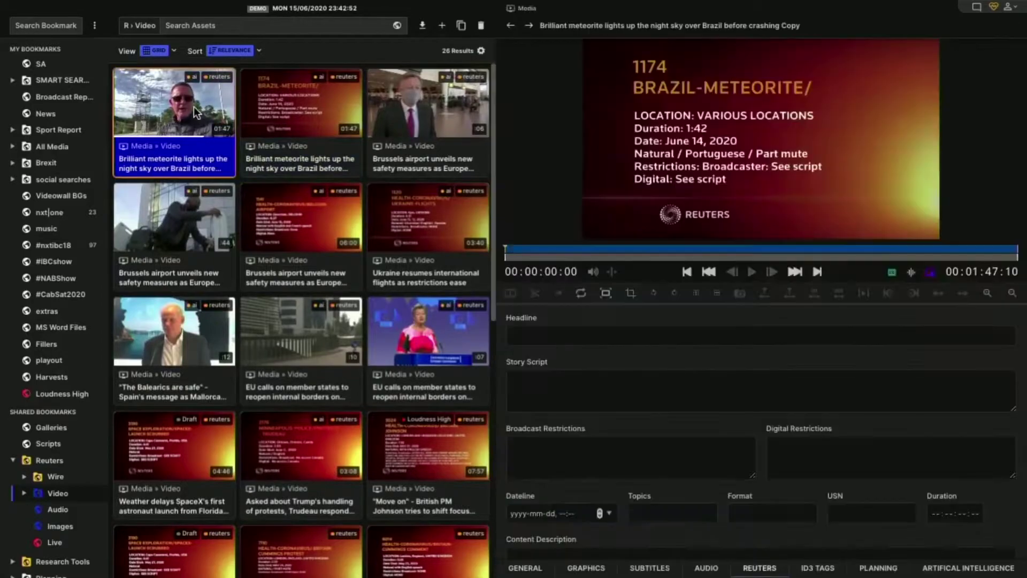
mouse_move(531, 253)
mouse_down()
mouse_move(838, 242)
mouse_move(532, 249)
mouse_up()
click(556, 372)
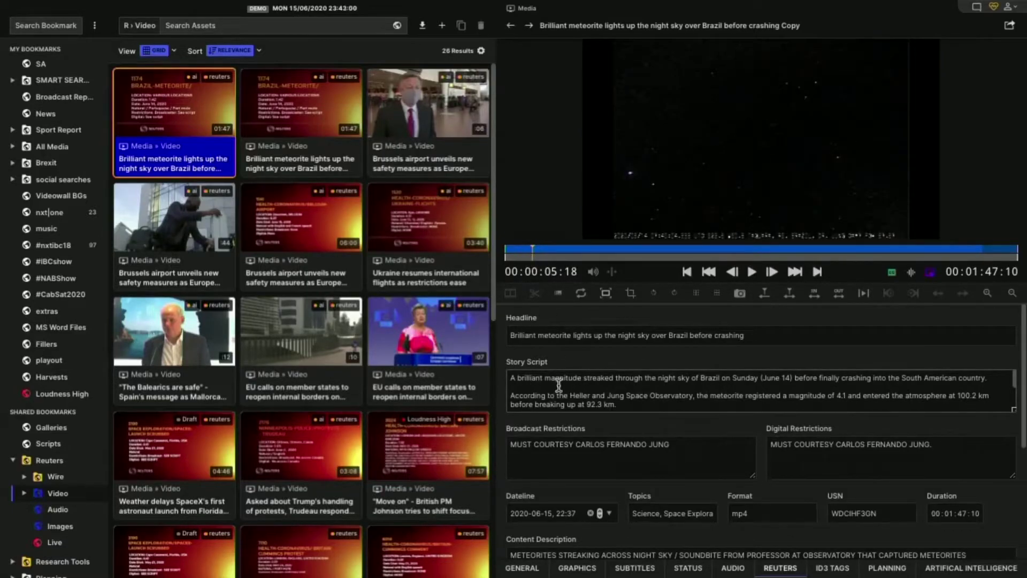
click(713, 335)
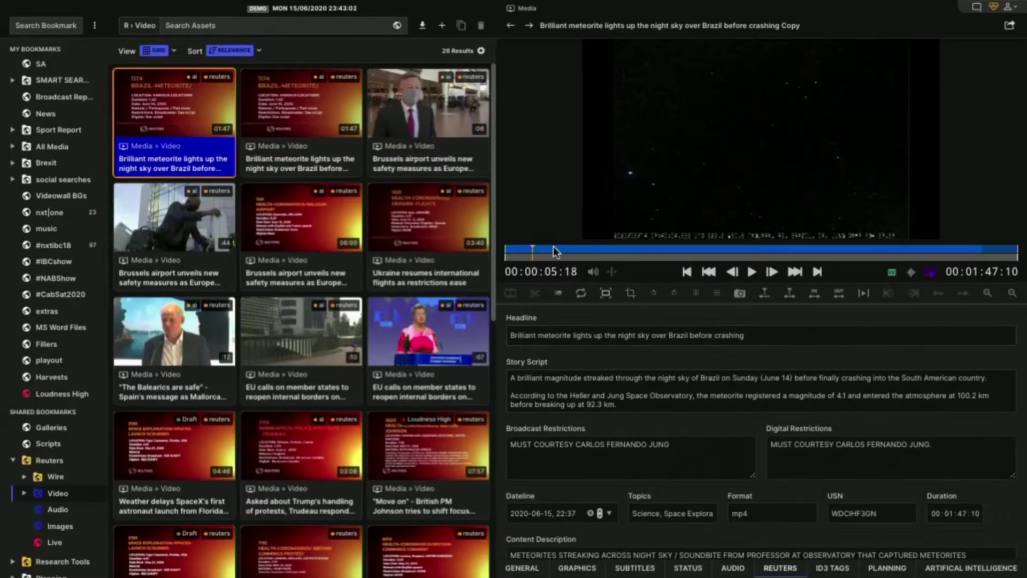
mouse_move(522, 252)
mouse_down()
mouse_move(545, 250)
mouse_move(531, 253)
mouse_up()
click(729, 272)
click(729, 271)
click(729, 271)
click(728, 272)
click(731, 272)
click(731, 272)
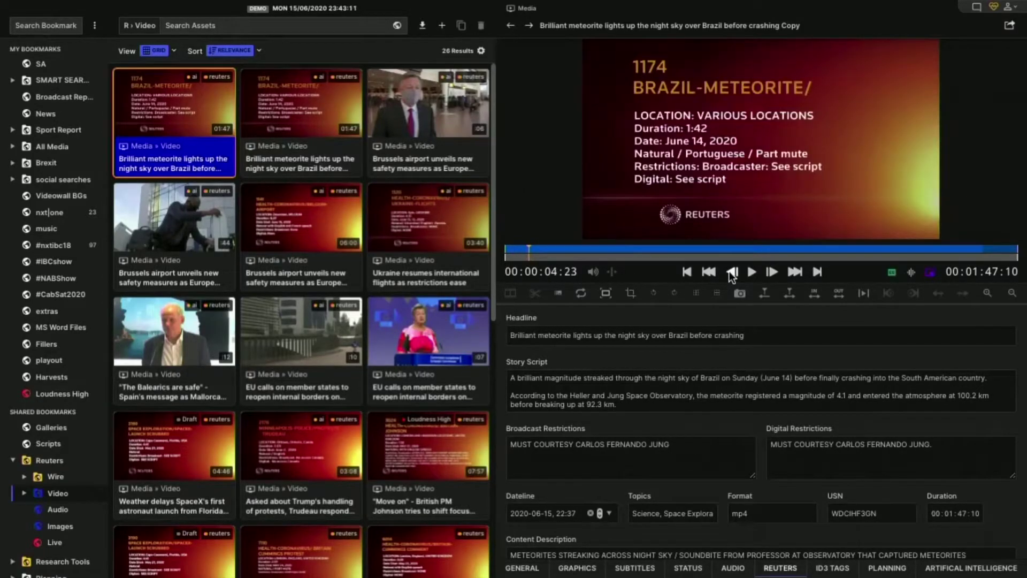
click(773, 271)
click(773, 270)
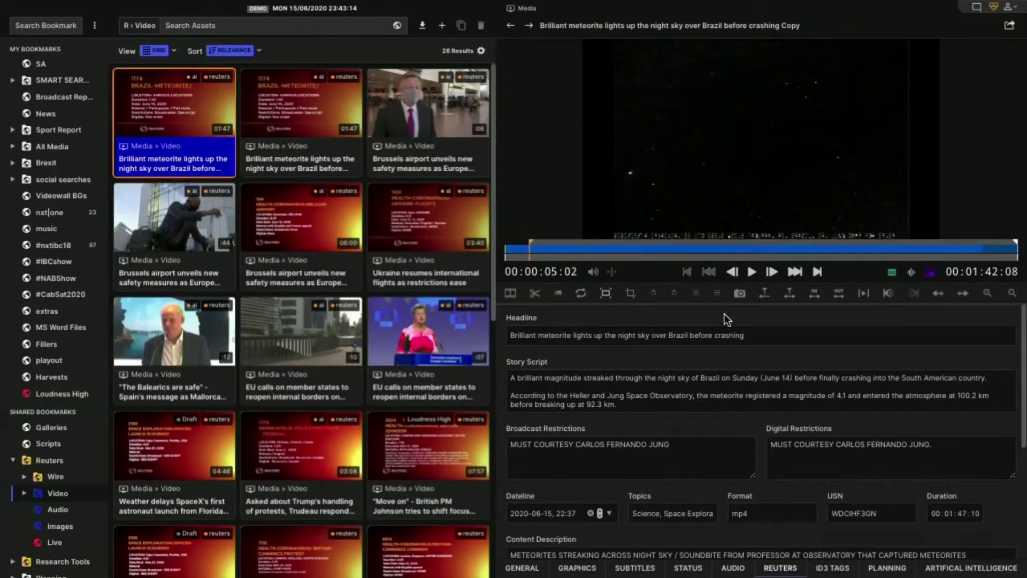
Set the out point at 00:00:15:00 and trim the clip to that ten-second range.
click(751, 272)
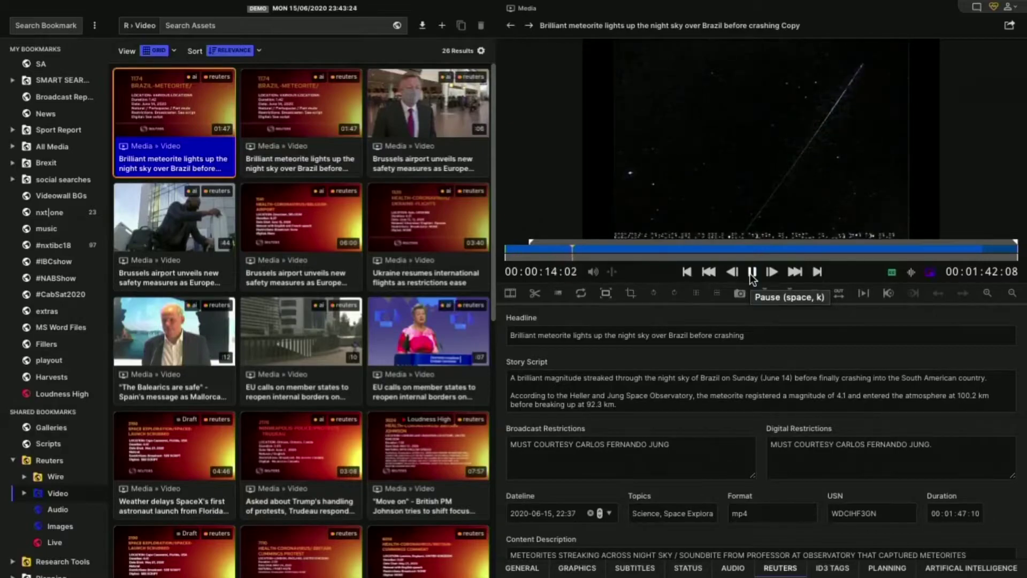
click(751, 273)
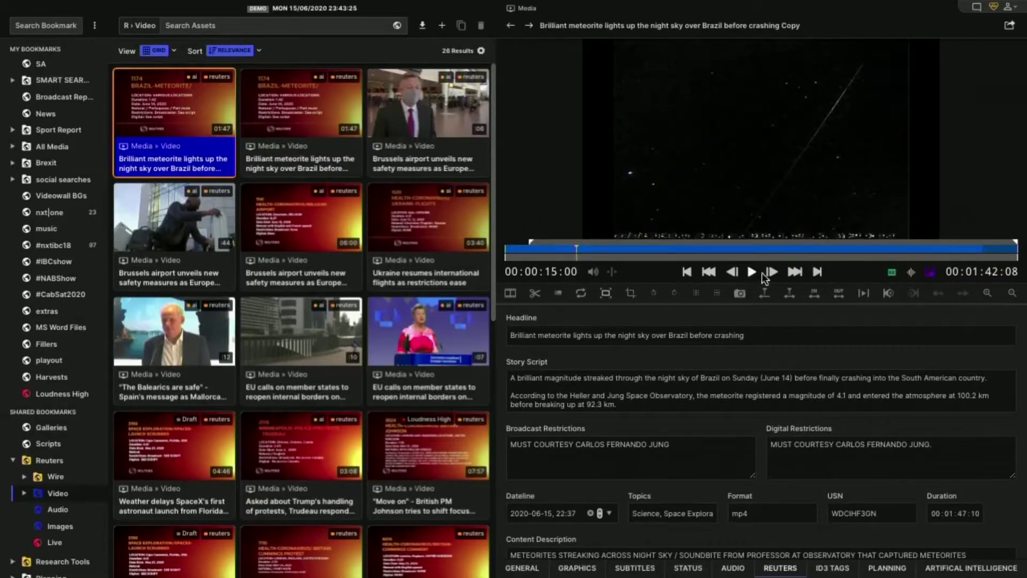
click(816, 273)
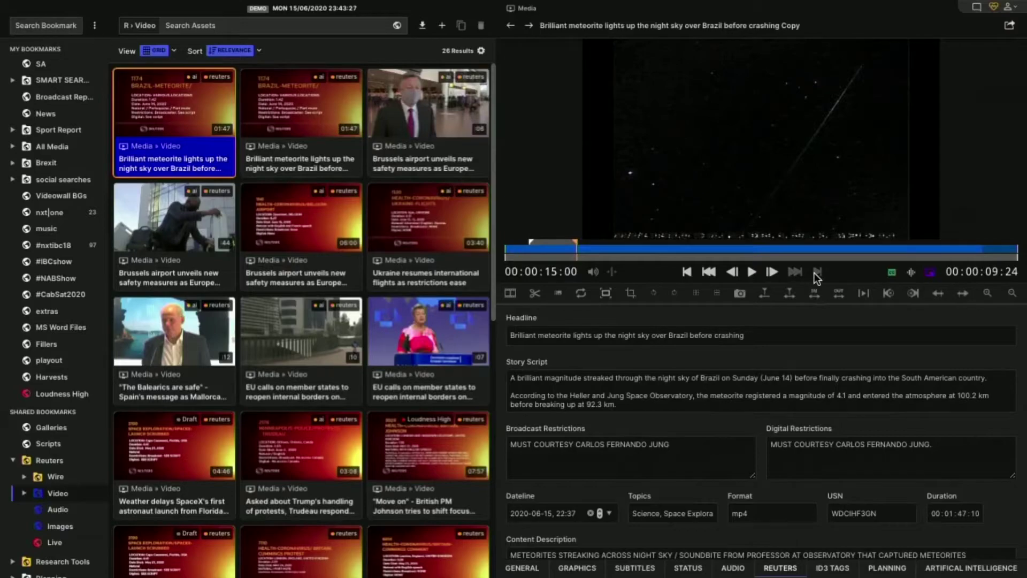
click(539, 294)
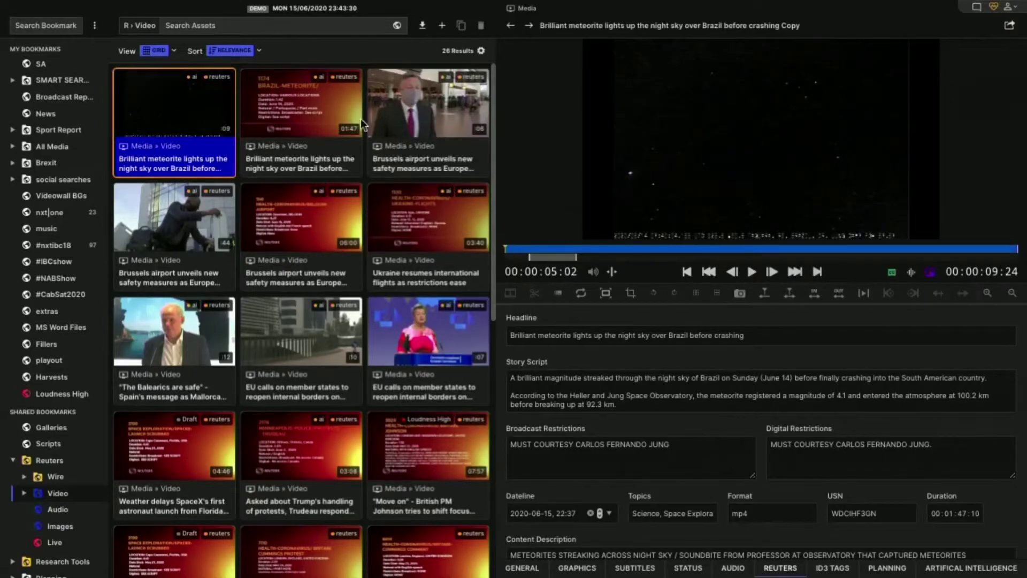
Drop the trimmed night-sky clip below paragraph one of Meteorite in Brazil and set its type to VO.
click(173, 102)
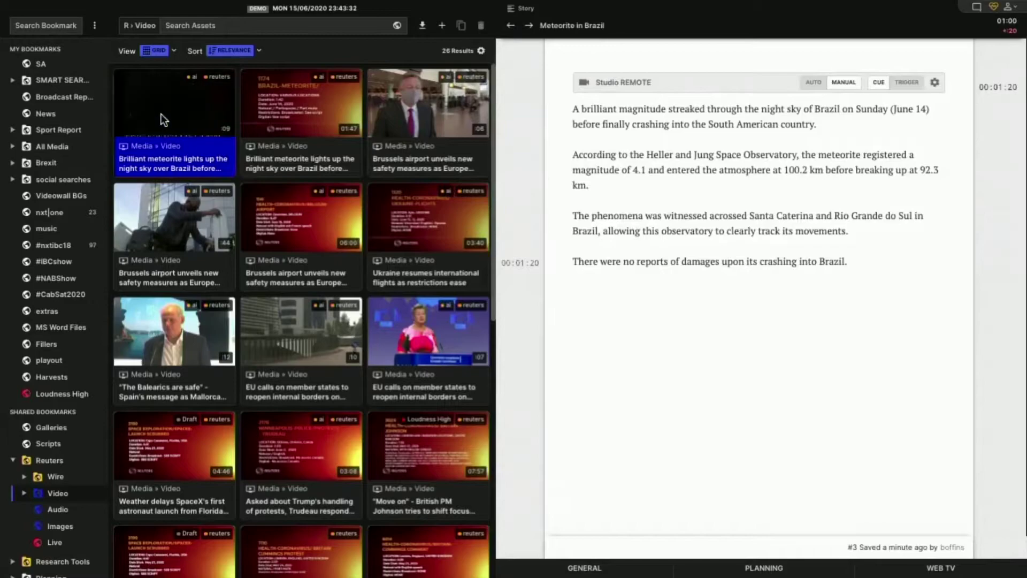
drag(162, 114, 601, 143)
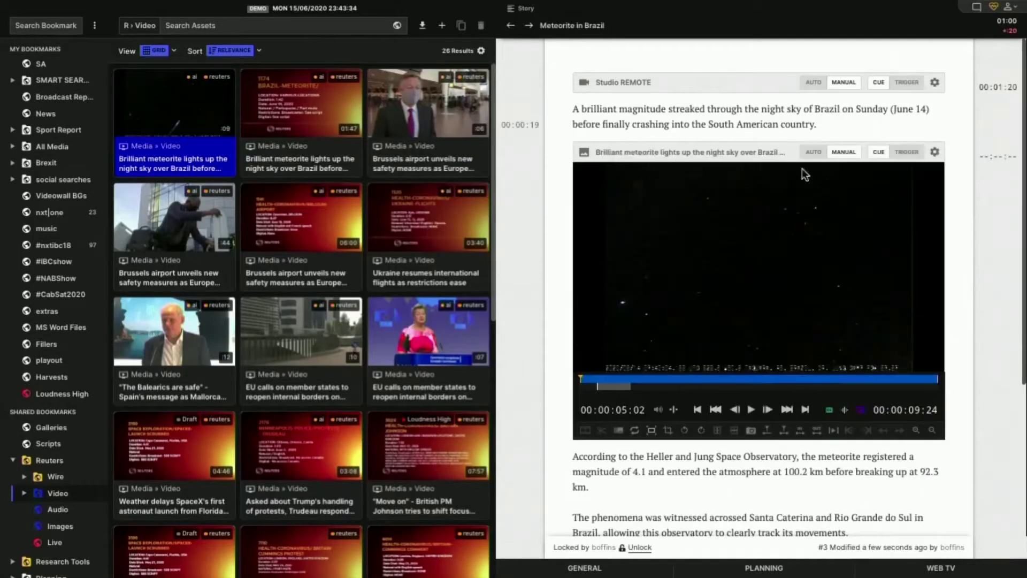
click(934, 153)
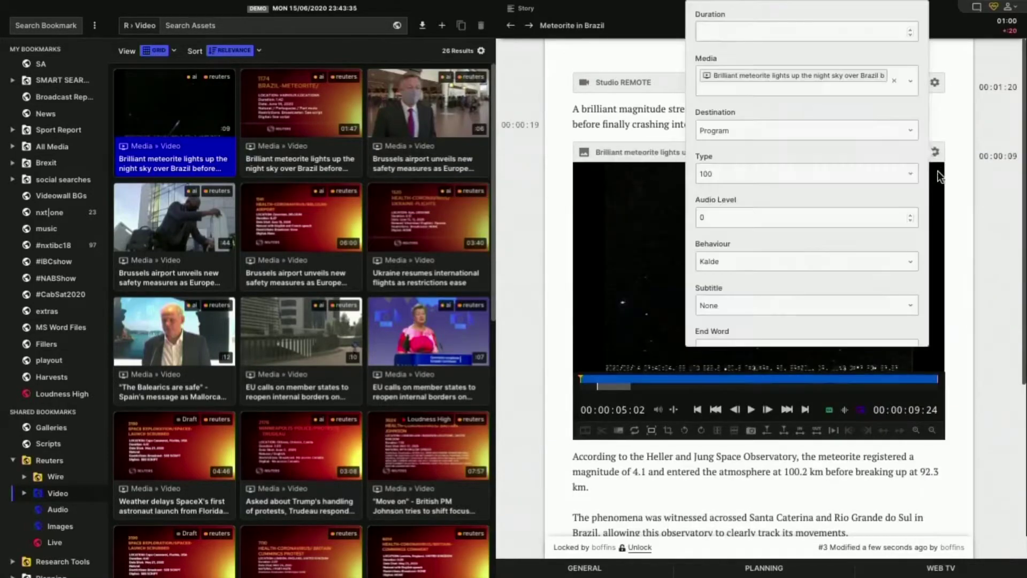
click(857, 173)
click(817, 210)
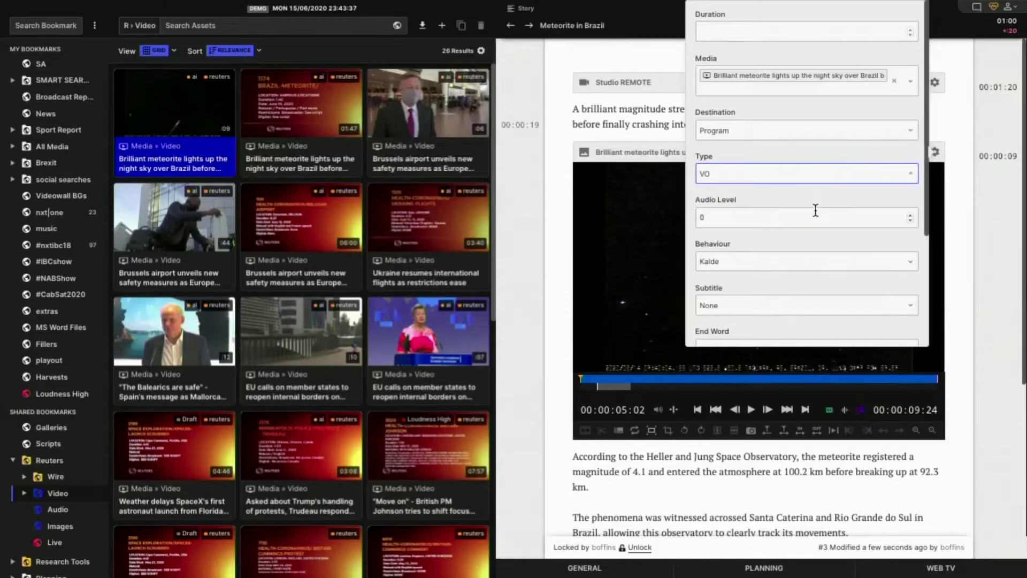
click(935, 155)
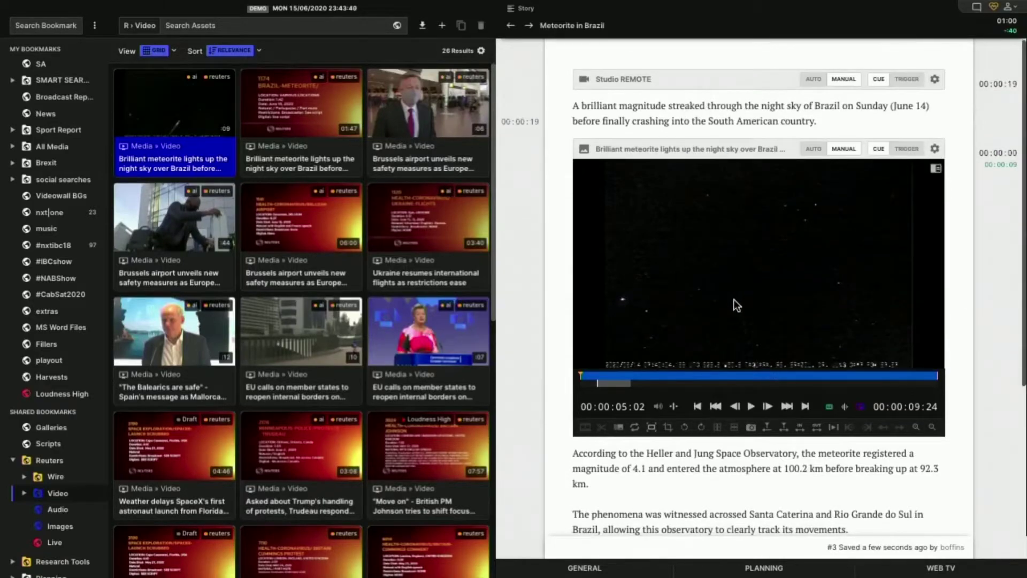
scroll(736, 297, down, 4)
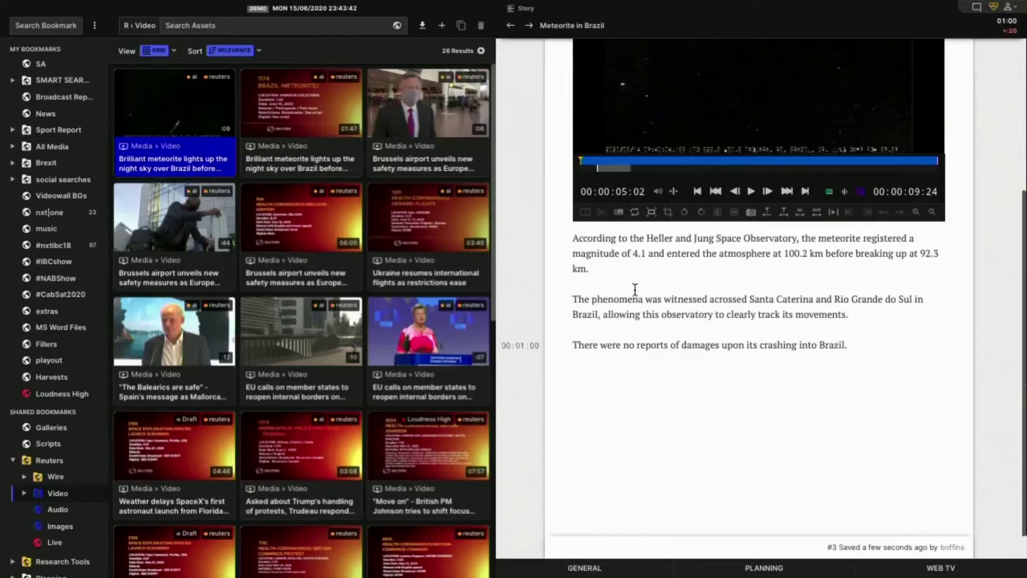
scroll(669, 263, up, 3)
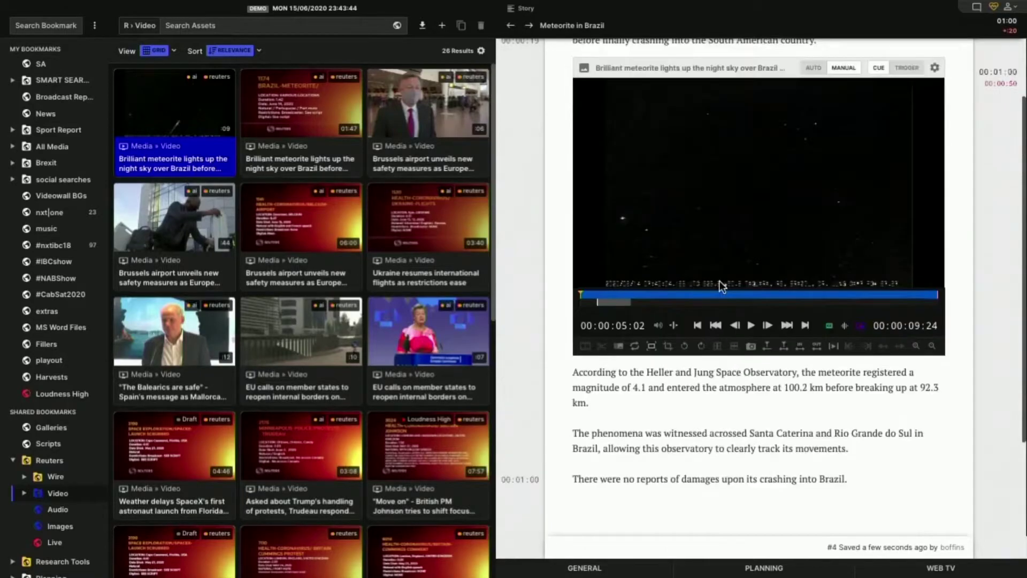
click(748, 325)
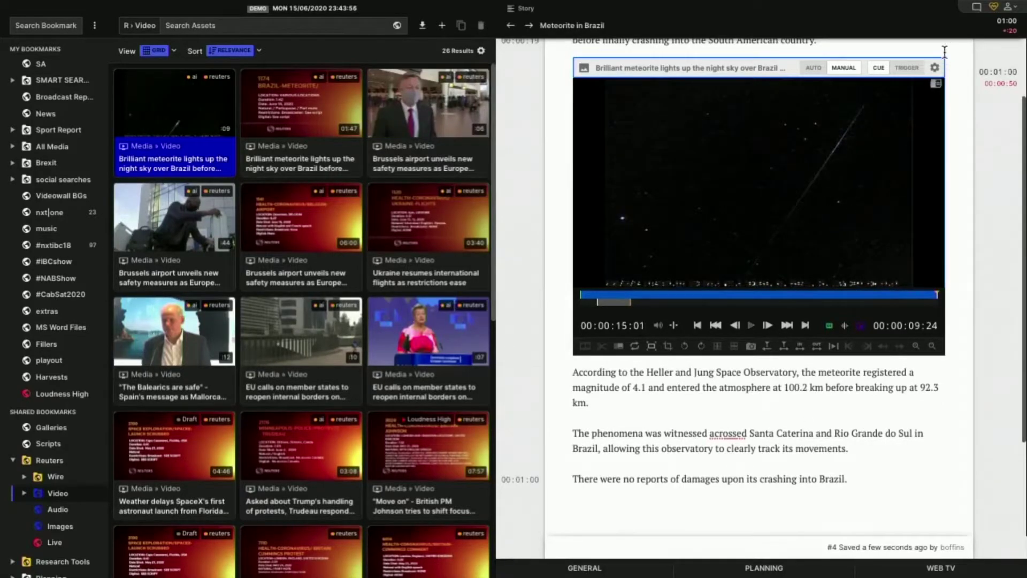
click(935, 67)
scroll(766, 292, down, 3)
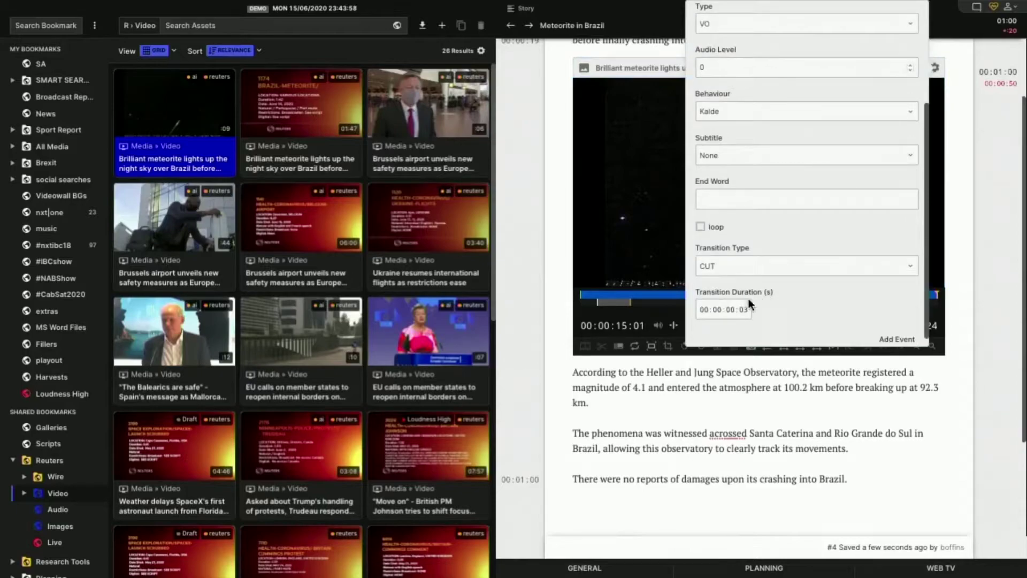
click(935, 67)
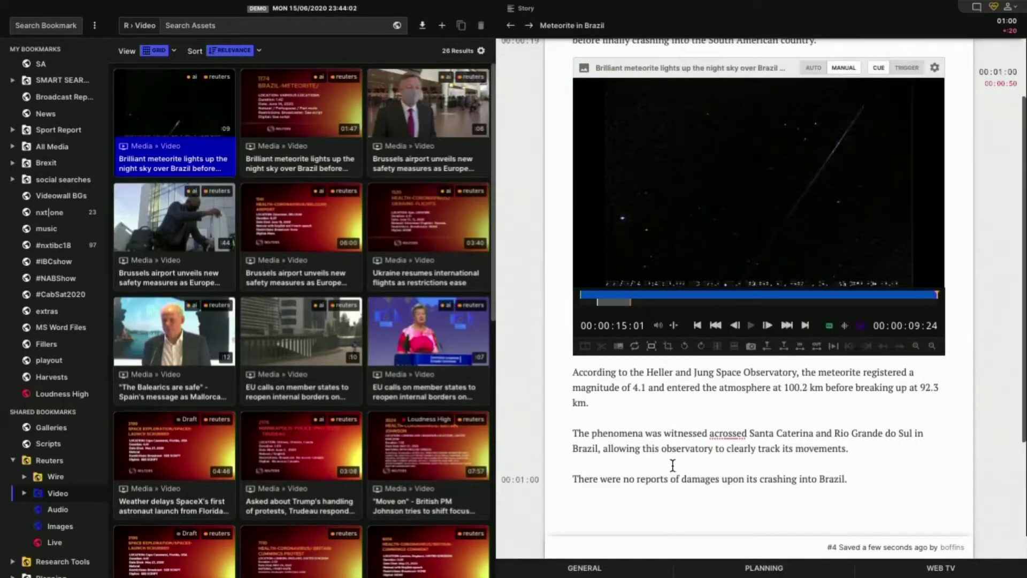
click(605, 417)
click(306, 103)
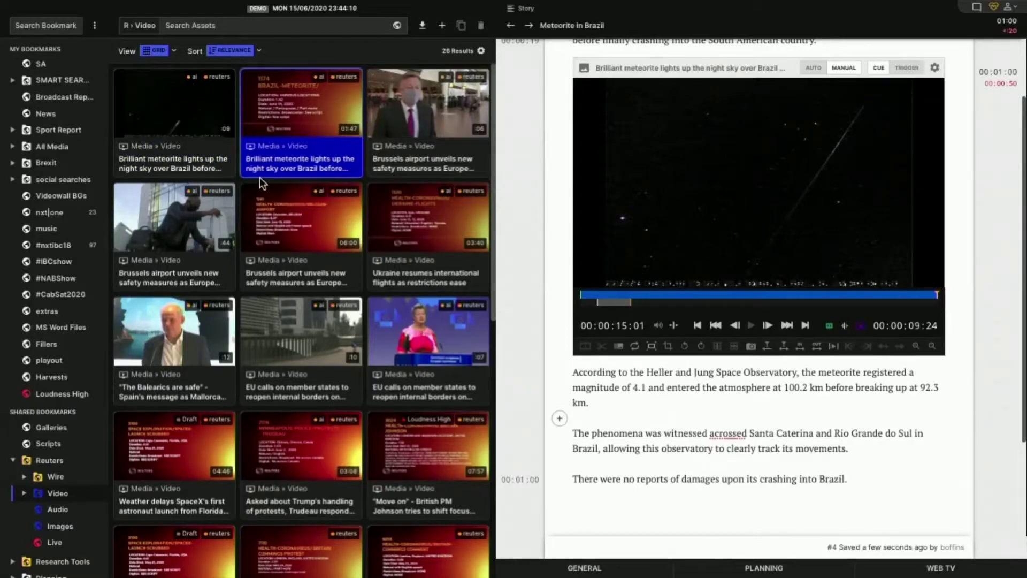
Duplicate the original meteorite clip, open the copy, and enlarge its script box to show all paragraphs.
key(ctrl+d)
double_click(159, 161)
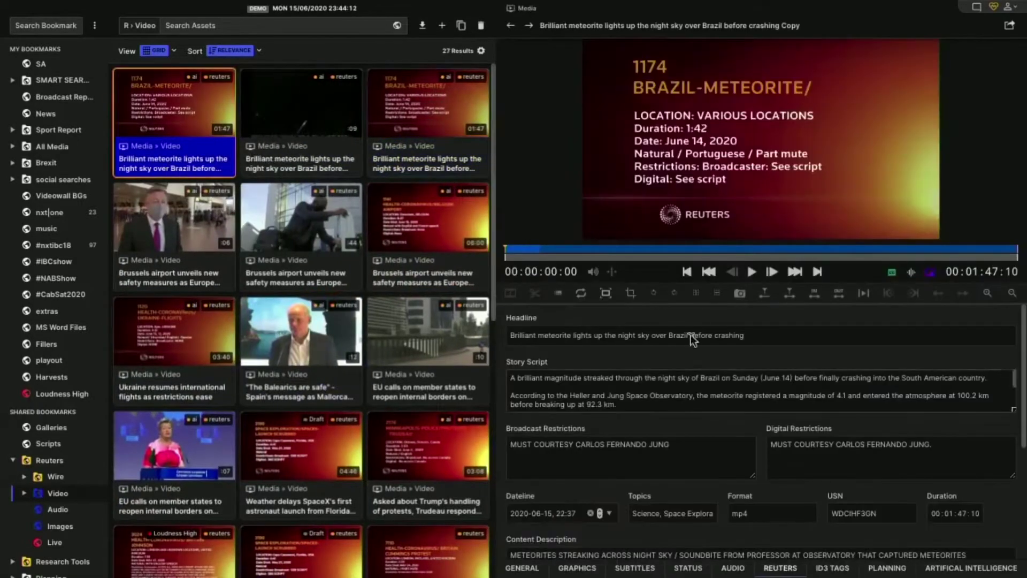
scroll(1006, 396, down, 2)
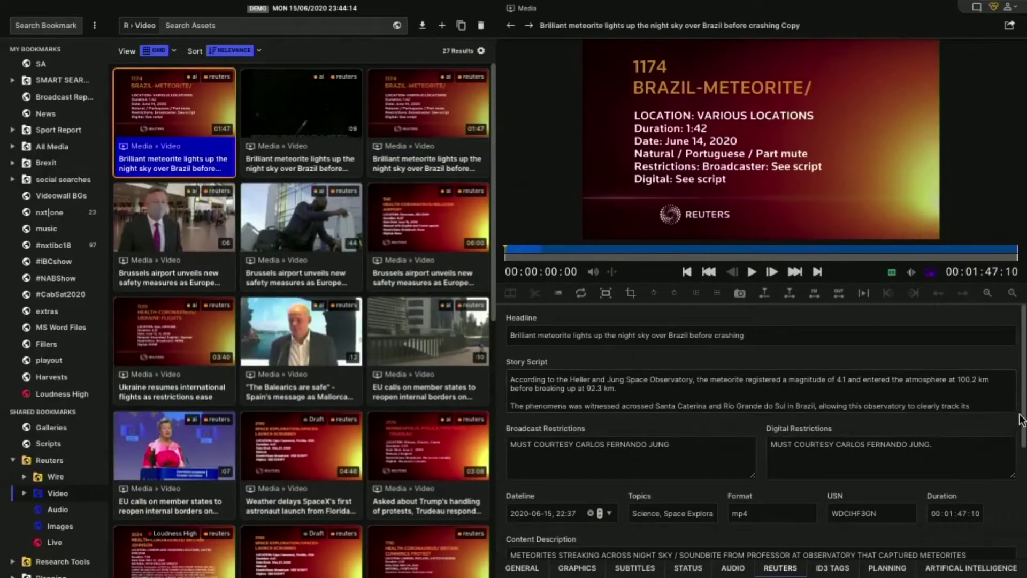
drag(1013, 412, 1008, 514)
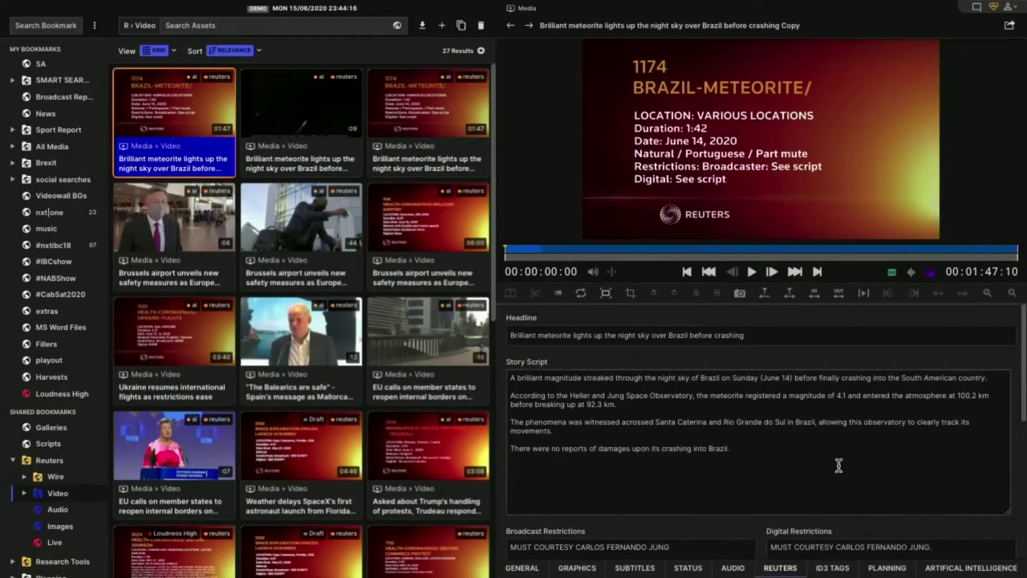
drag(514, 421, 640, 428)
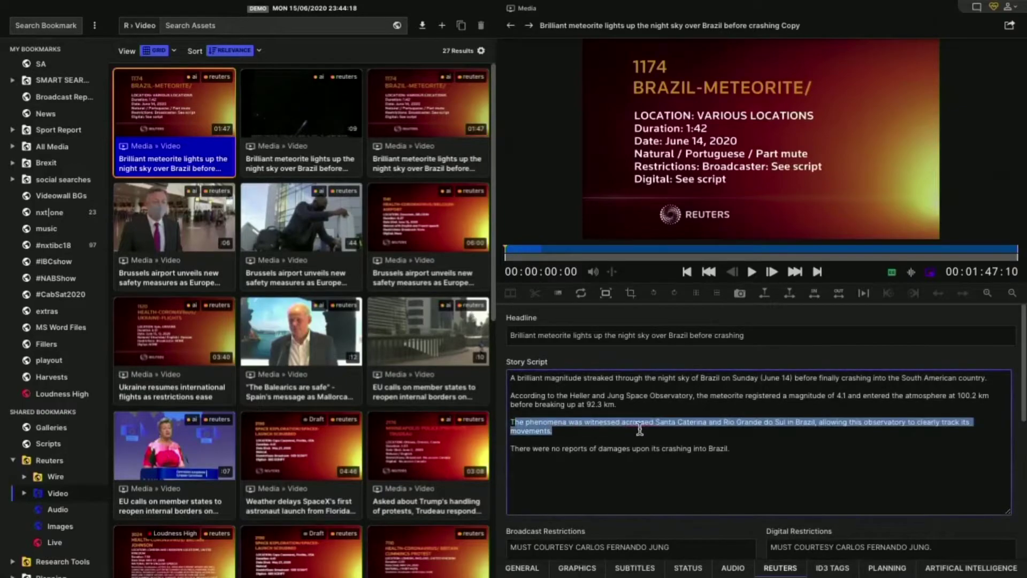
Mark in at 00:00:23:22 on the grey map shot and cut a 5-second subclip.
click(677, 253)
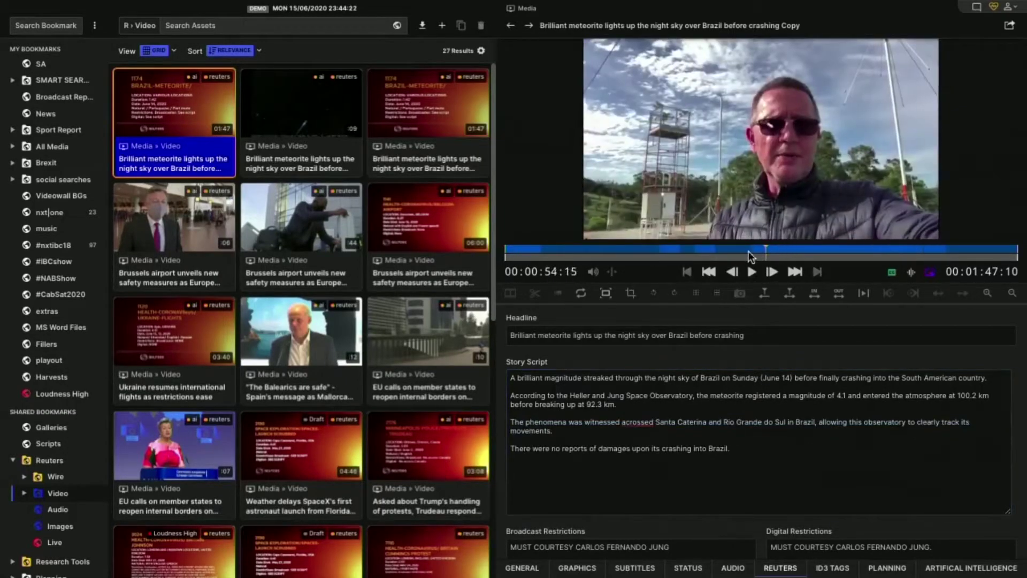
click(643, 253)
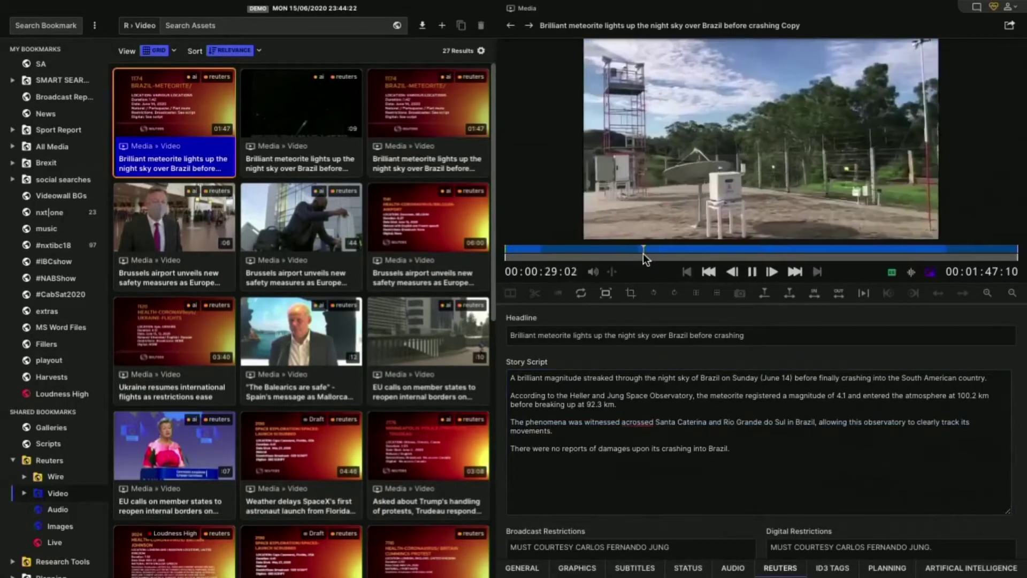
drag(643, 253, 603, 249)
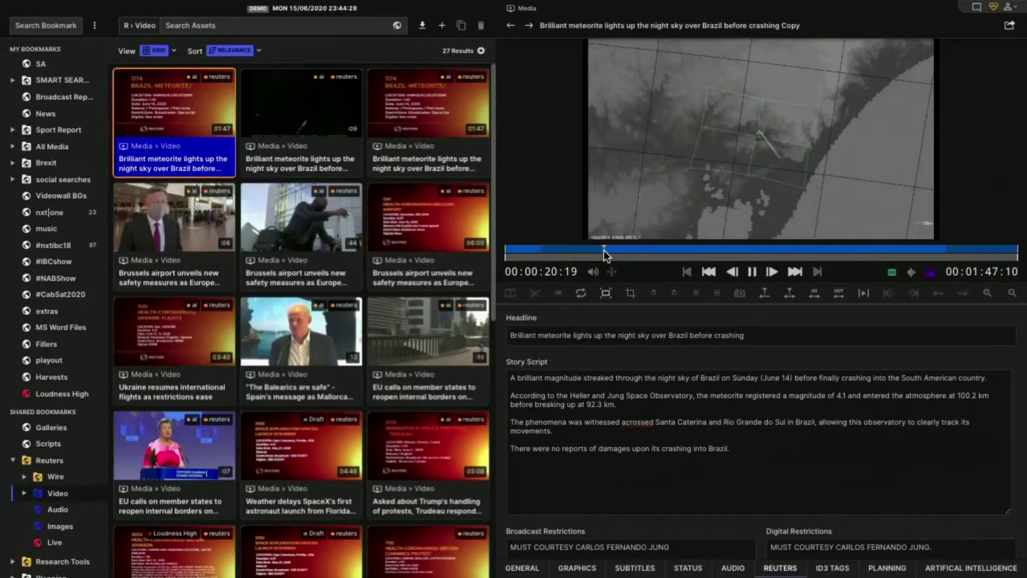
click(687, 273)
click(757, 272)
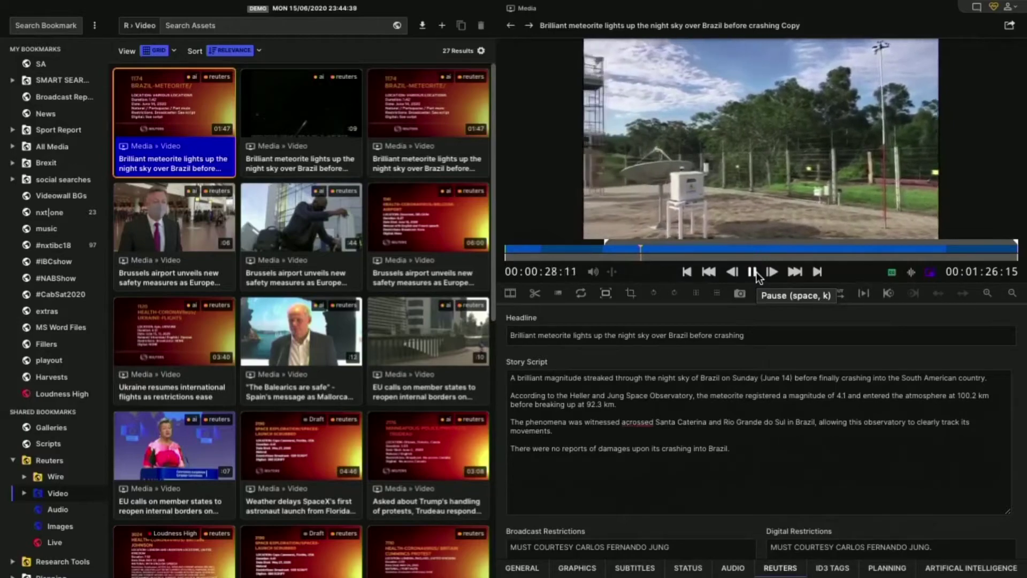
click(756, 271)
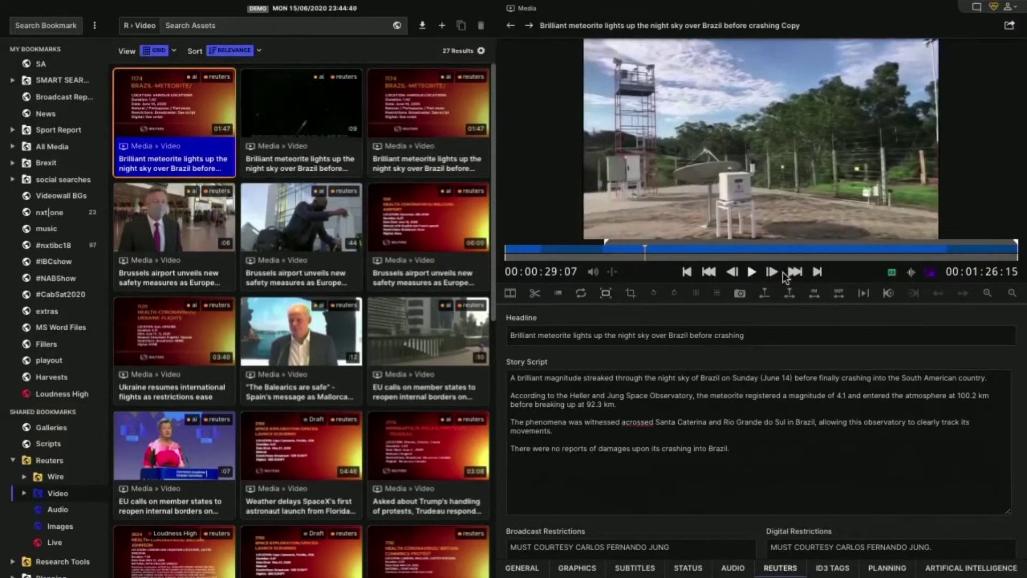
mouse_move(638, 250)
mouse_down()
mouse_move(608, 253)
mouse_move(628, 251)
mouse_move(618, 252)
mouse_up()
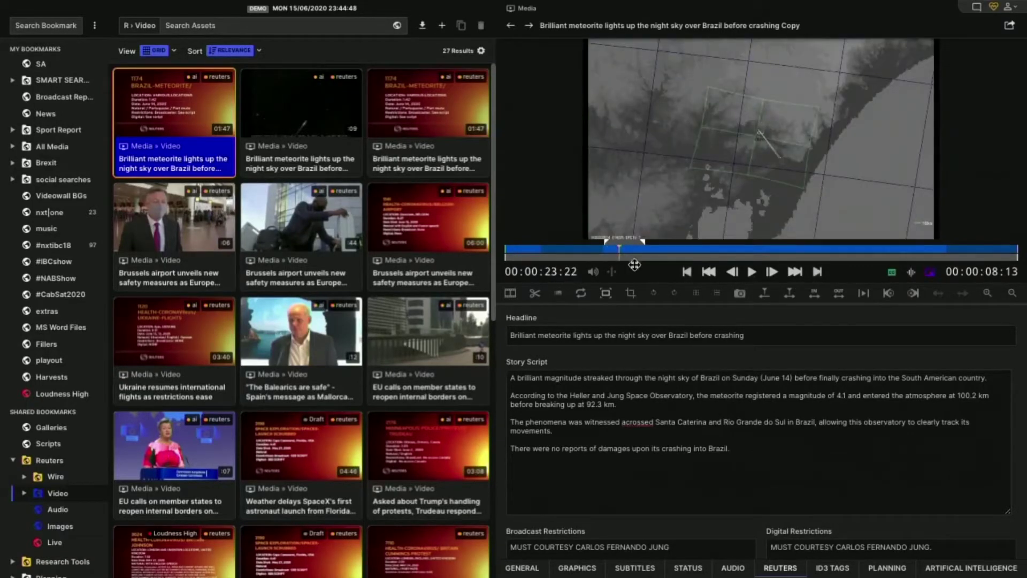
click(687, 272)
click(535, 293)
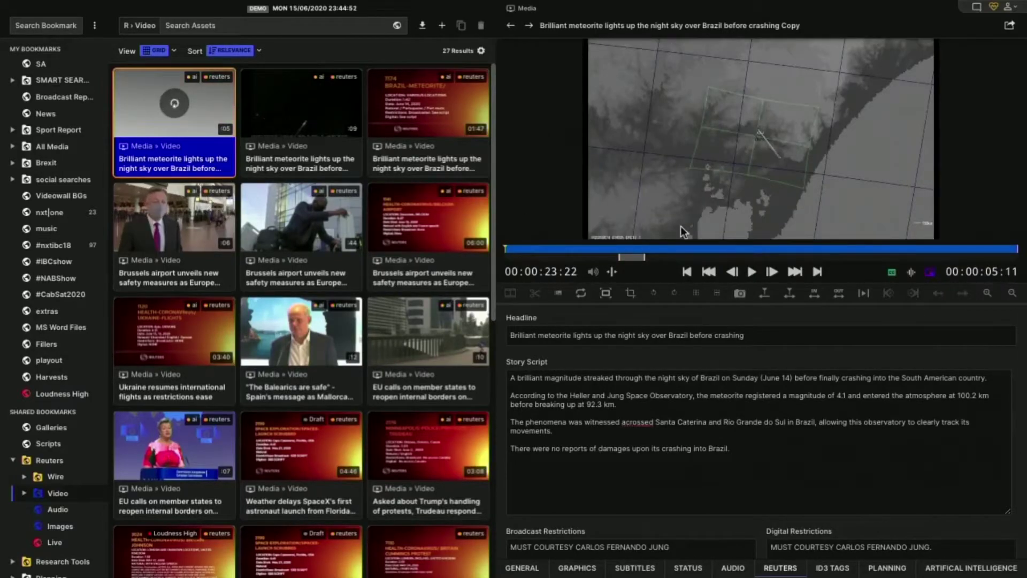
Place the 5-second map clip after the Heller and Jung paragraph in the story.
click(510, 27)
drag(153, 120, 599, 503)
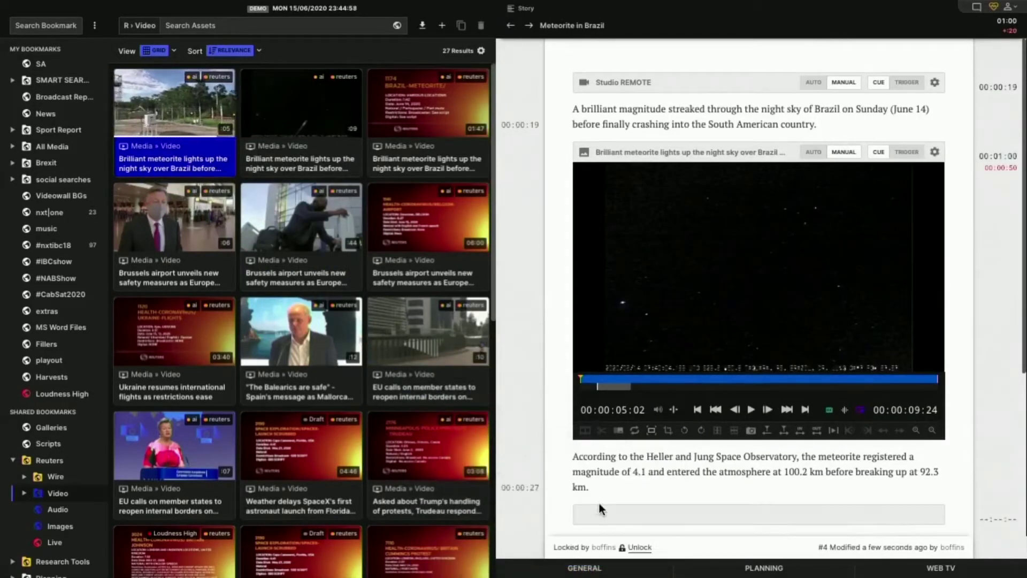
scroll(623, 449, down, 5)
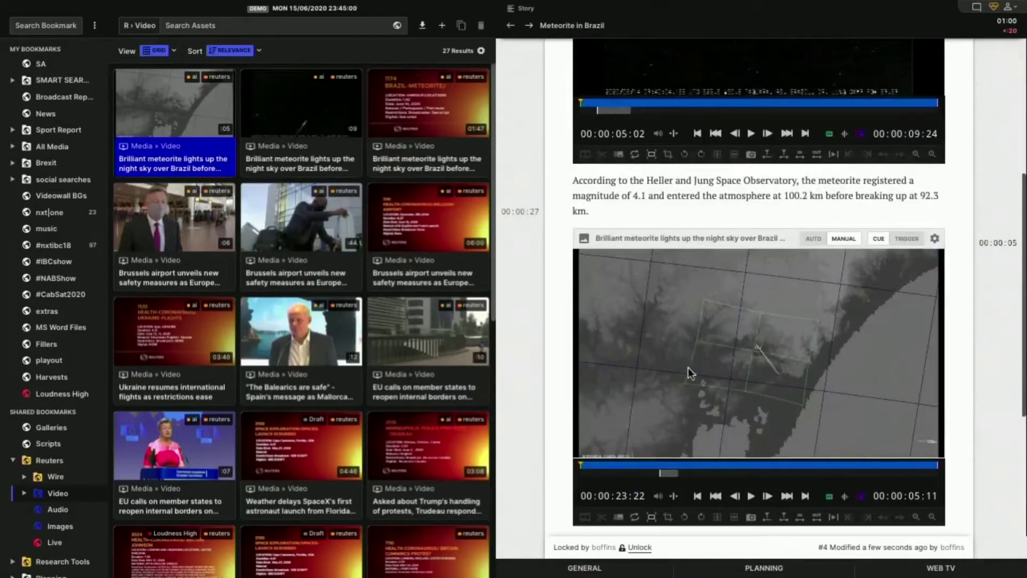
scroll(688, 367, up, 5)
Set the night-sky clip to AUTO with looping, and collapse both clip previews.
click(814, 153)
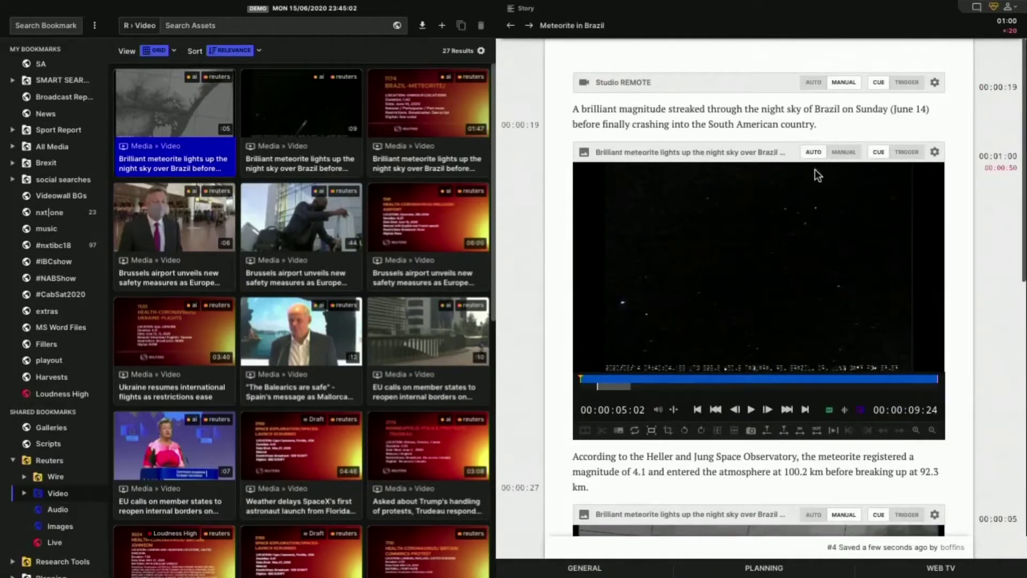
click(584, 152)
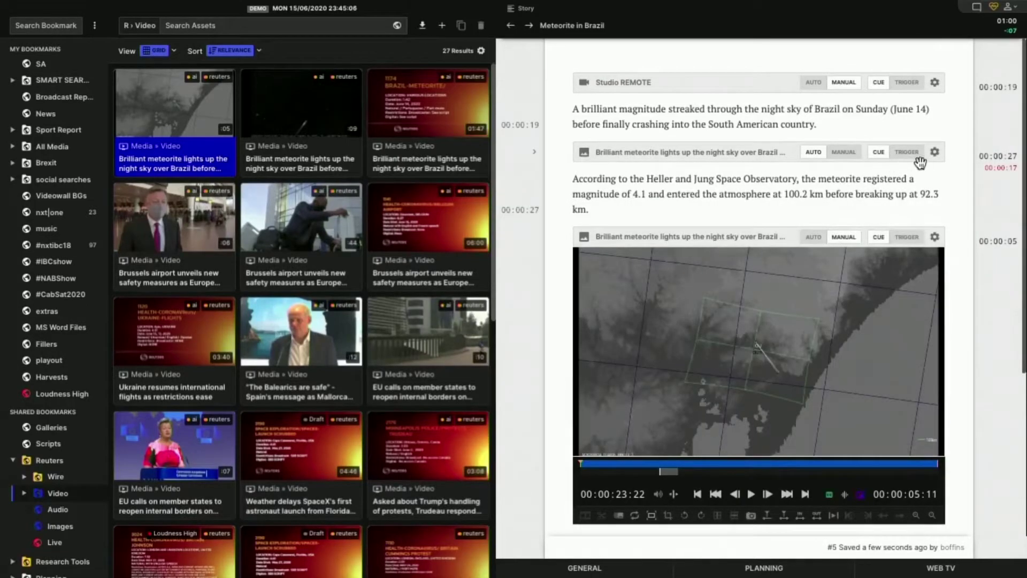
click(935, 152)
scroll(792, 300, down, 3)
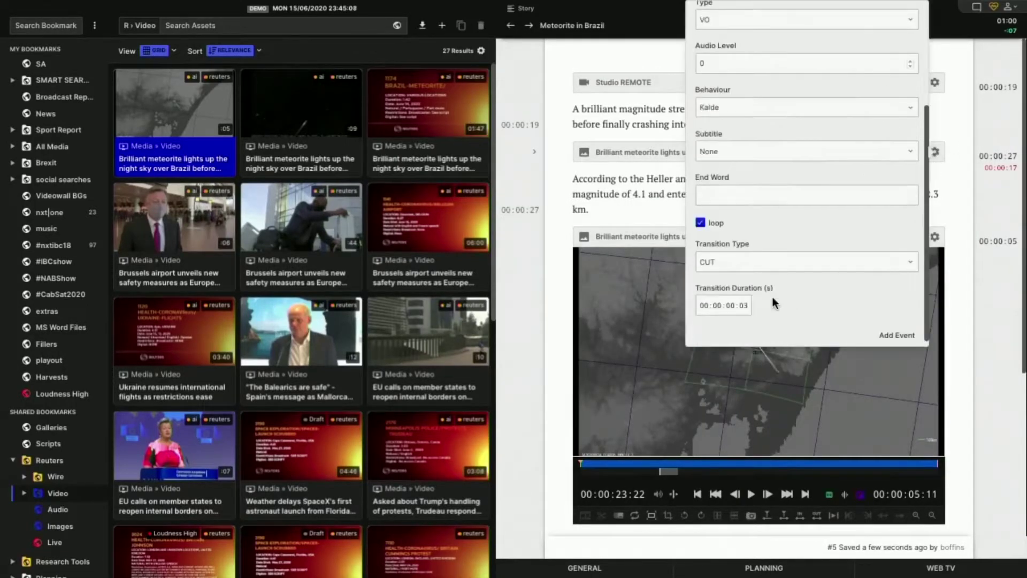
click(701, 222)
click(935, 154)
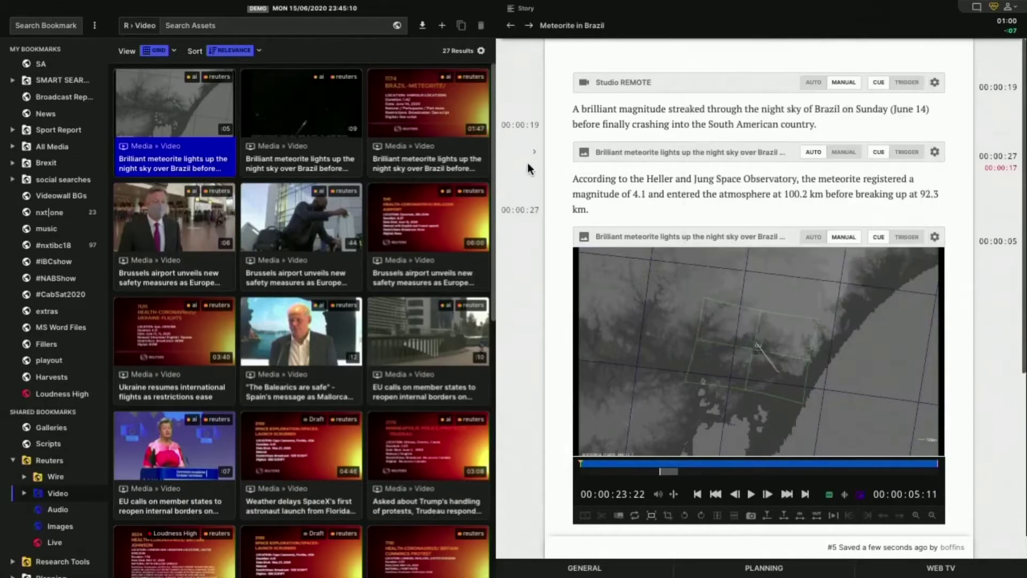
click(584, 238)
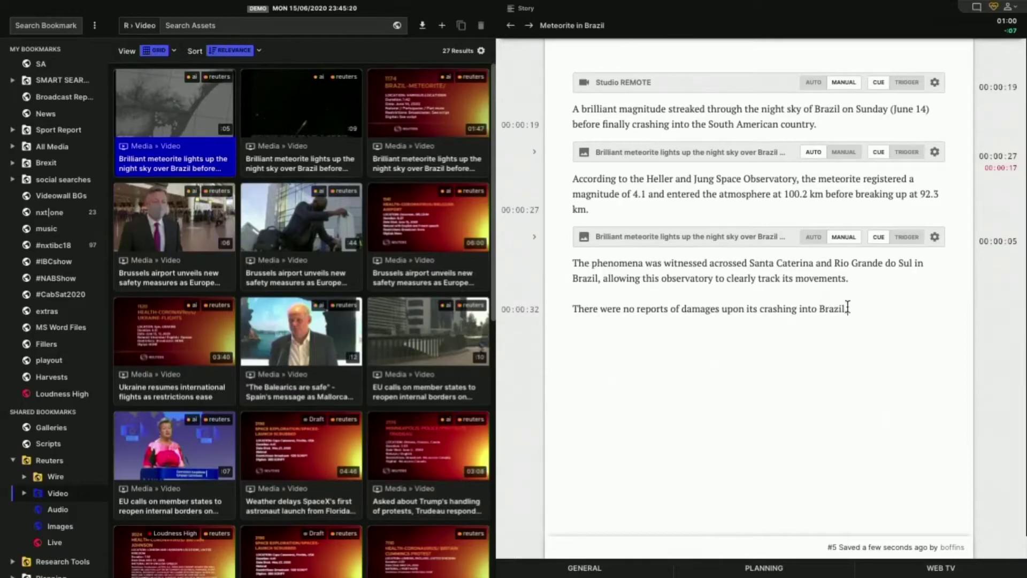
Insert a studio camera cue on a new line with Remote Studio as its source.
key(Return)
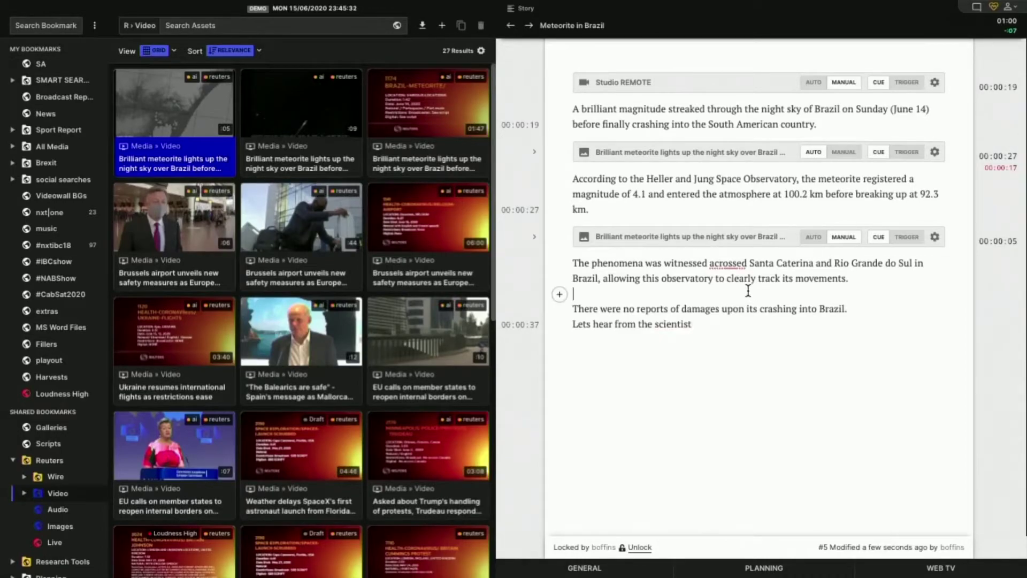
click(562, 295)
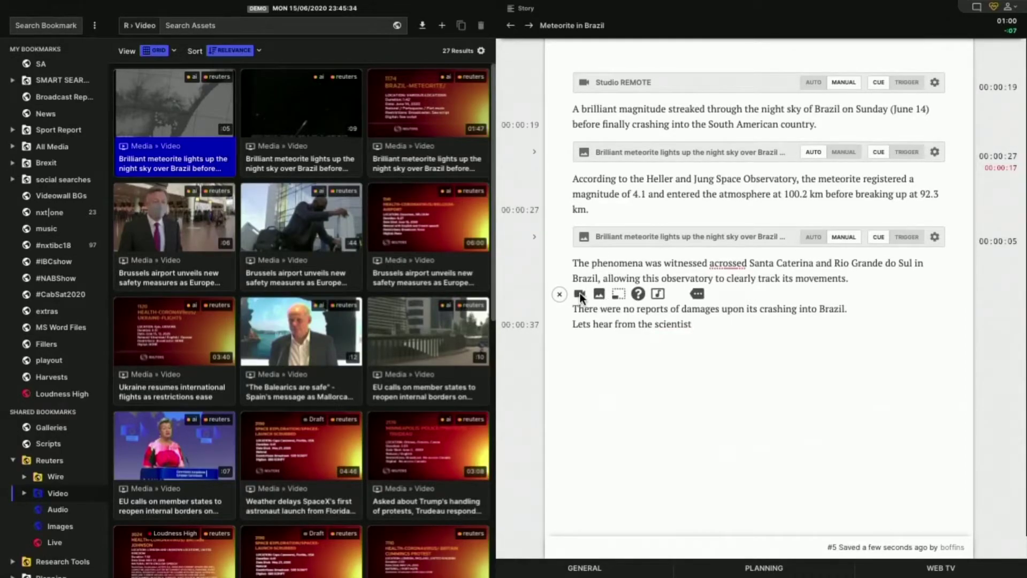
click(581, 293)
click(934, 306)
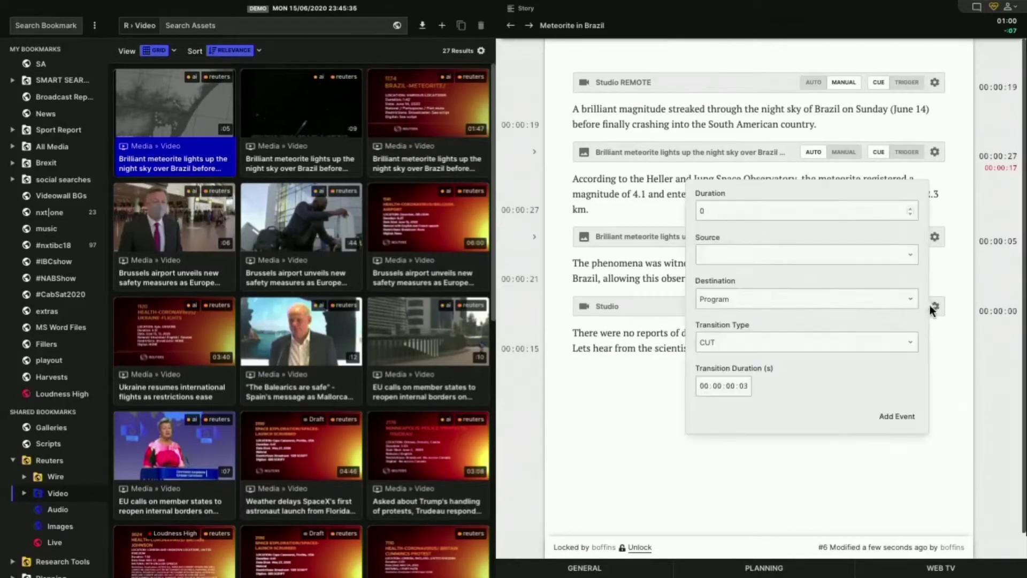
click(865, 252)
scroll(829, 390, down, 5)
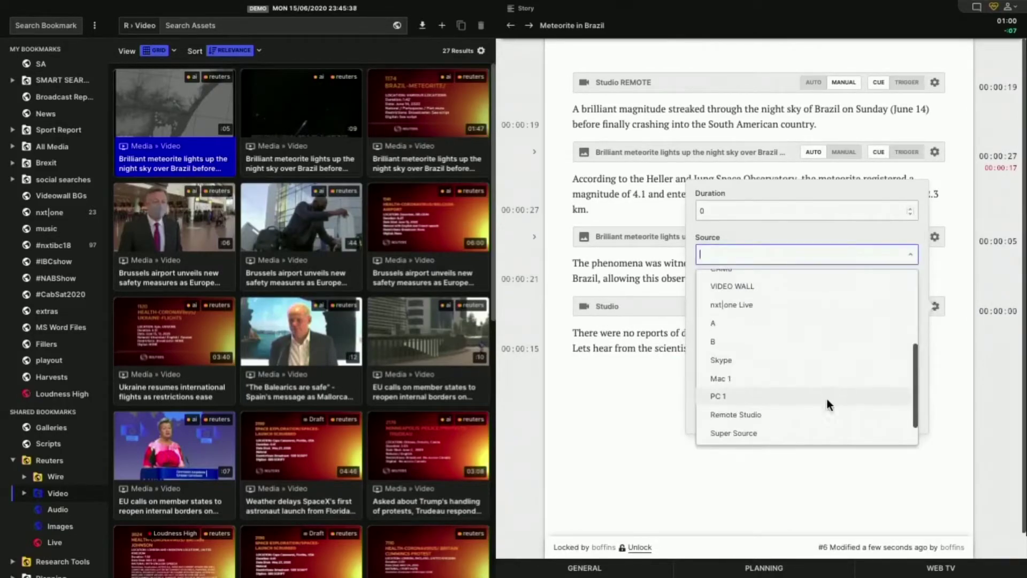
click(822, 410)
click(642, 373)
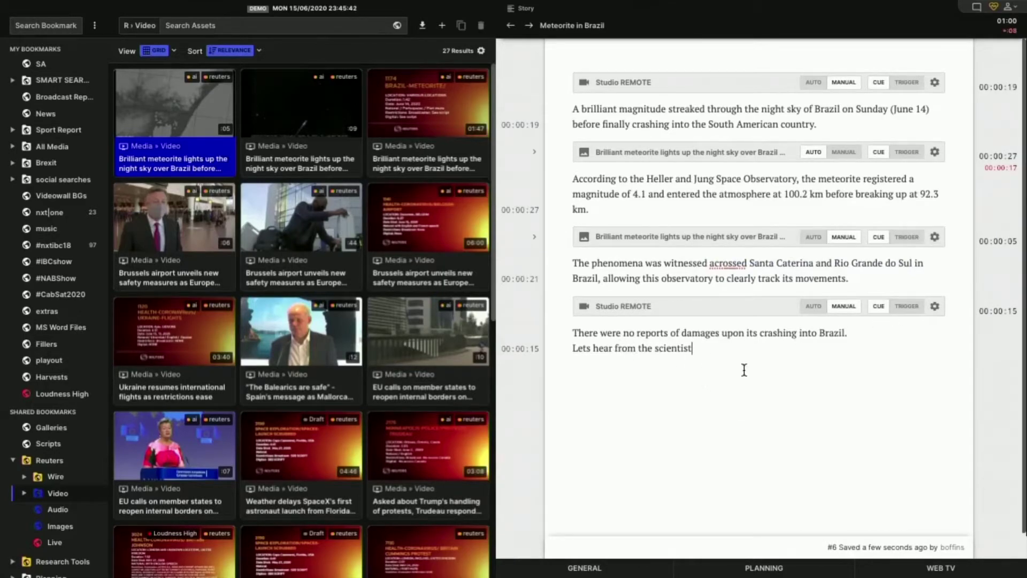
End the story with the '...' line after the scientist lead-in.
text(...)
key(Return)
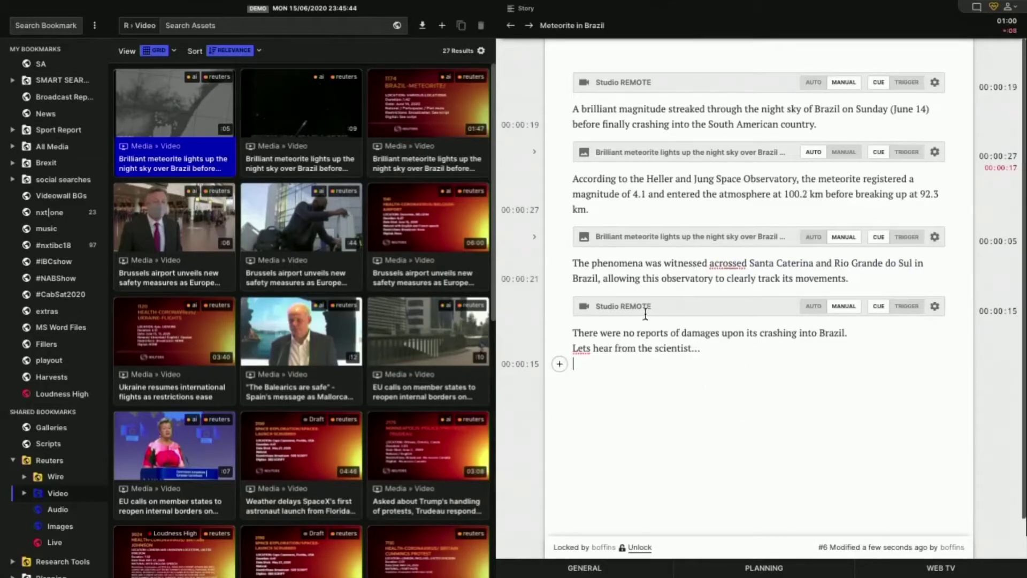
click(470, 165)
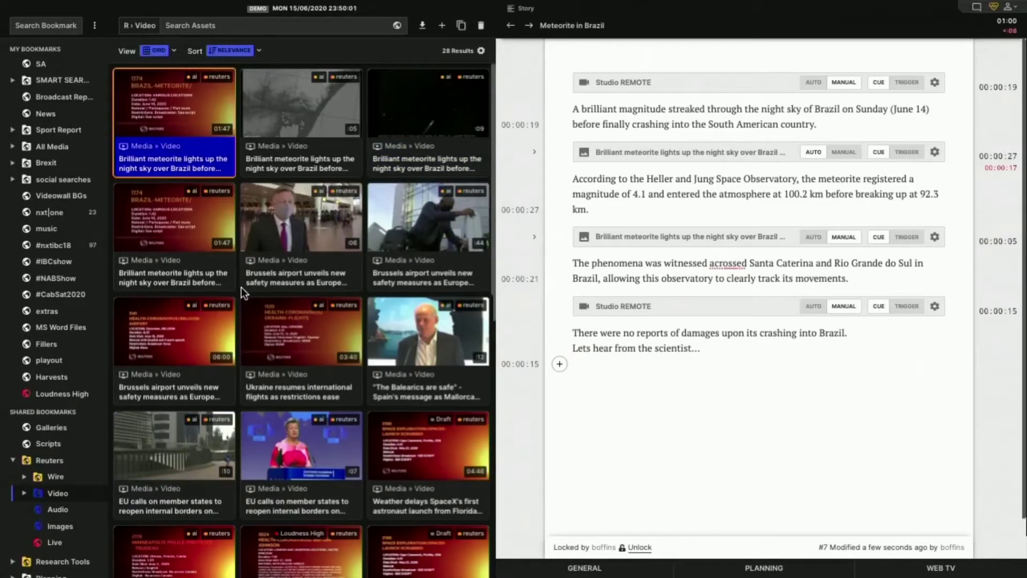
Open the full 1:47 meteorite report and mark in at 00:00:33:24 where the scientist appears.
double_click(188, 138)
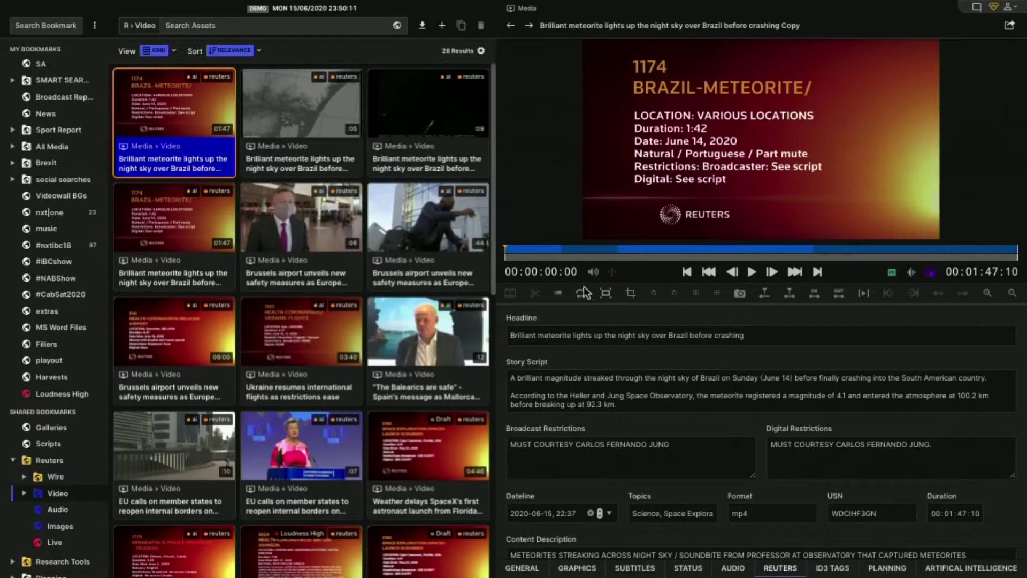
click(668, 250)
click(874, 249)
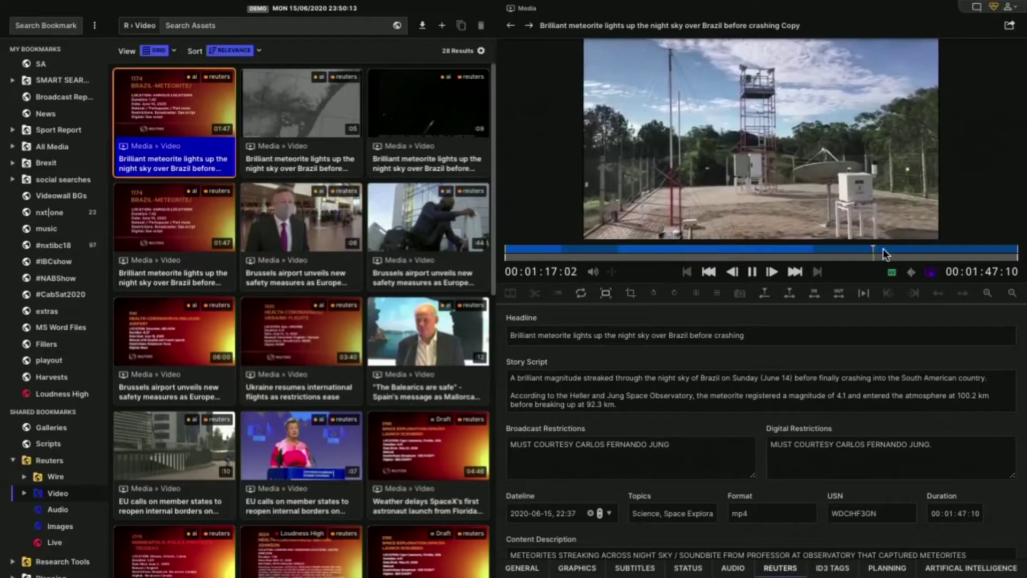
click(893, 249)
click(953, 249)
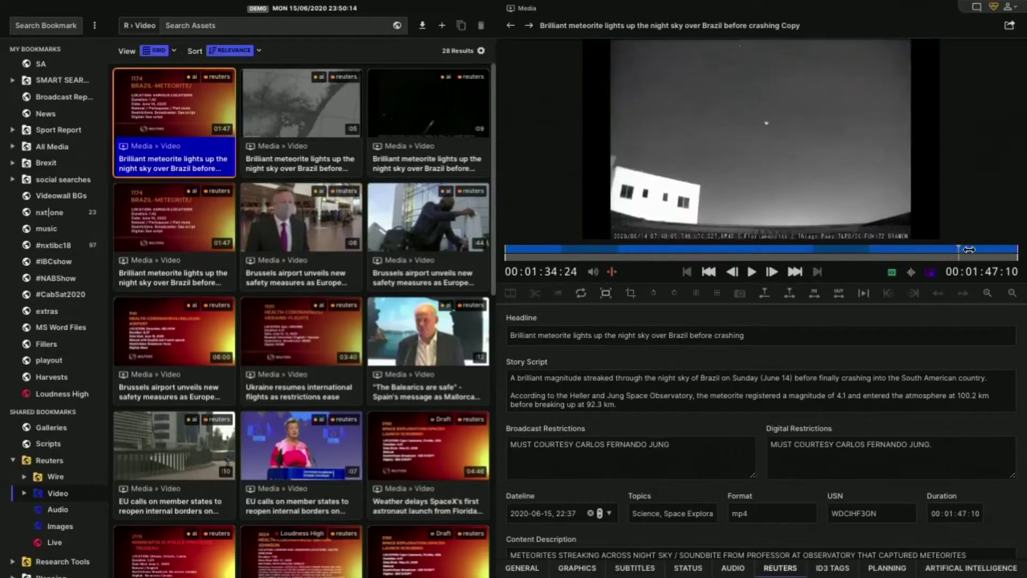
click(991, 246)
click(1005, 245)
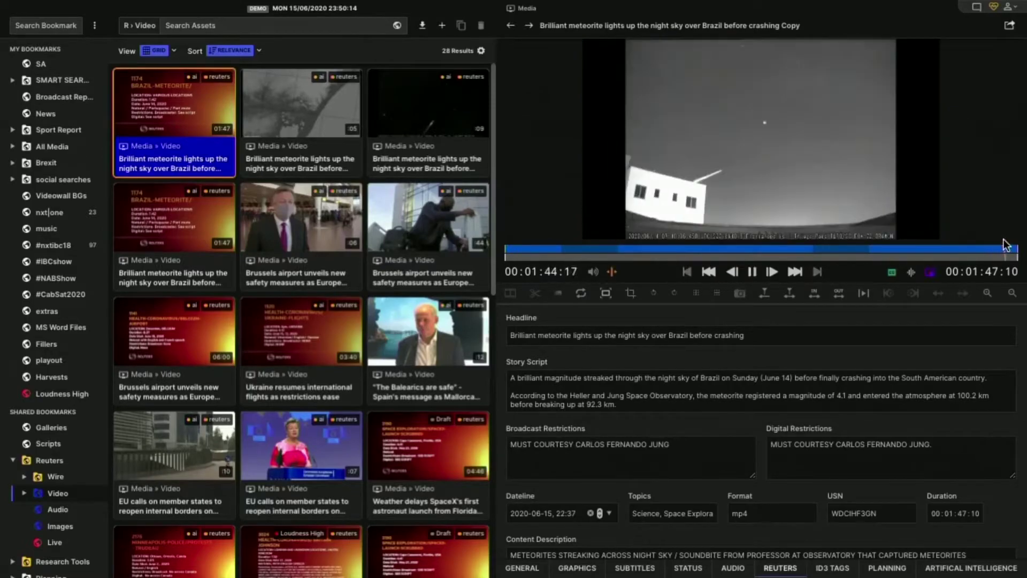
drag(1006, 245, 666, 258)
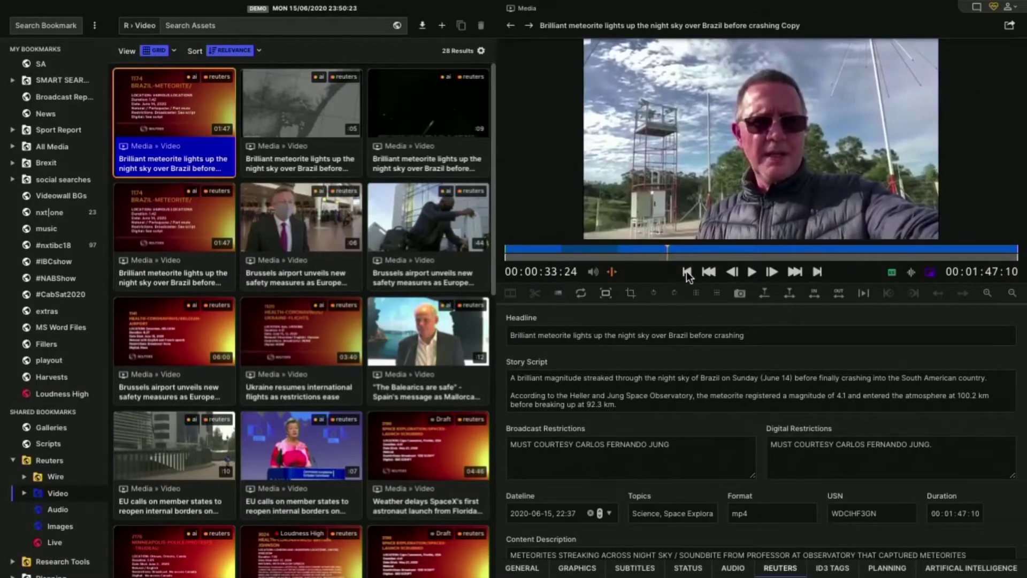
click(687, 272)
Mark out at 00:01:01:04 on the soundbite's last frame and create the 27-second subclip.
click(750, 271)
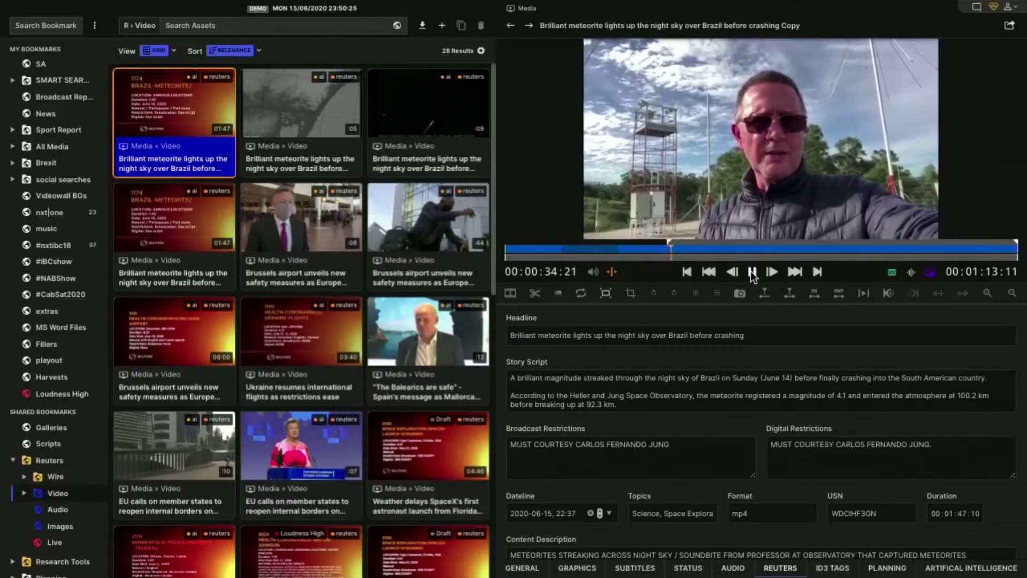
click(755, 249)
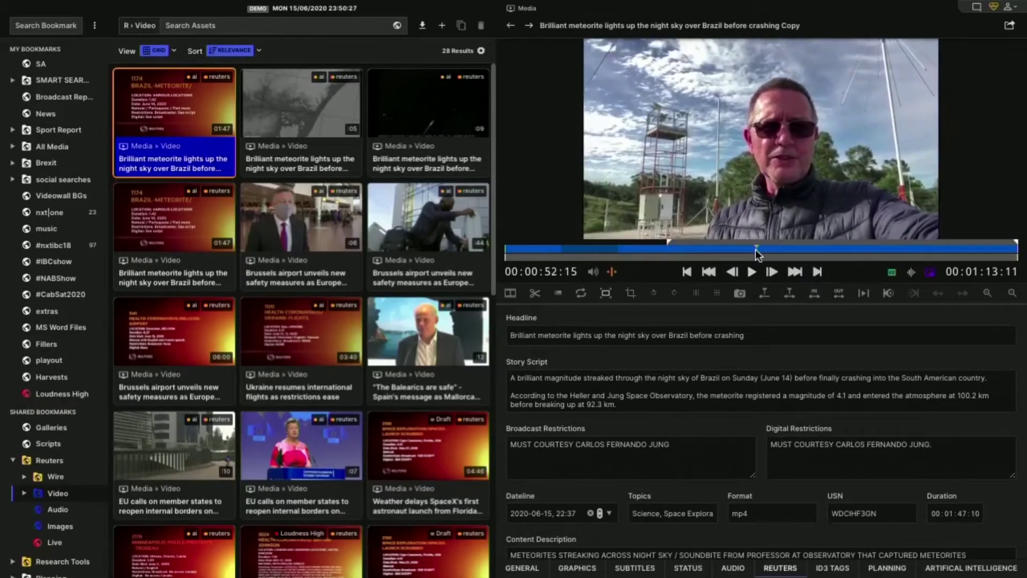
click(752, 270)
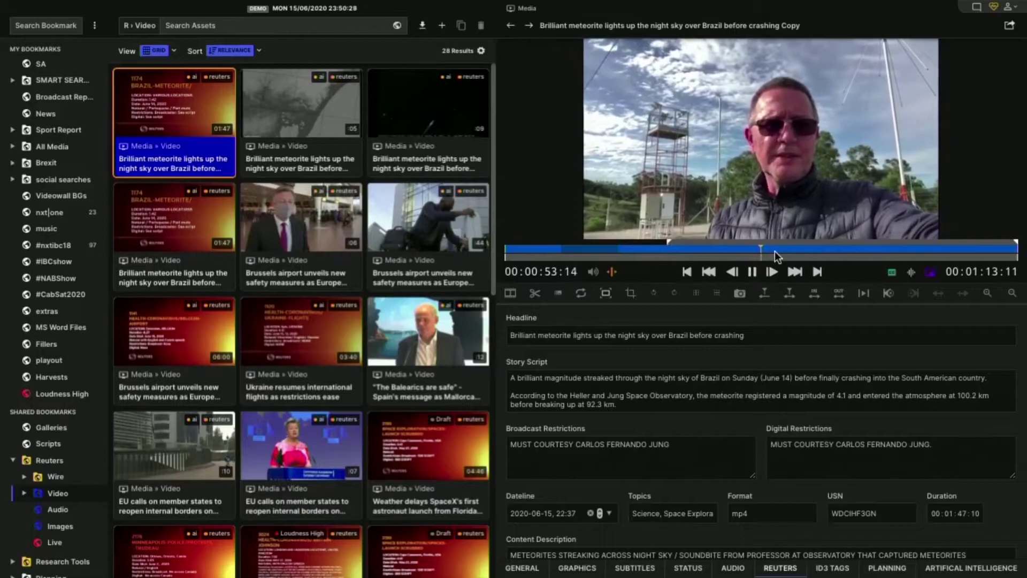
mouse_move(775, 252)
mouse_down()
mouse_move(801, 251)
mouse_move(789, 250)
mouse_up()
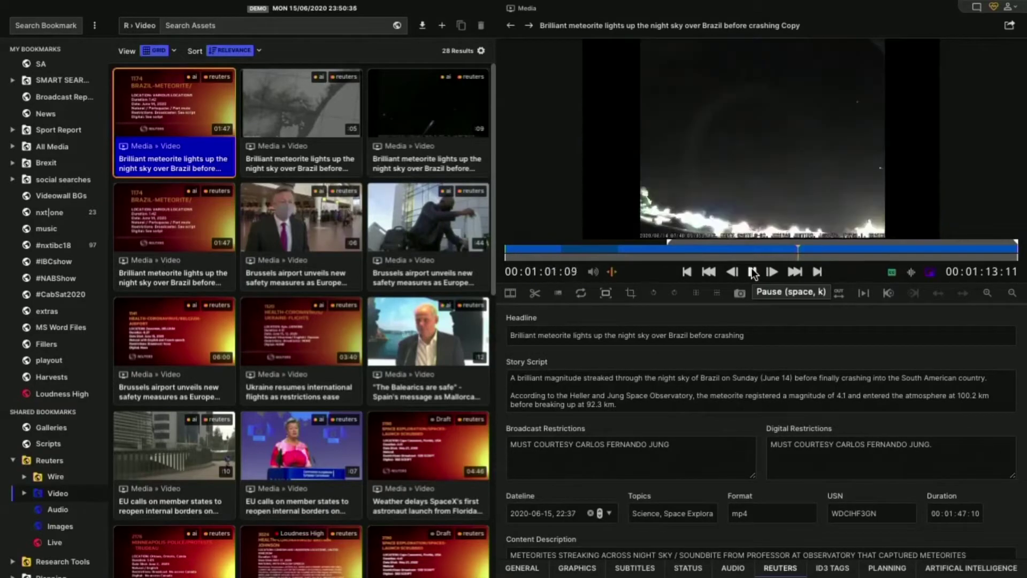
click(753, 273)
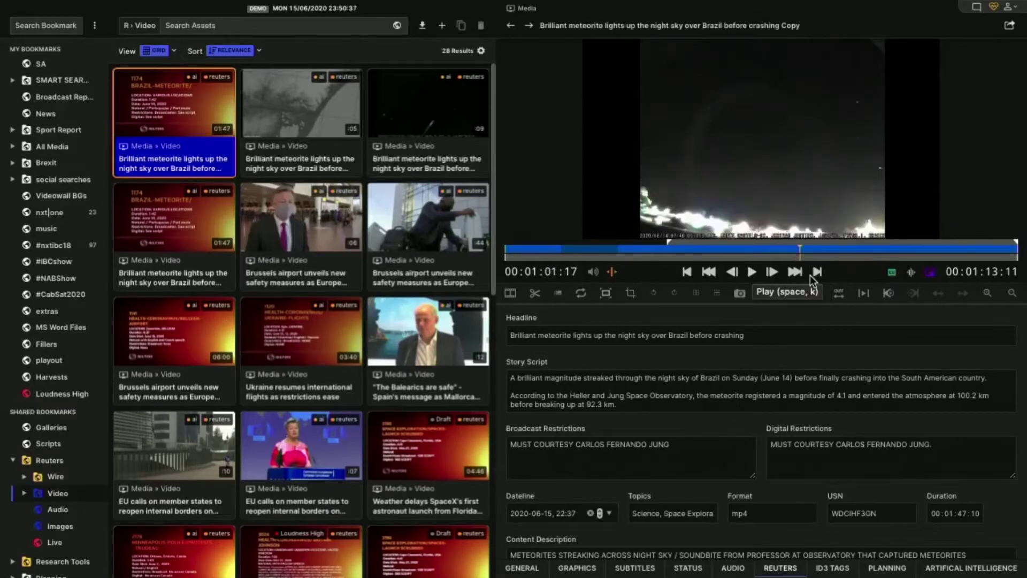
click(731, 272)
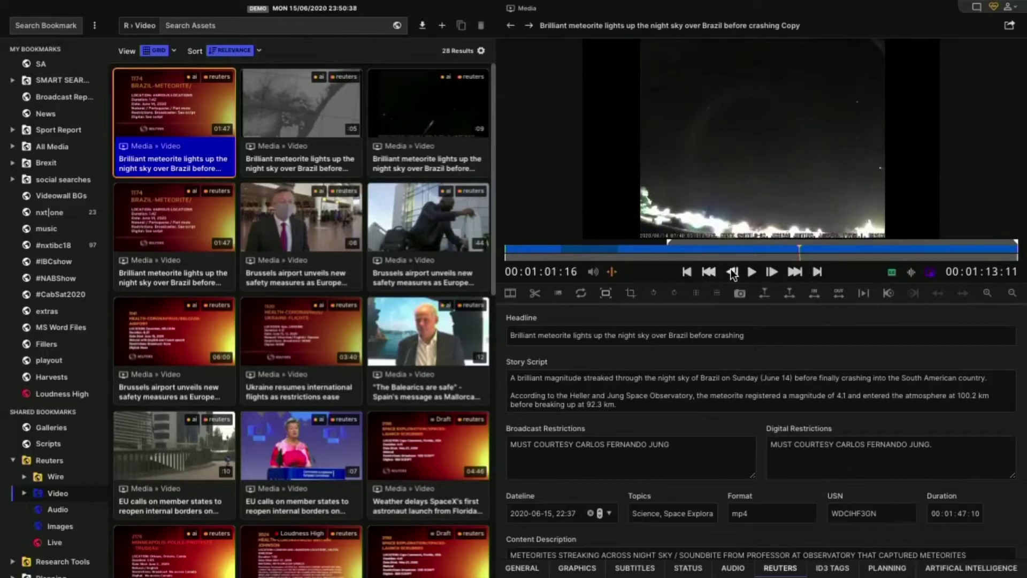
click(731, 272)
click(732, 271)
click(732, 272)
click(732, 272)
click(732, 272)
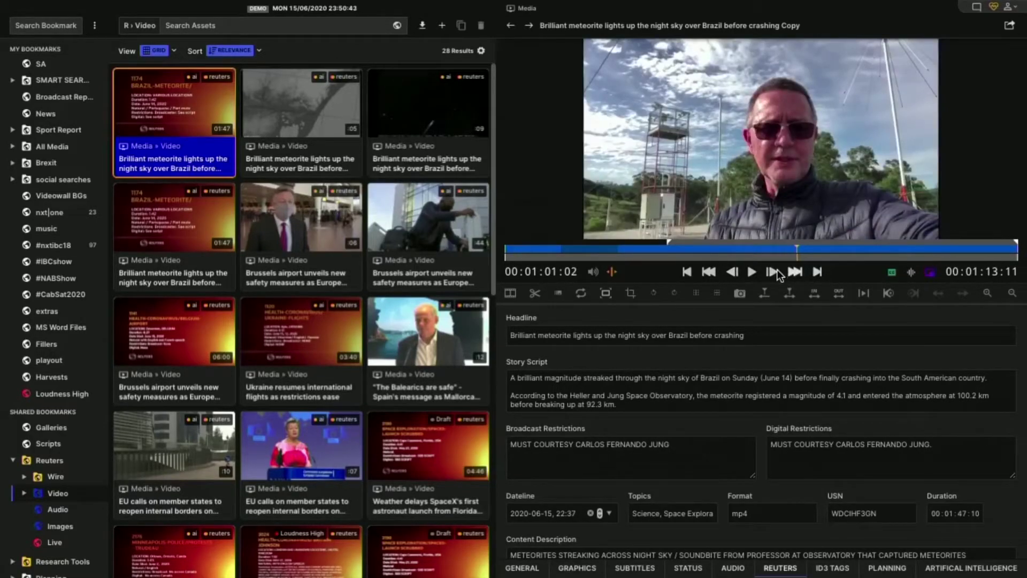
click(776, 271)
click(776, 271)
click(775, 271)
key(Left)
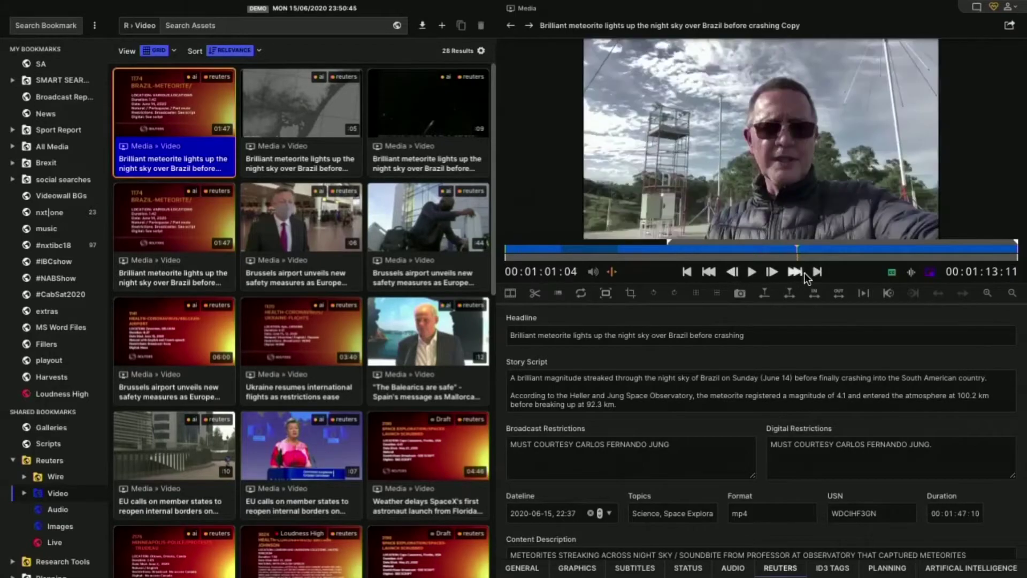
click(817, 272)
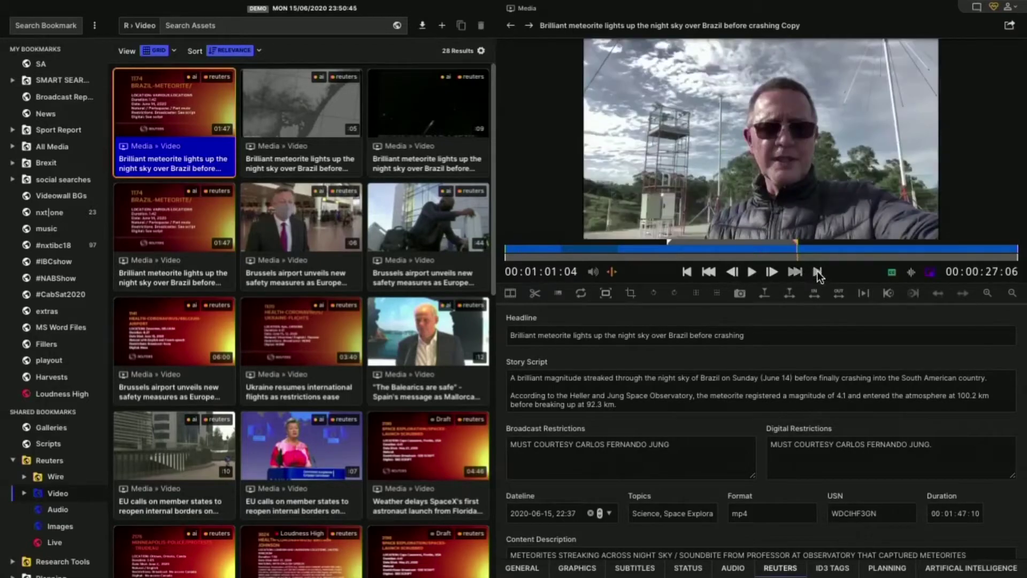
click(535, 293)
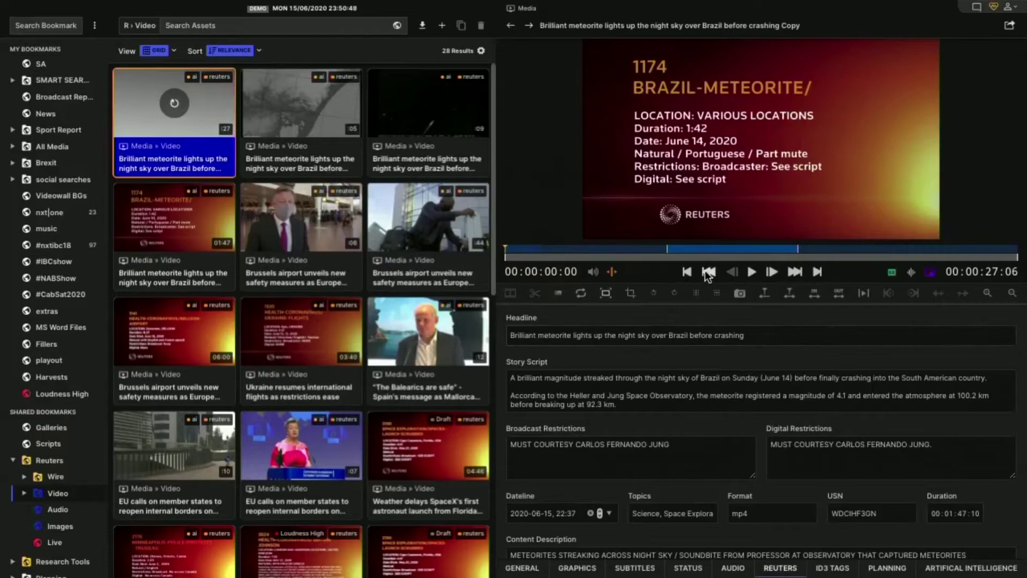
Cue the clip to the scientist's soundbite and select his fireball quote in the Reuters content description.
click(612, 272)
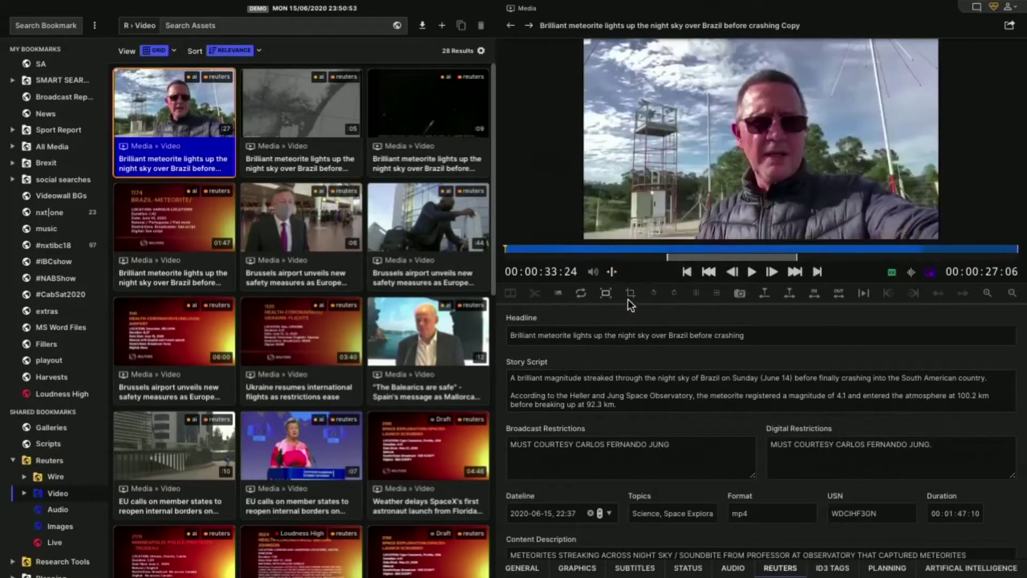
mouse_move(515, 249)
mouse_down()
mouse_move(627, 251)
mouse_move(533, 249)
mouse_up()
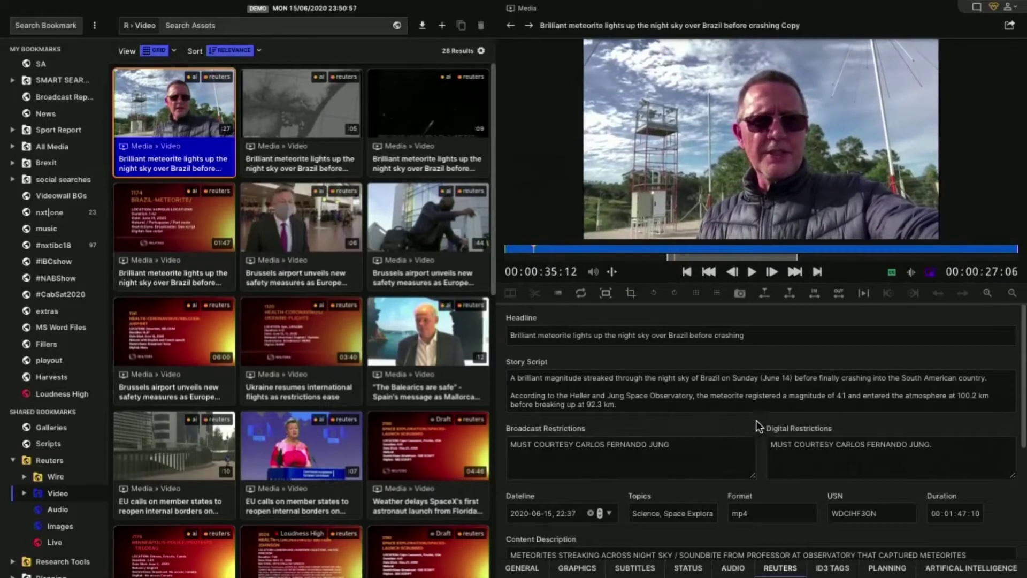
scroll(721, 412, down, 4)
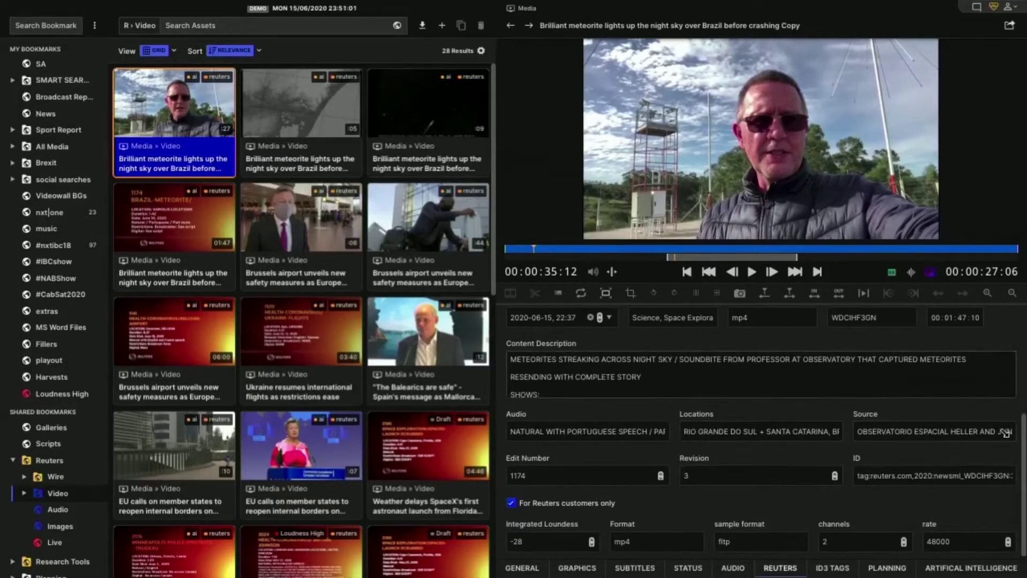
scroll(803, 439, down, 2)
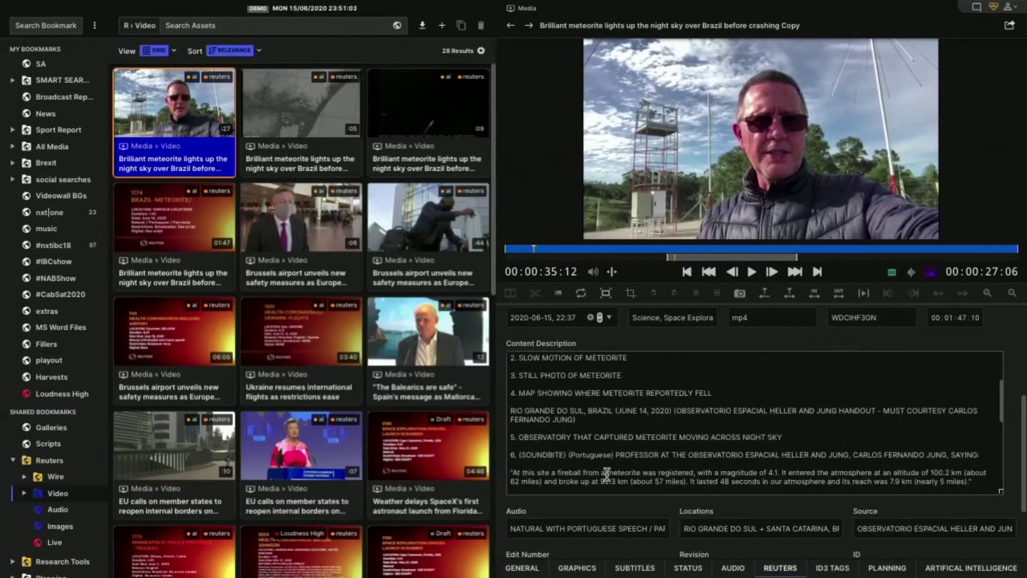
scroll(607, 473, down, 1)
drag(517, 471, 969, 369)
key(ctrl+c)
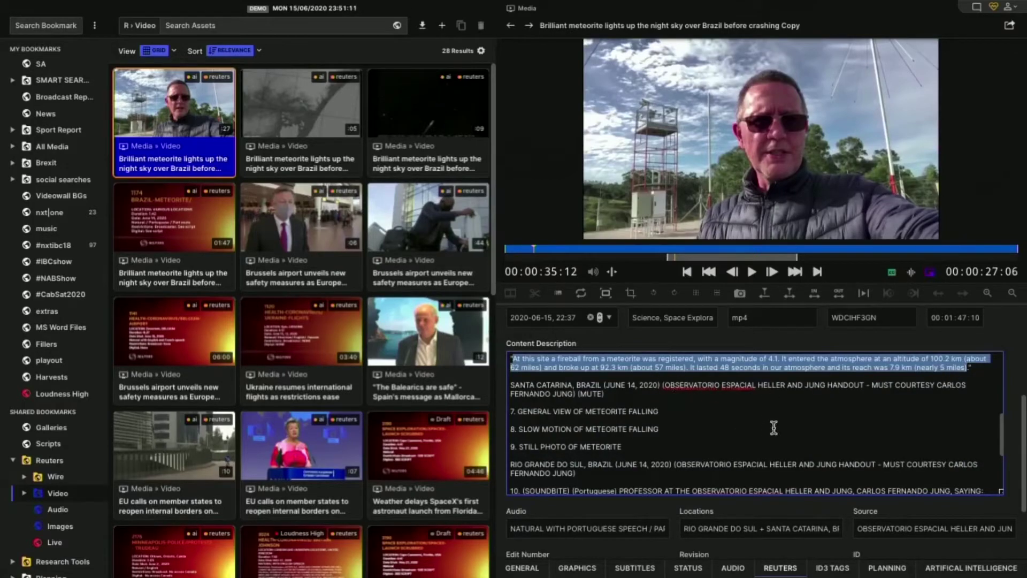
scroll(774, 427, up, 1)
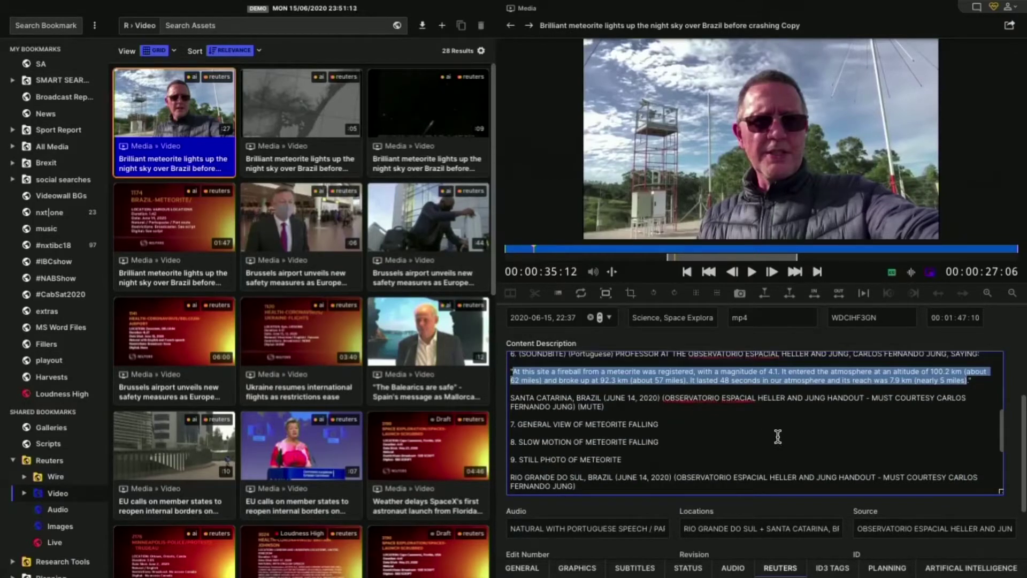
Add a subtitle at 00:00:34:12 and paste the scientist's fireball quote as its text.
click(634, 568)
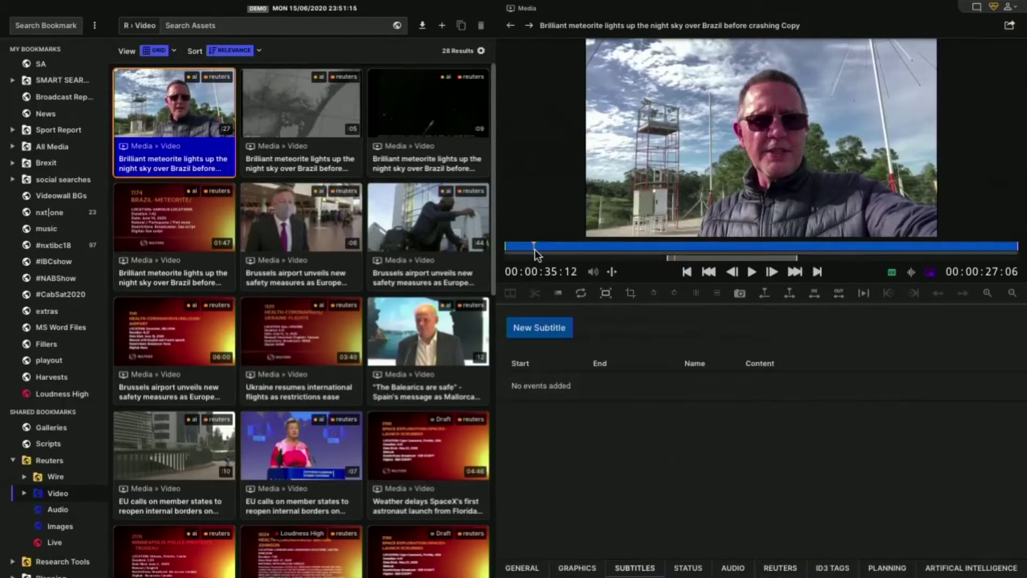
drag(535, 248, 505, 248)
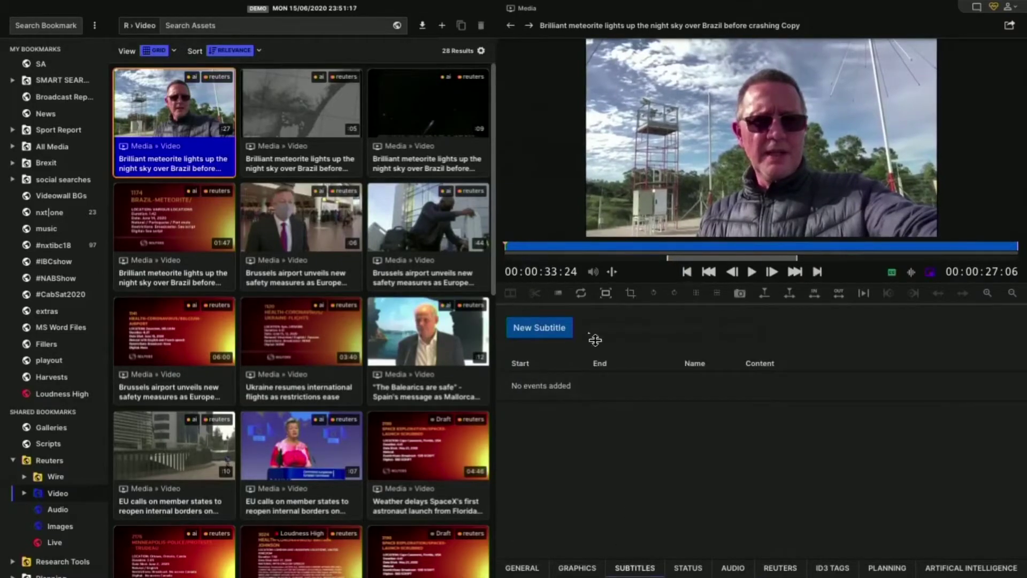
click(753, 273)
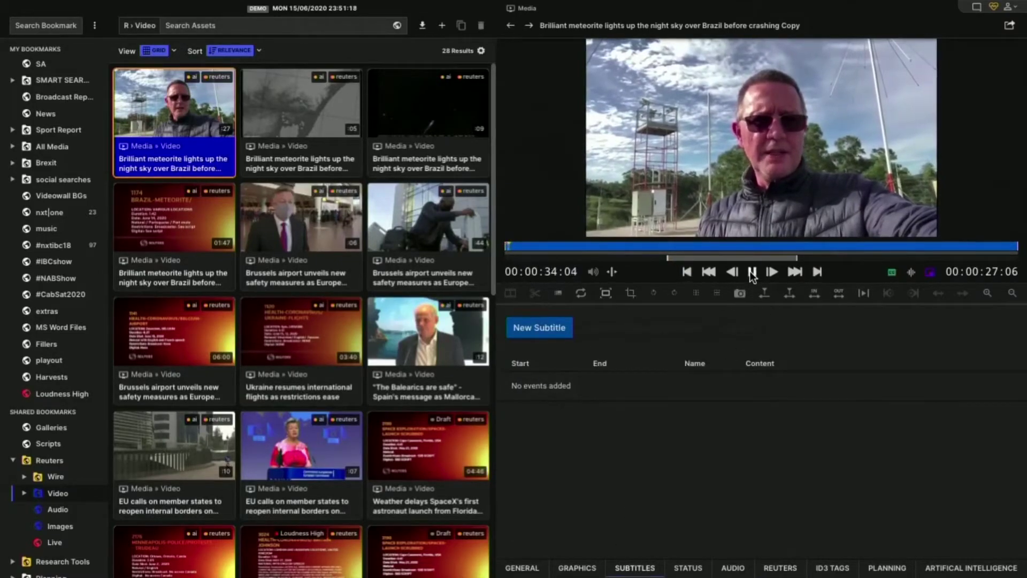
click(553, 329)
click(782, 395)
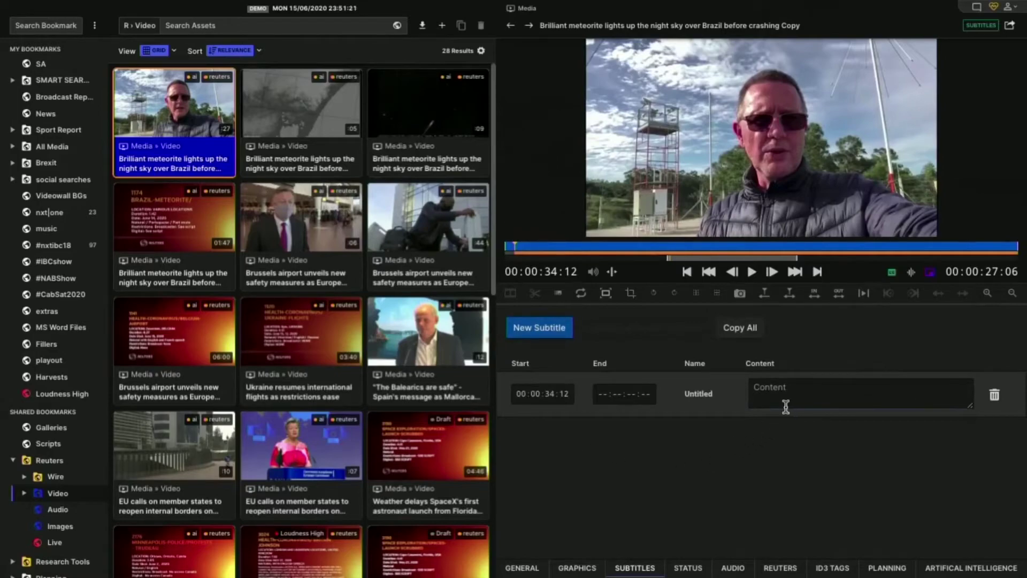
key(ctrl+v)
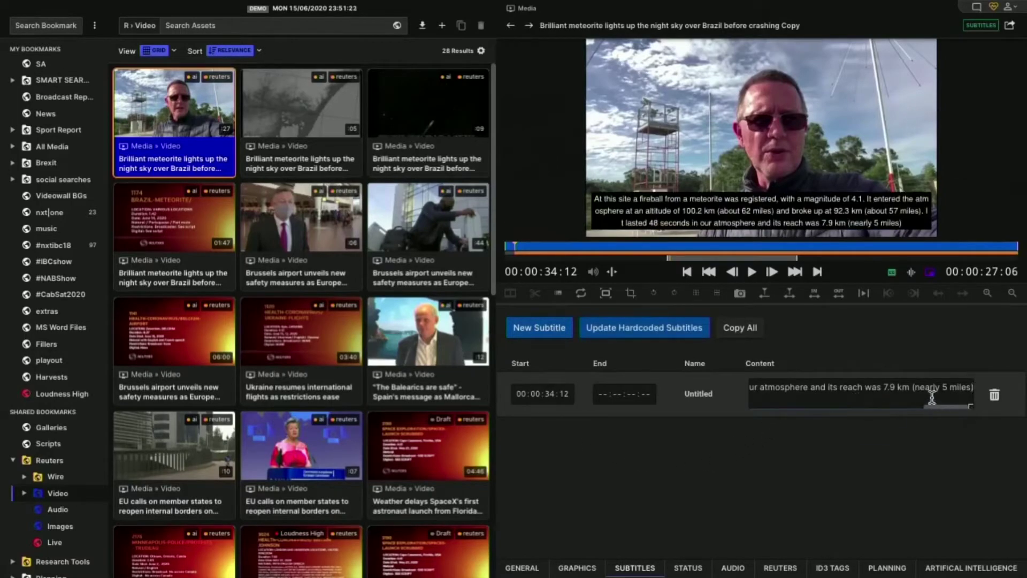
drag(943, 405, 767, 406)
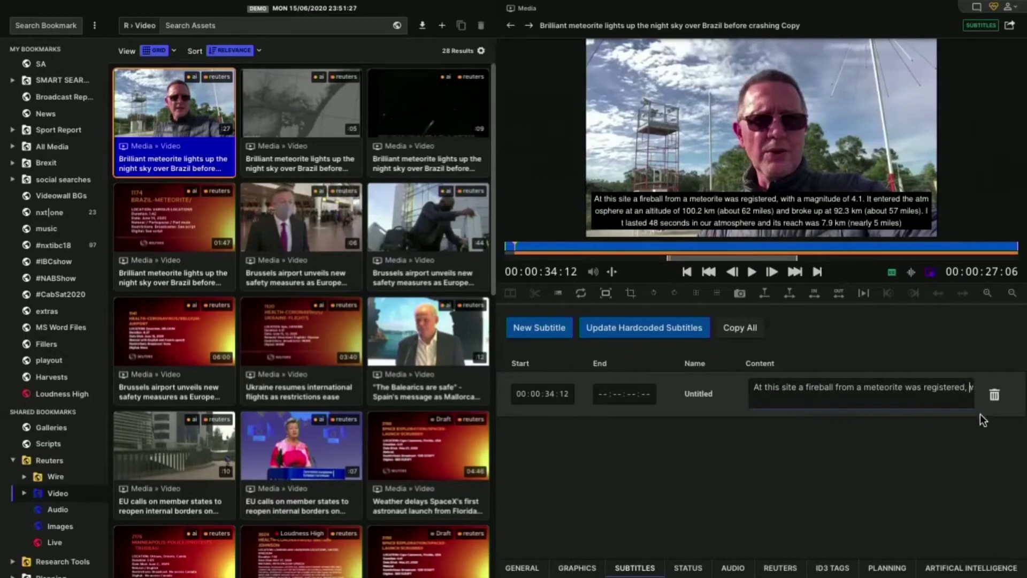
Split the quote after 'registered,' and after '4.1', adding a period after 4.1.
key(Return)
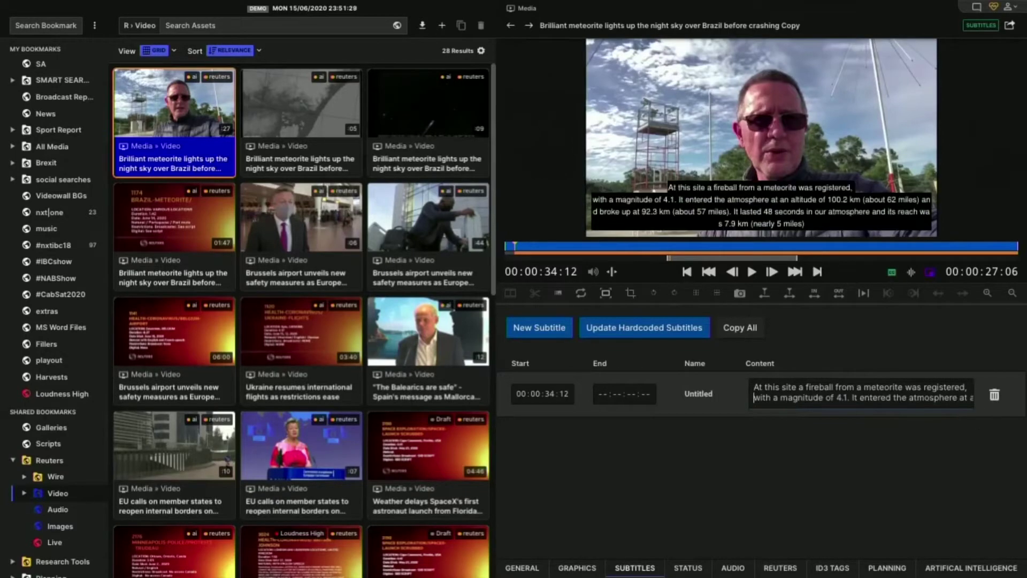
key(Return)
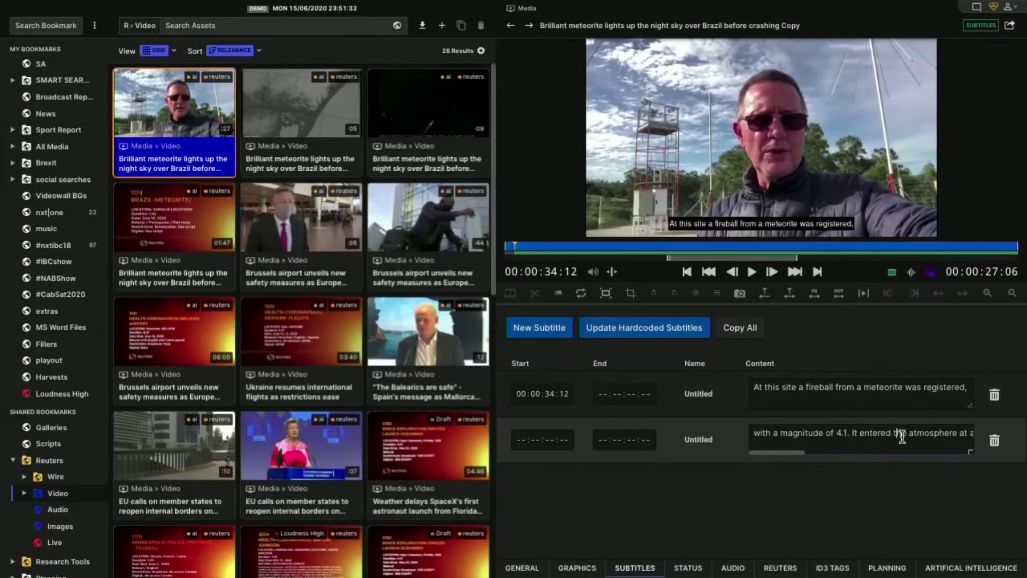
drag(957, 430, 962, 431)
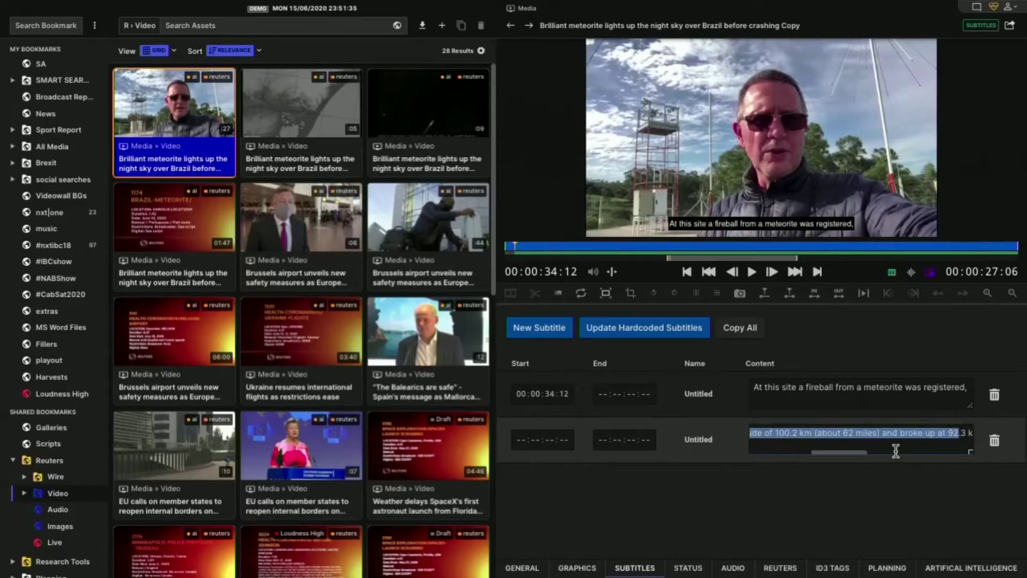
scroll(888, 453, right, 3)
click(755, 444)
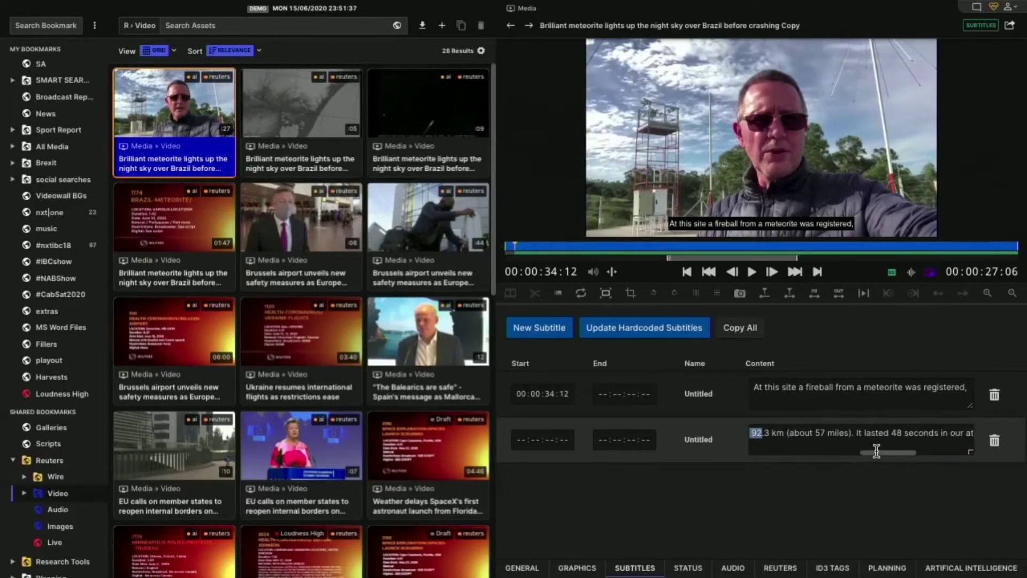
drag(876, 452, 763, 454)
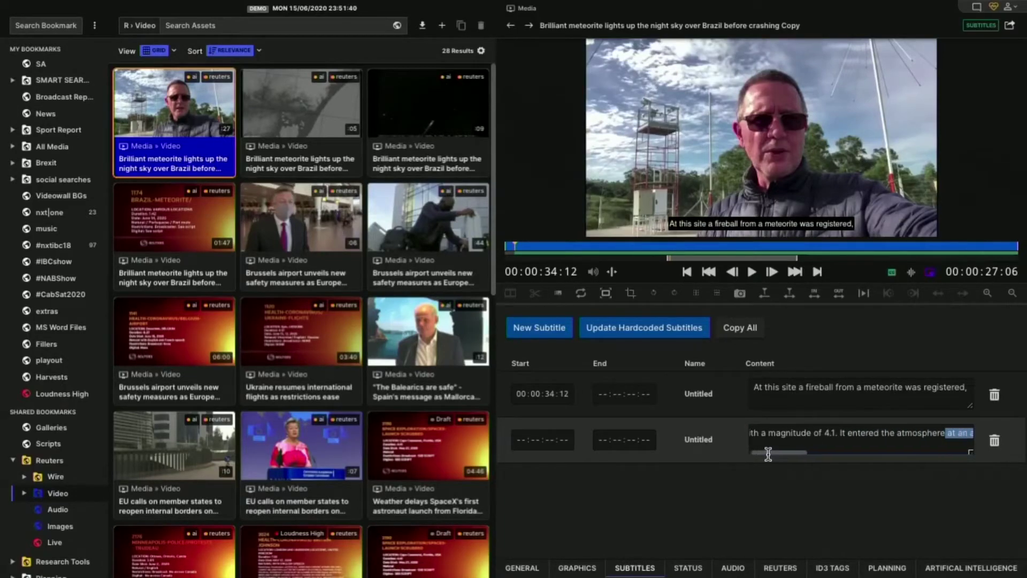
click(832, 434)
text(.)
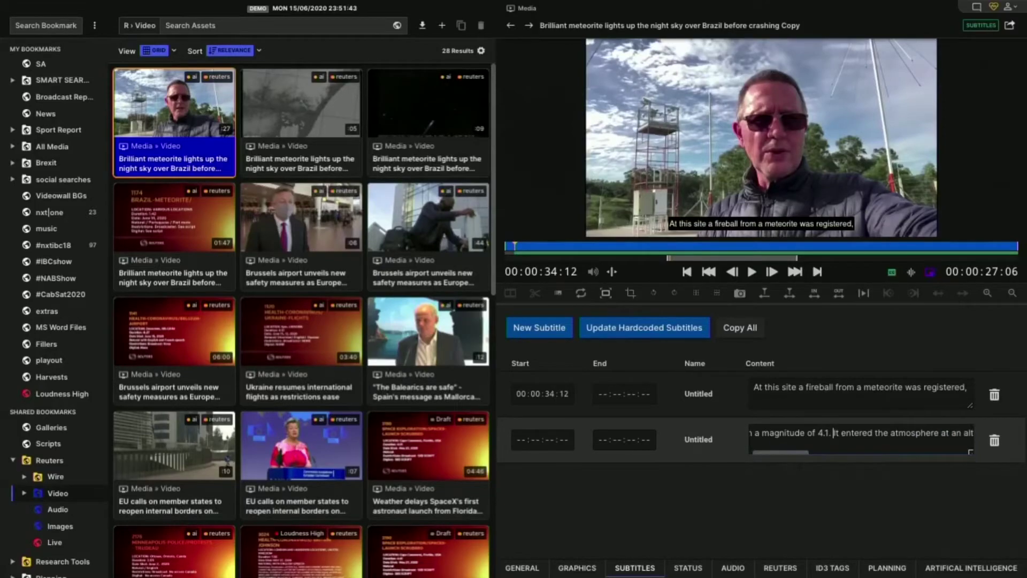
key(Return)
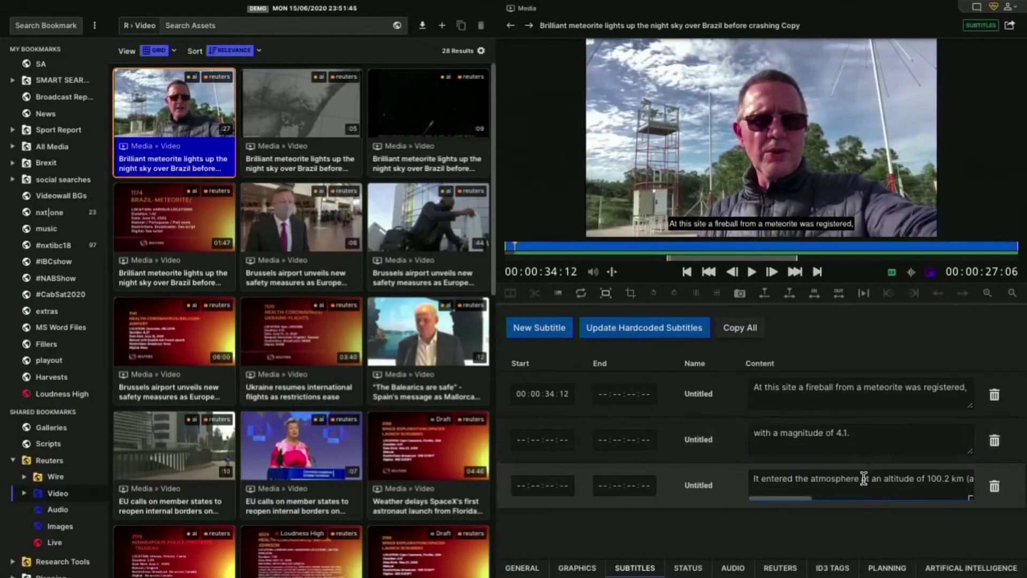
Split 'and broke up…', 'It lasted…' and 'and its reach…' into their own subtitles.
scroll(808, 495, right, 5)
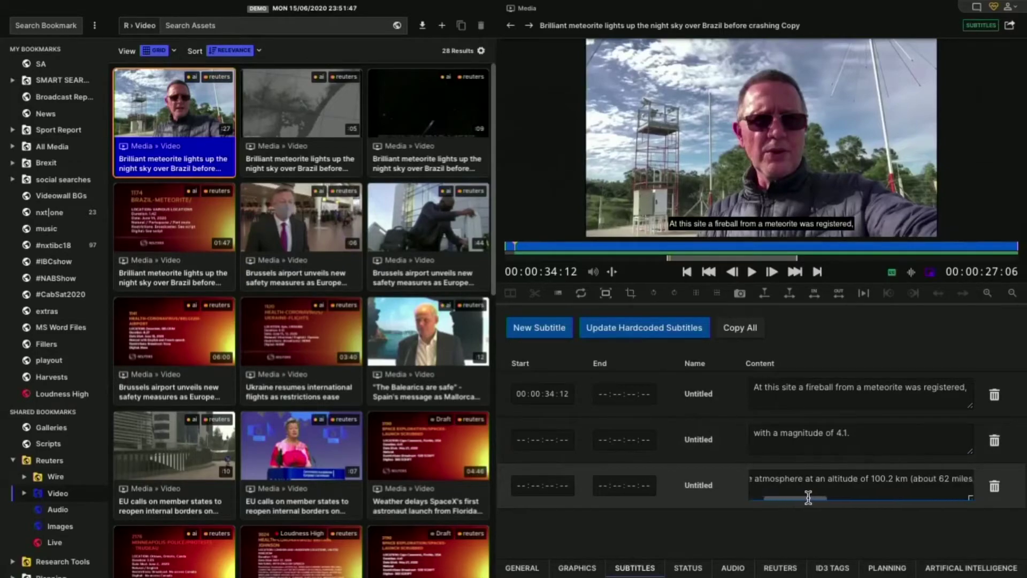
click(918, 478)
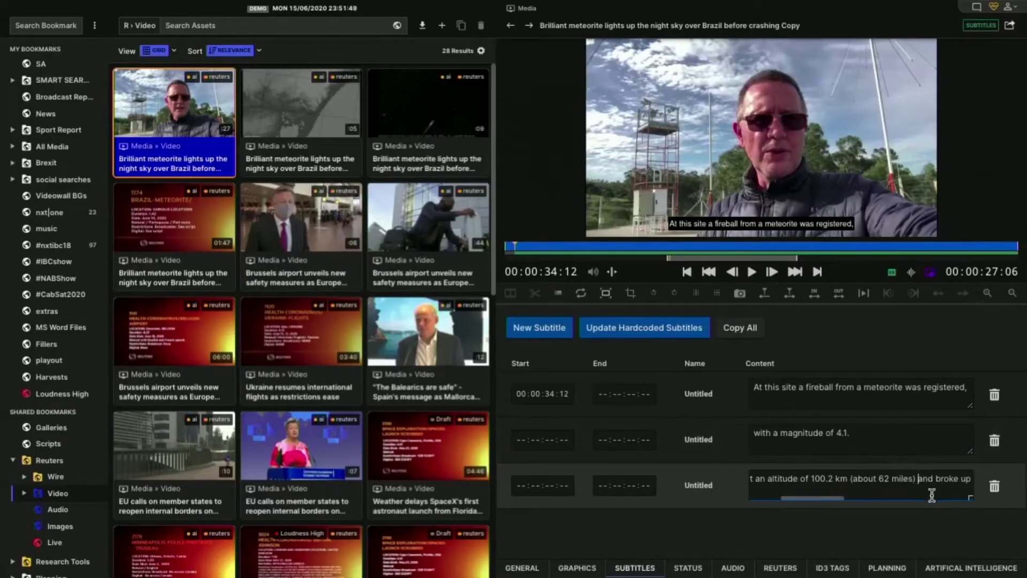
key(Return)
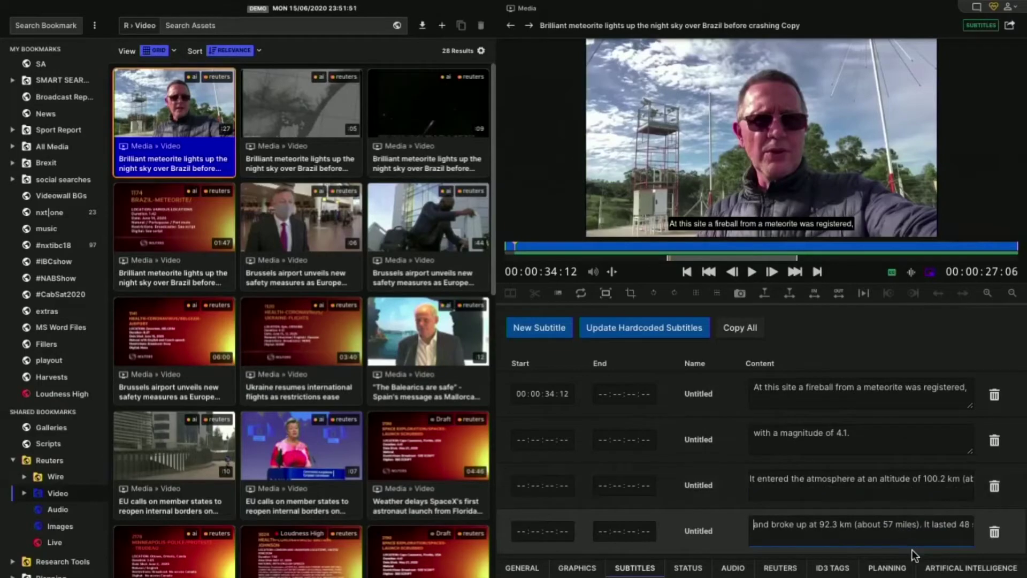
click(929, 531)
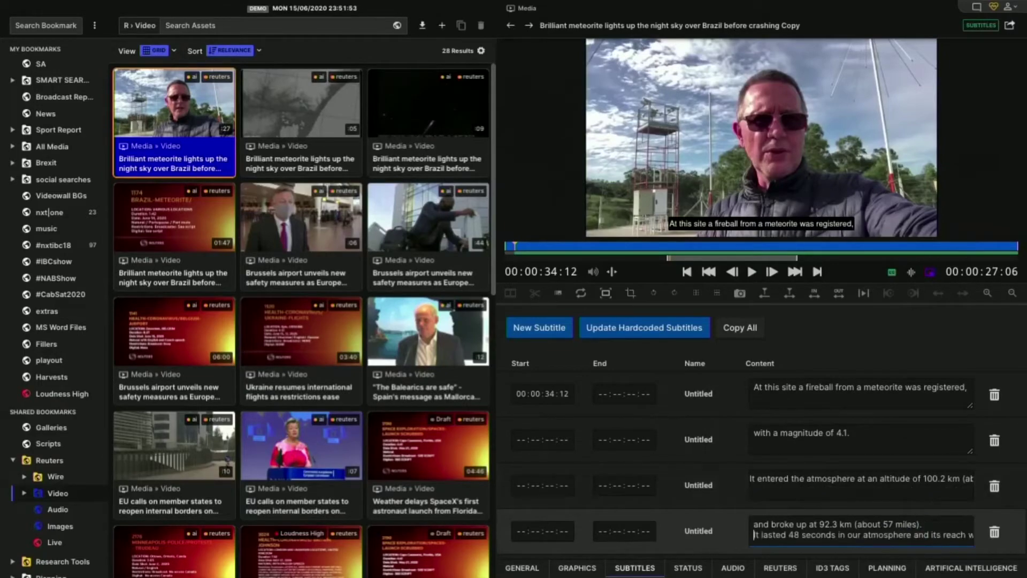
key(Return)
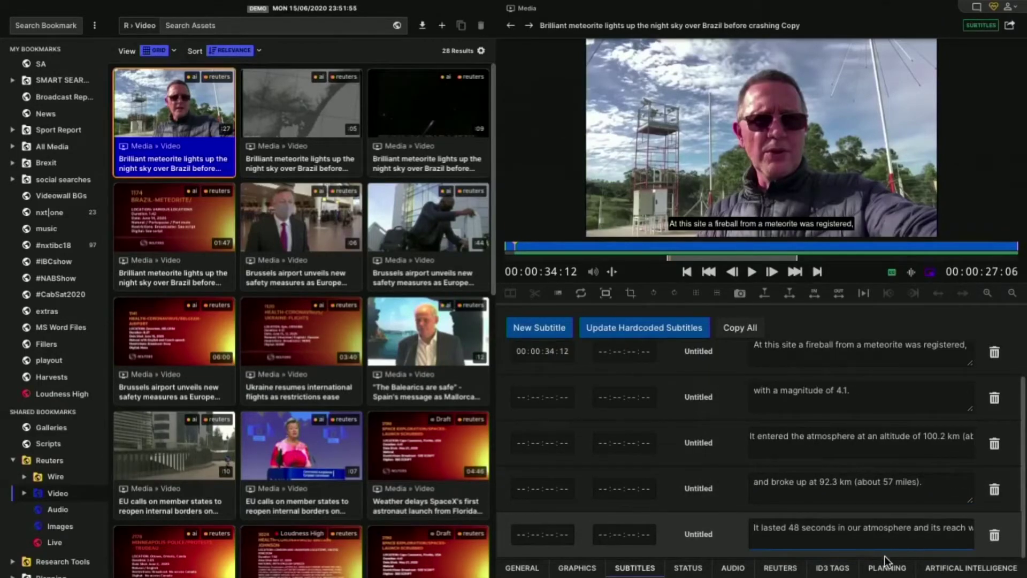
scroll(910, 540, right, 10)
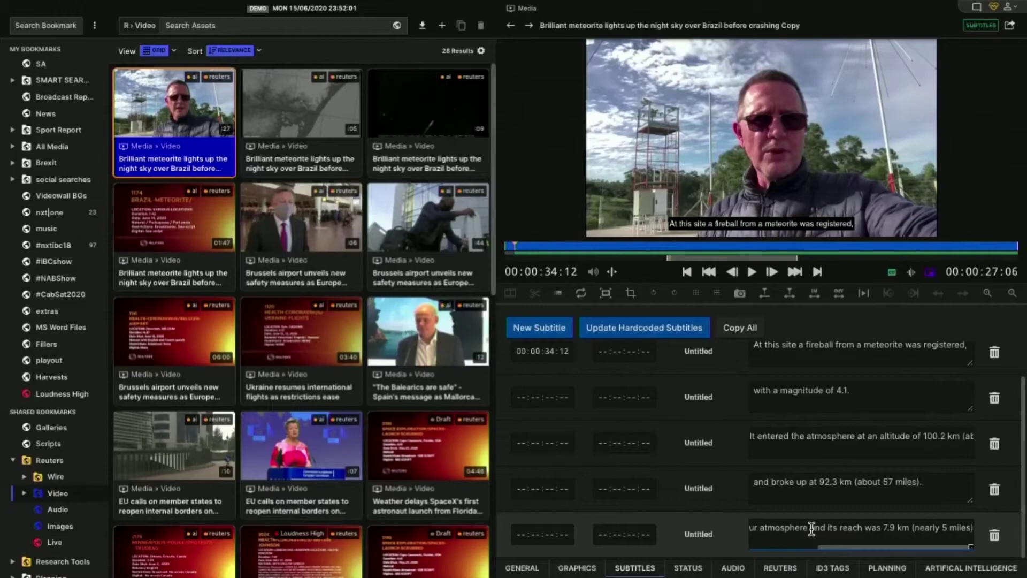
key(Return)
scroll(792, 484, up, 3)
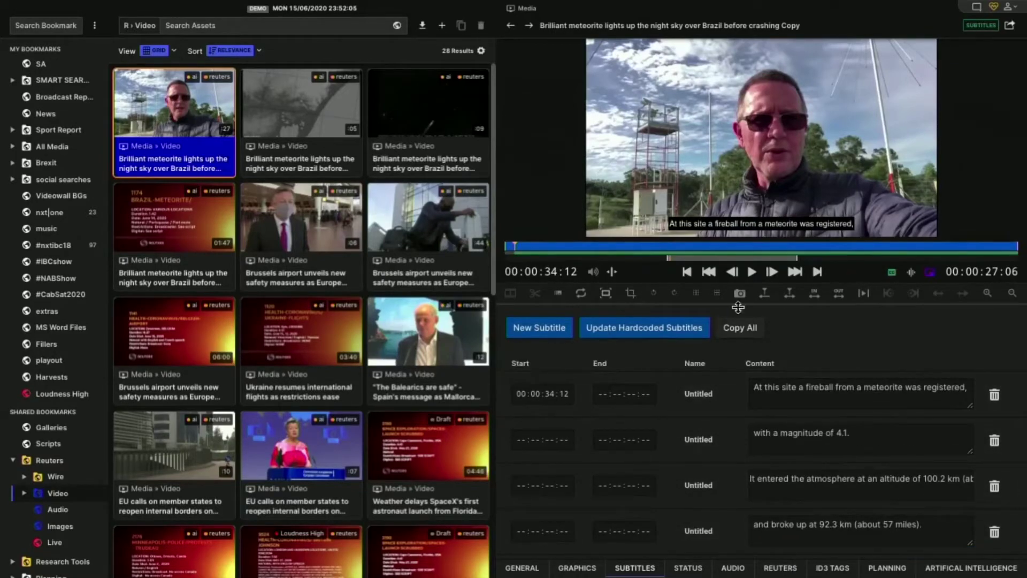
Play the clip and time each subtitle line with the o hotkey, the last ending at 00:00:58:21.
click(682, 378)
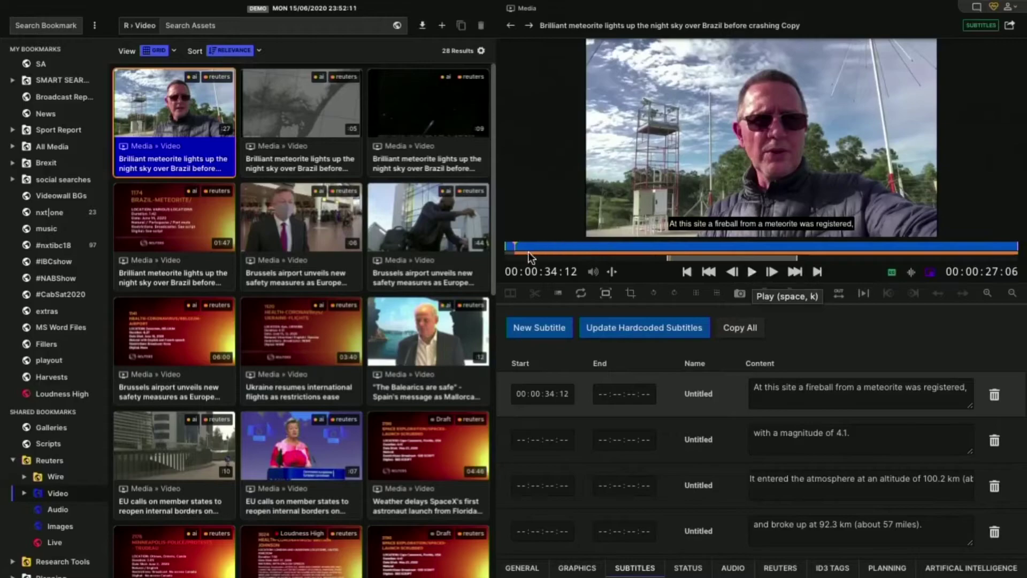
click(504, 248)
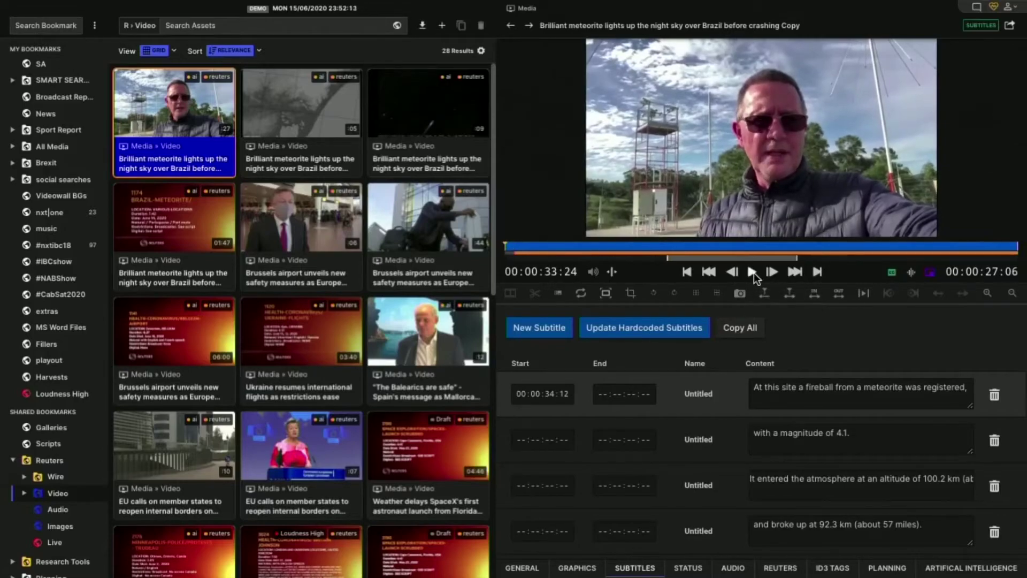
click(752, 272)
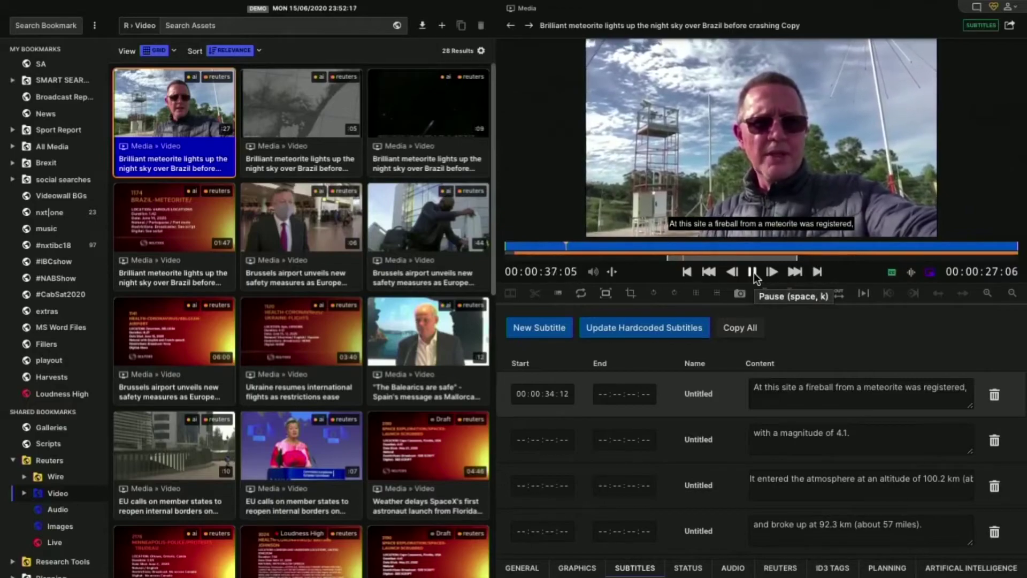
key(o)
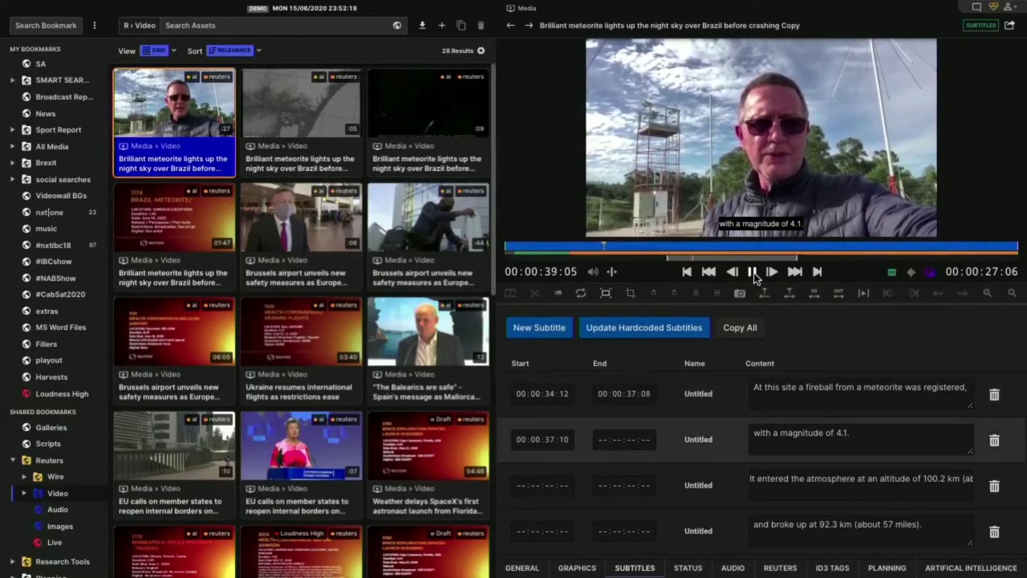
key(o)
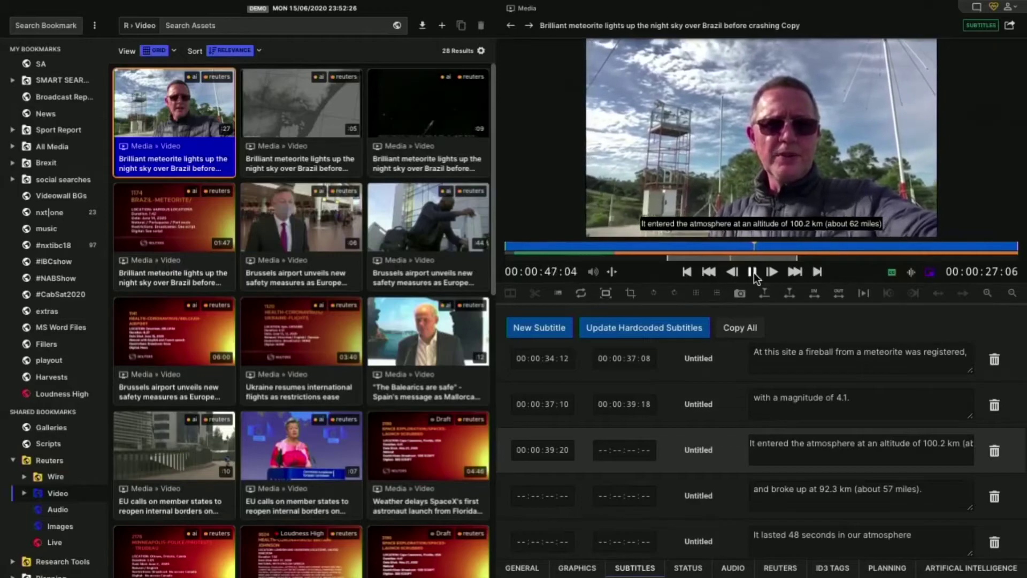
key(o)
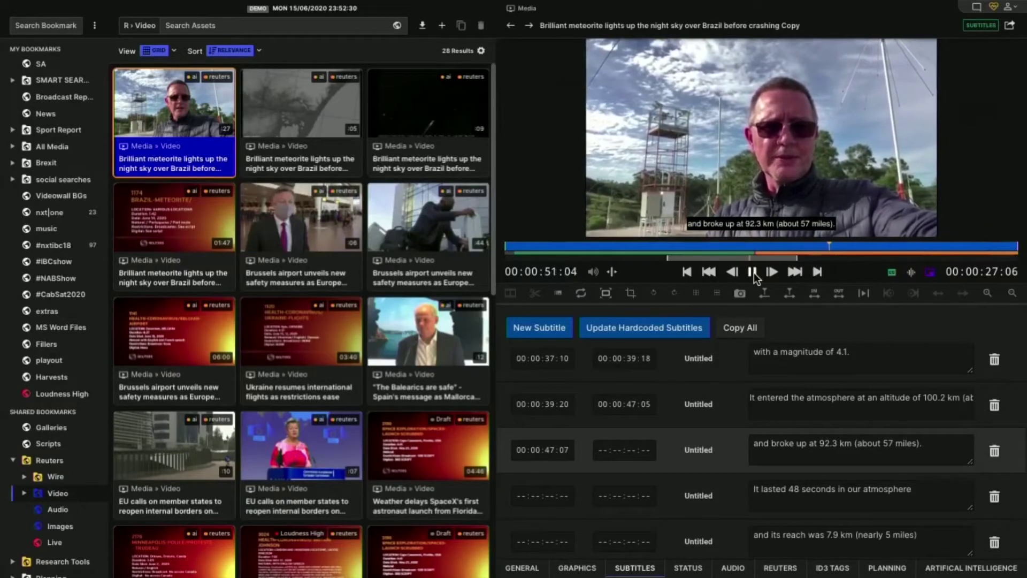
key(o)
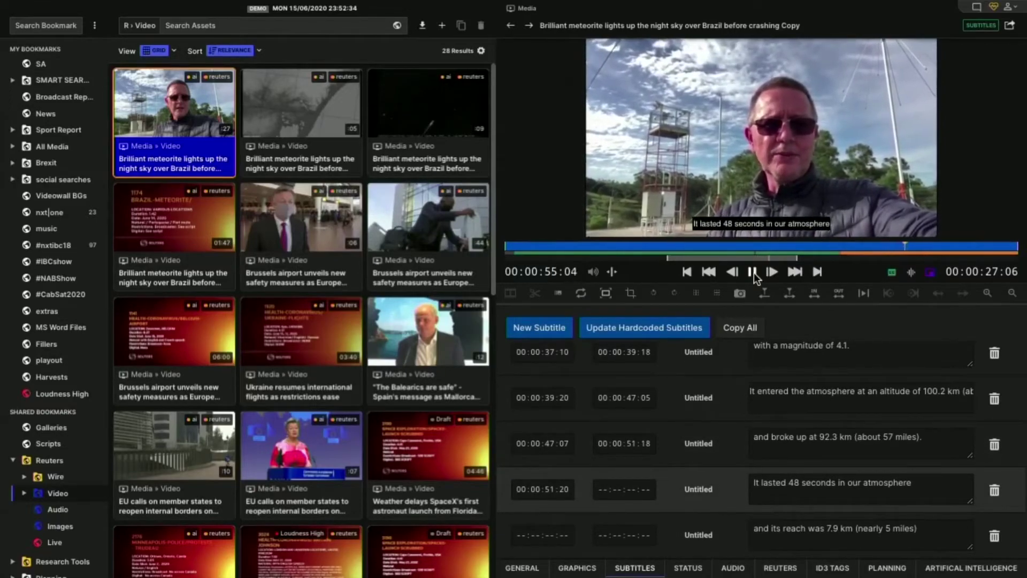
key(o)
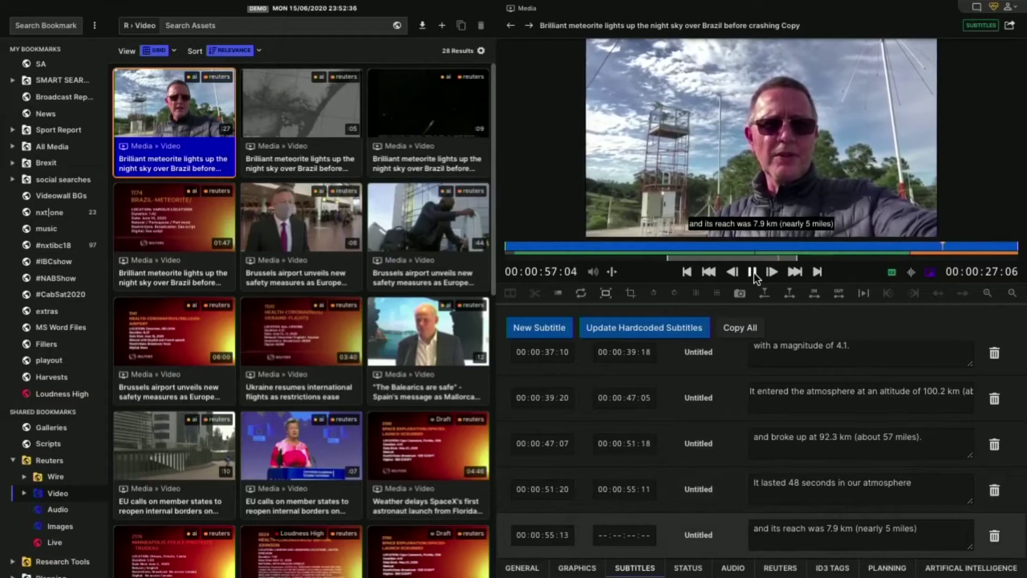
key(o)
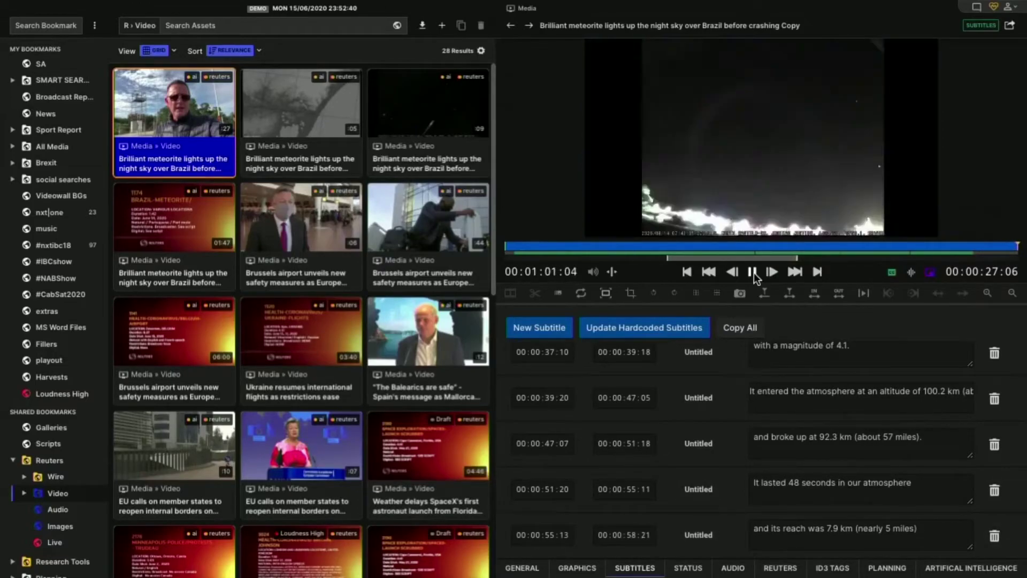
Check the clip's final frames and push the last subtitle's end time to 00:01:01:00.
click(1007, 246)
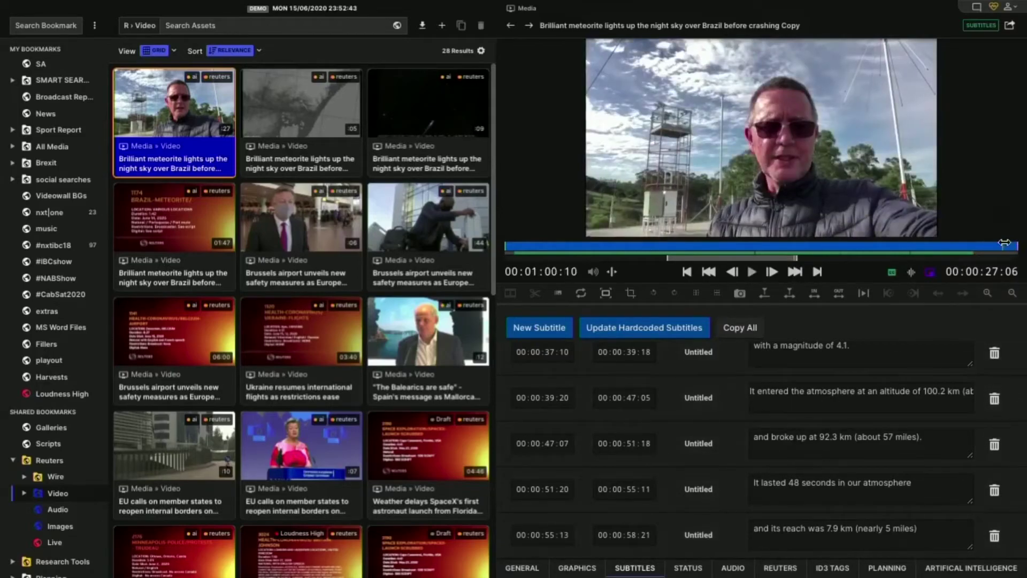
click(967, 253)
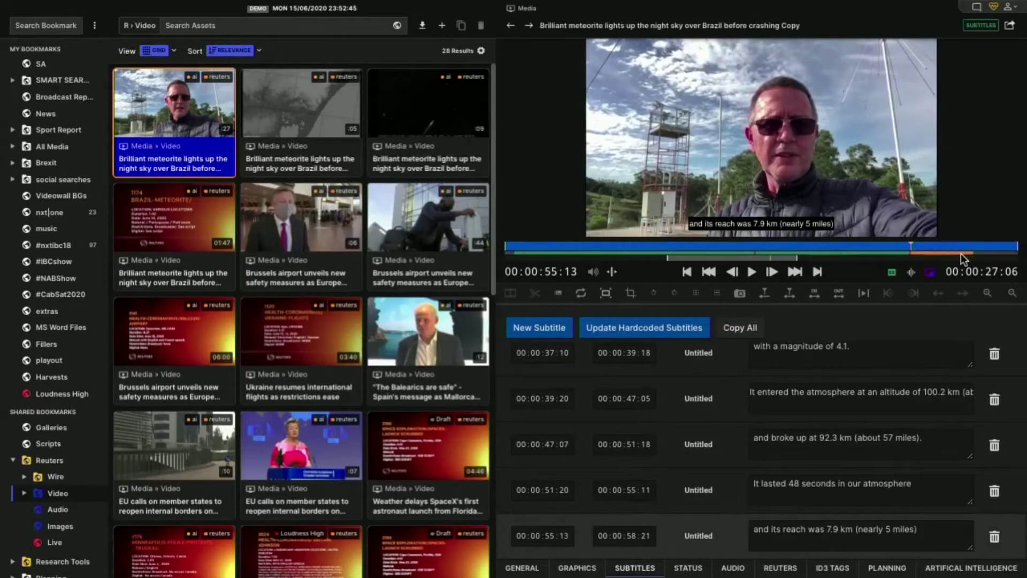
click(648, 535)
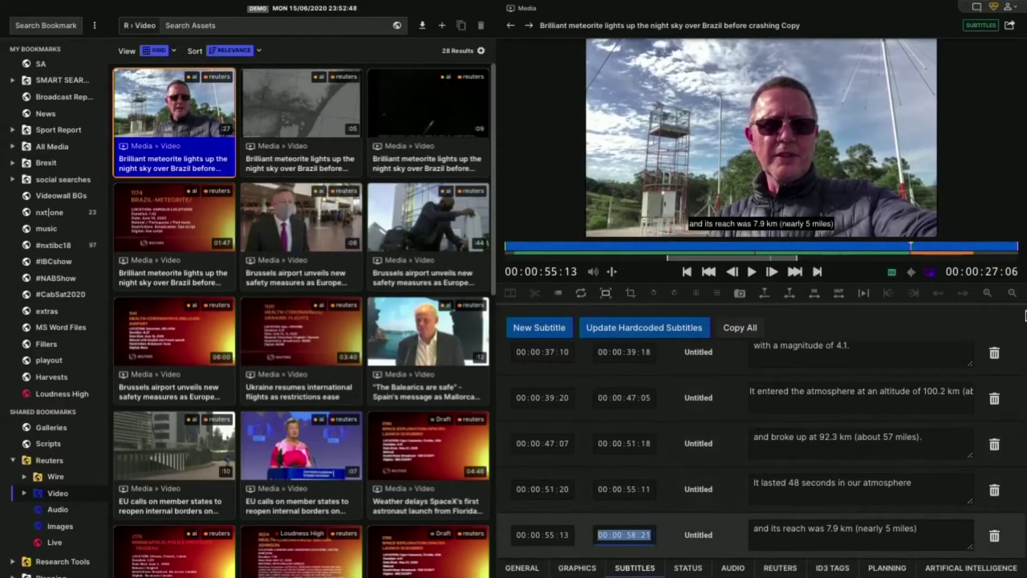
click(991, 249)
click(1008, 247)
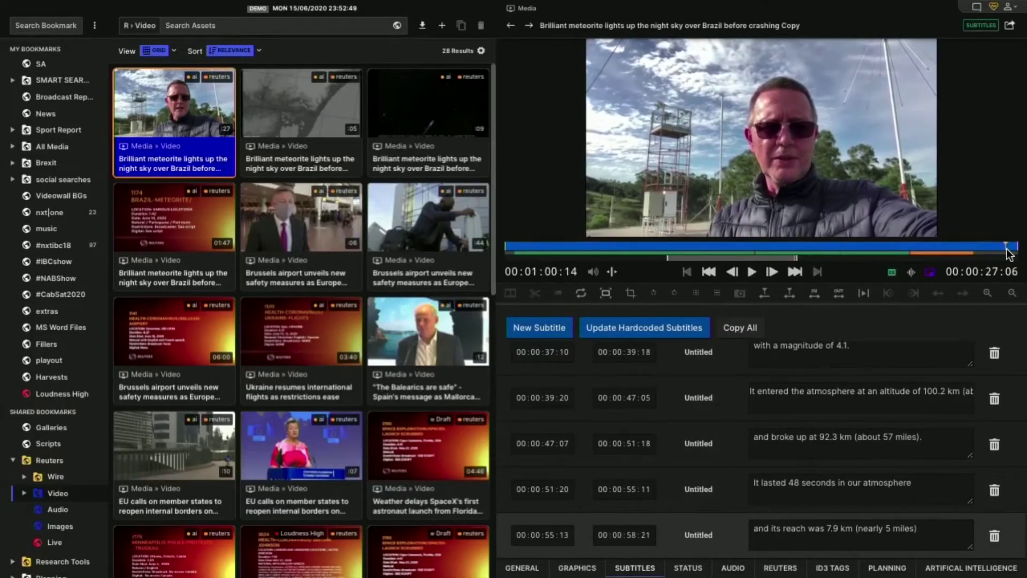
click(642, 535)
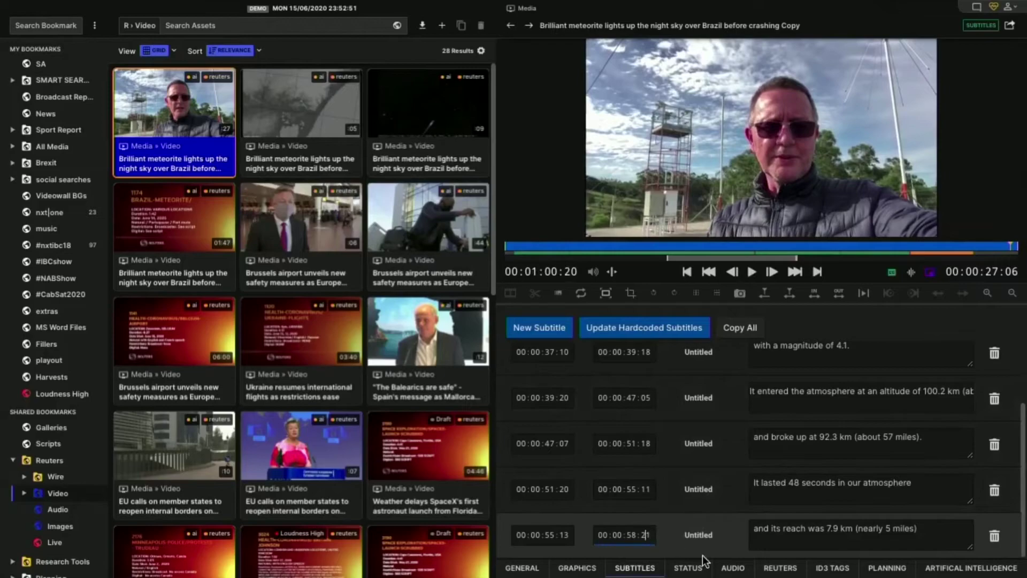
triple_click(643, 535)
key(Up)
key(Up)
key(Up)
key(Up)
key(Up)
key(Up)
key(Up)
key(Up)
key(Up)
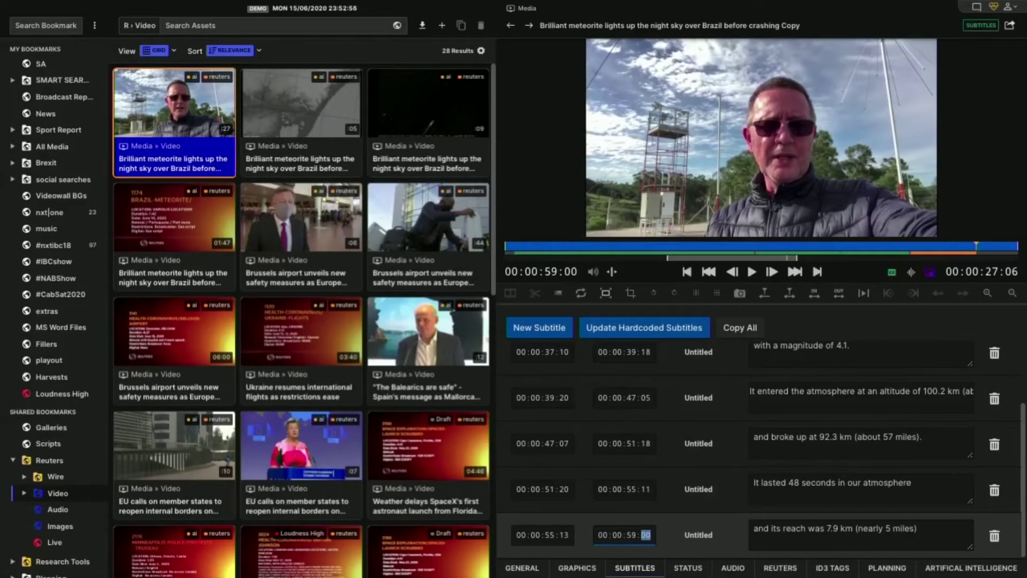
key(Up)
key(Up)
key(Up)
key(Up)
key(Up)
key(Up)
key(Up)
key(Up)
key(Up)
key(Up)
key(Up)
key(Up)
key(Up)
key(Up)
key(Up)
key(Up)
key(Up)
key(Up)
key(Up)
key(Up)
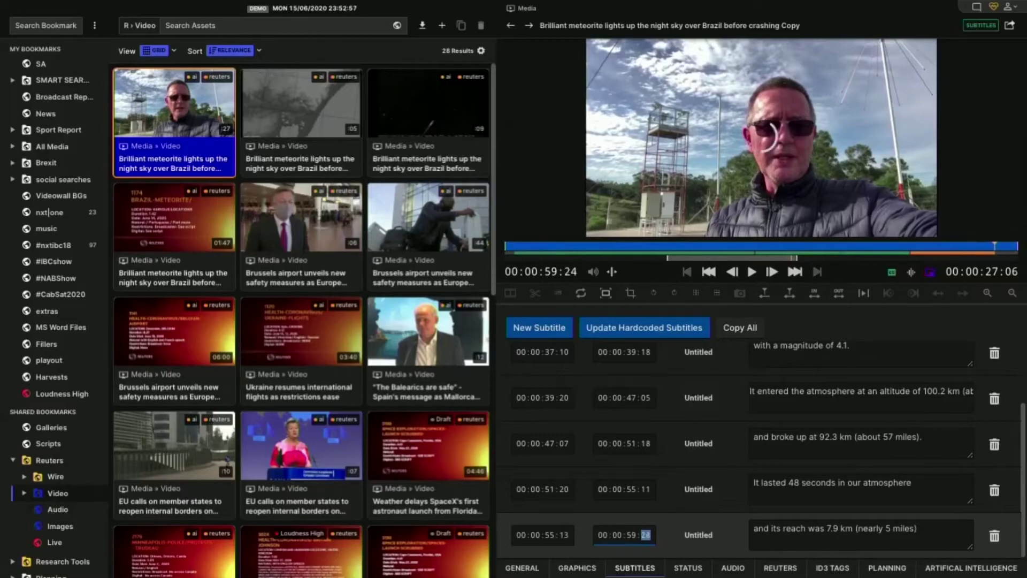
key(Up)
key(Up)
key(Up)
key(Up)
key(Up)
key(Up)
key(Up)
key(Up)
key(Up)
key(Up)
key(Up)
key(Up)
key(Up)
key(Up)
key(Up)
key(Up)
key(Up)
key(Up)
key(Up)
key(Up)
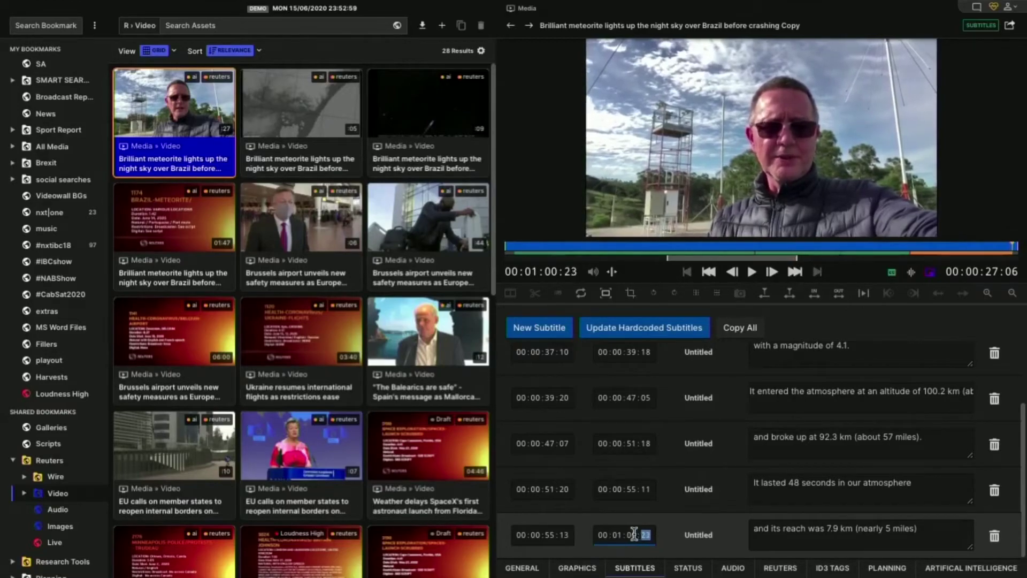
Burn the updated subtitles into the scientist clip and play it back to verify them.
click(648, 327)
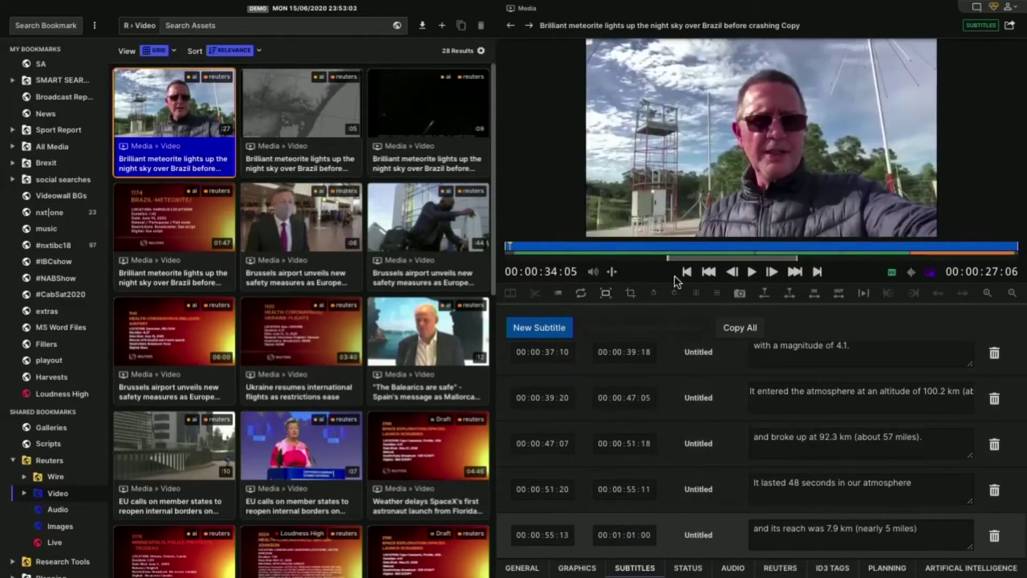
click(751, 272)
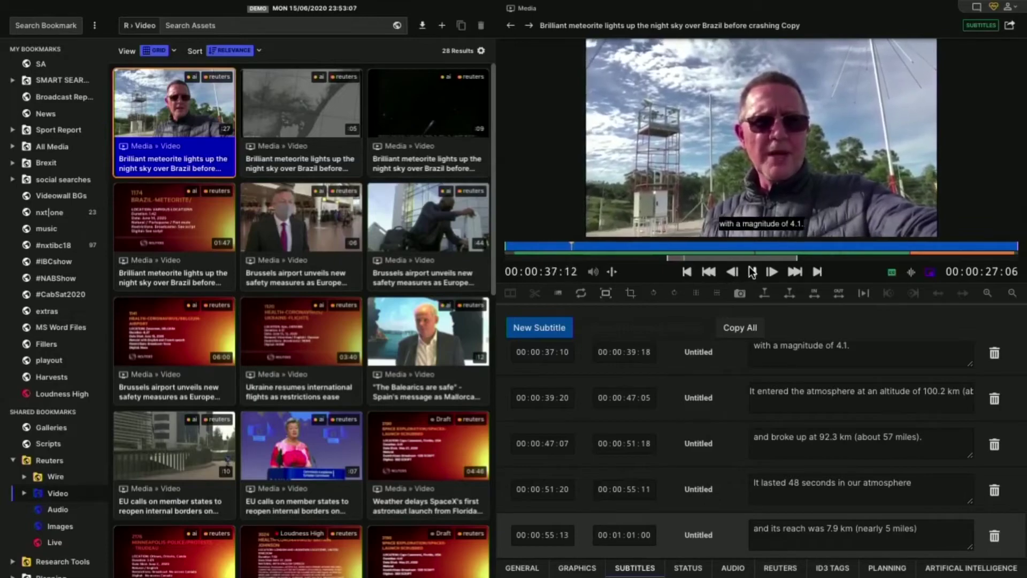
click(752, 272)
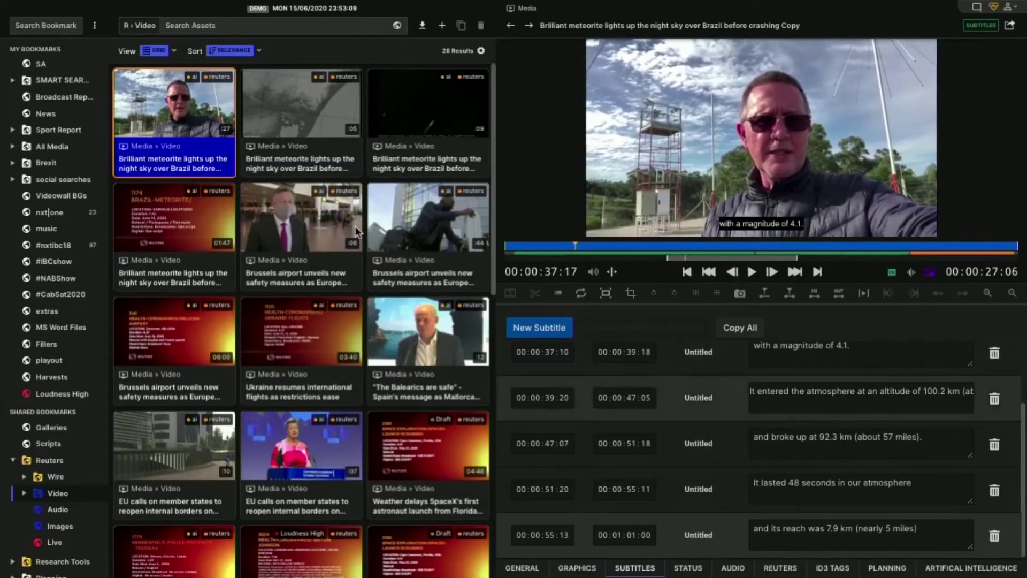
drag(175, 129, 198, 124)
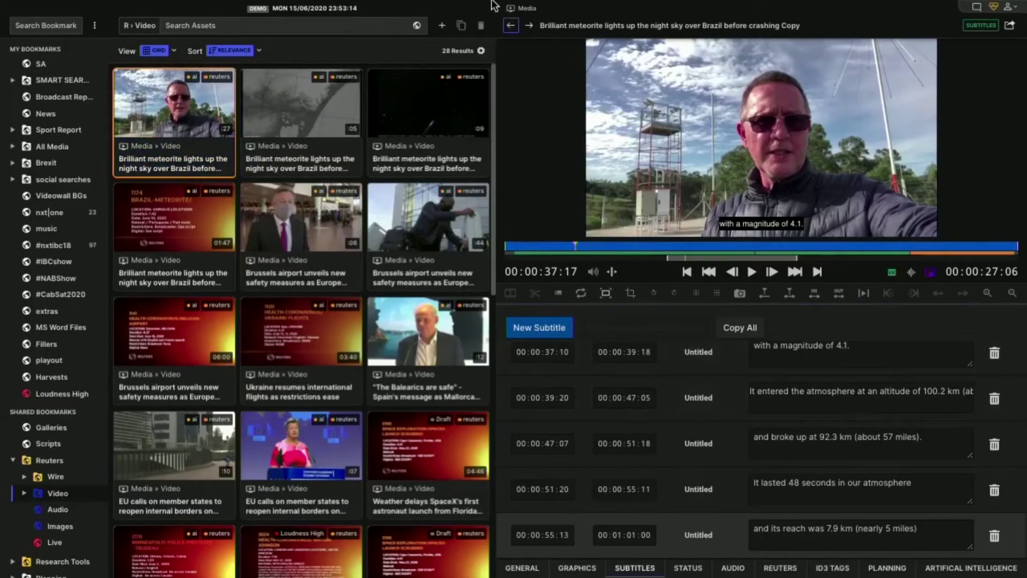
Add the scientist clip below the last paragraph with Kalde playout, subtitles on and autoplay.
click(512, 25)
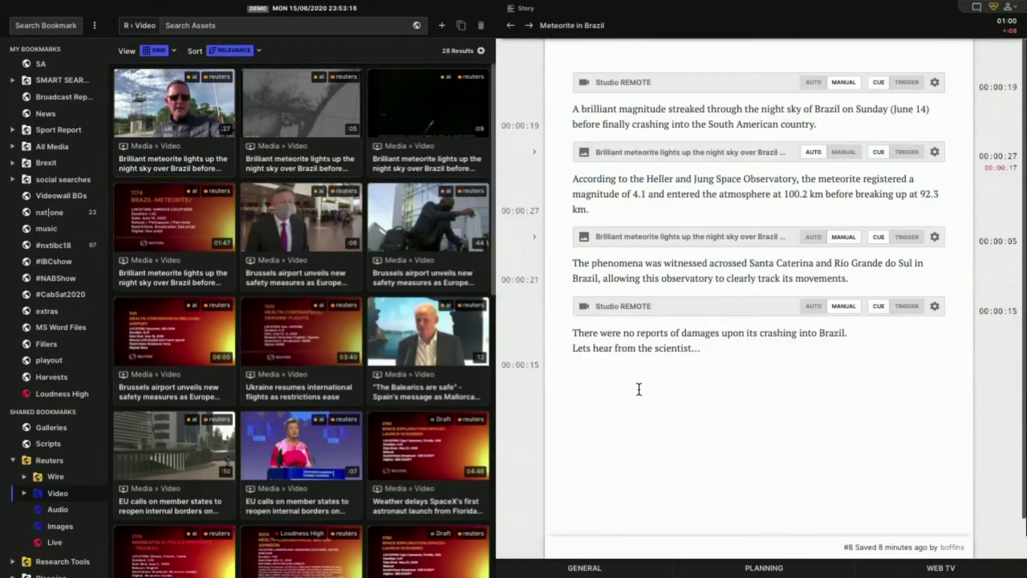
drag(149, 120, 653, 431)
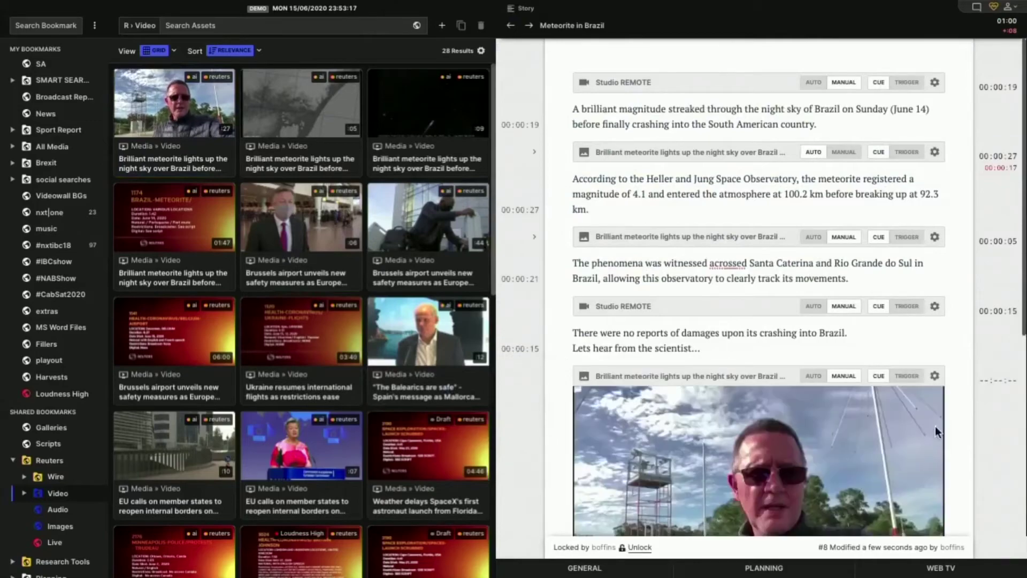
click(934, 375)
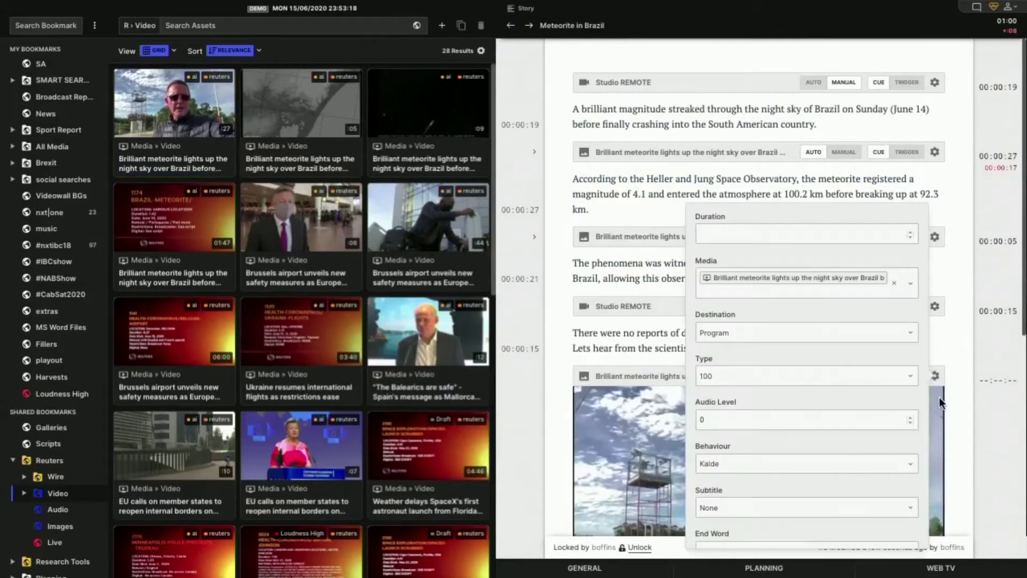
scroll(883, 421, down, 1)
click(878, 428)
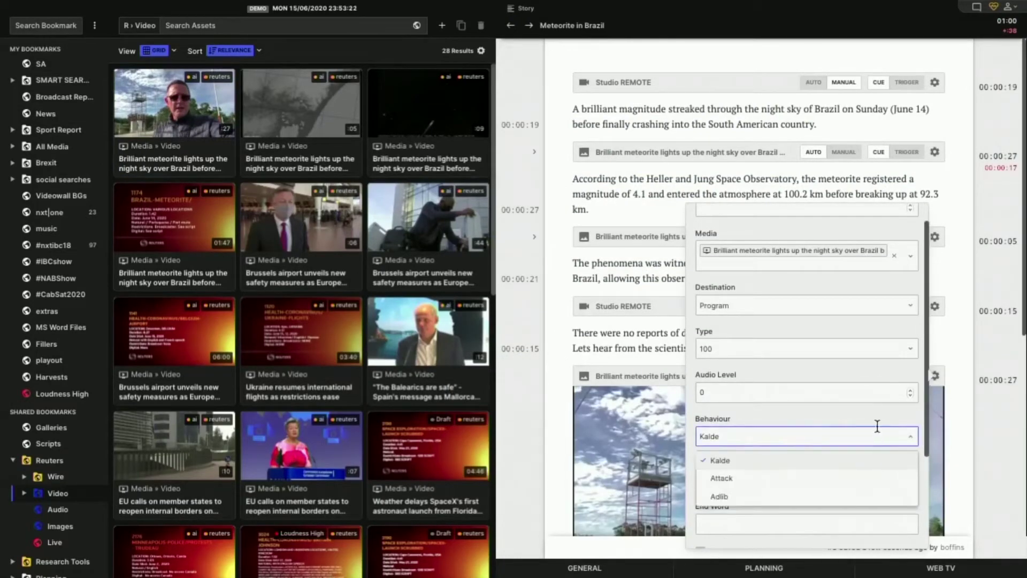
click(878, 427)
click(849, 479)
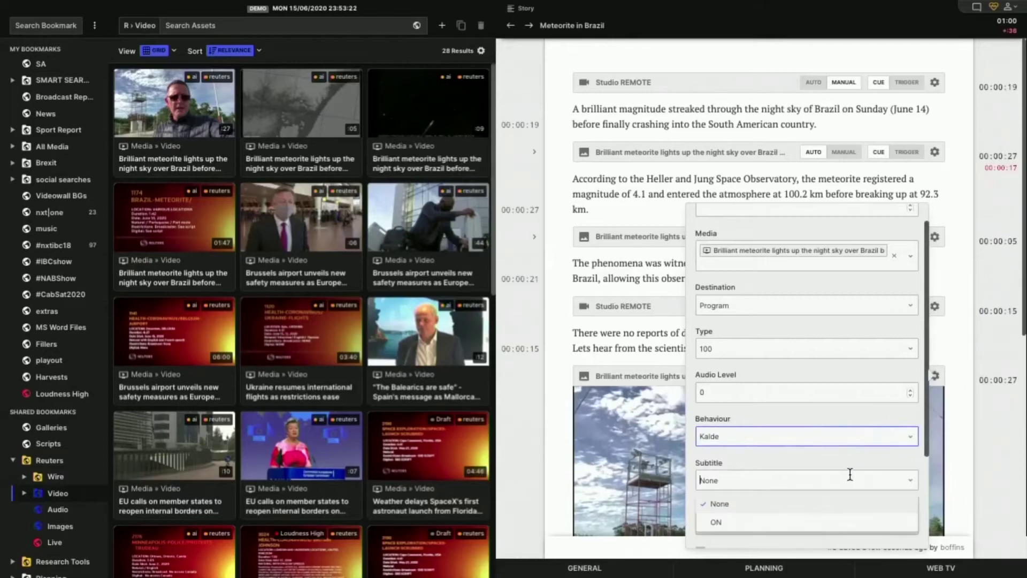
click(843, 522)
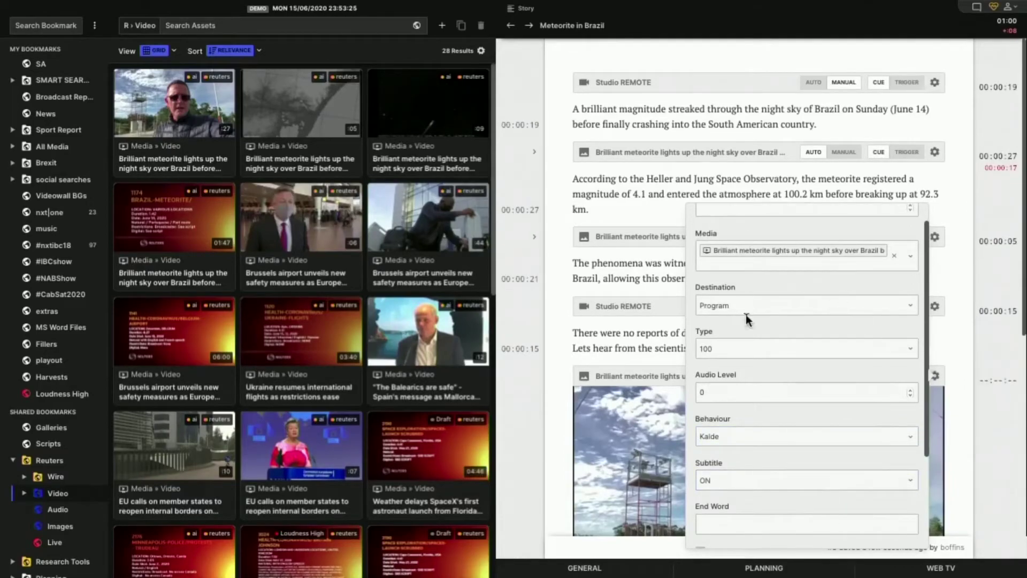
click(934, 375)
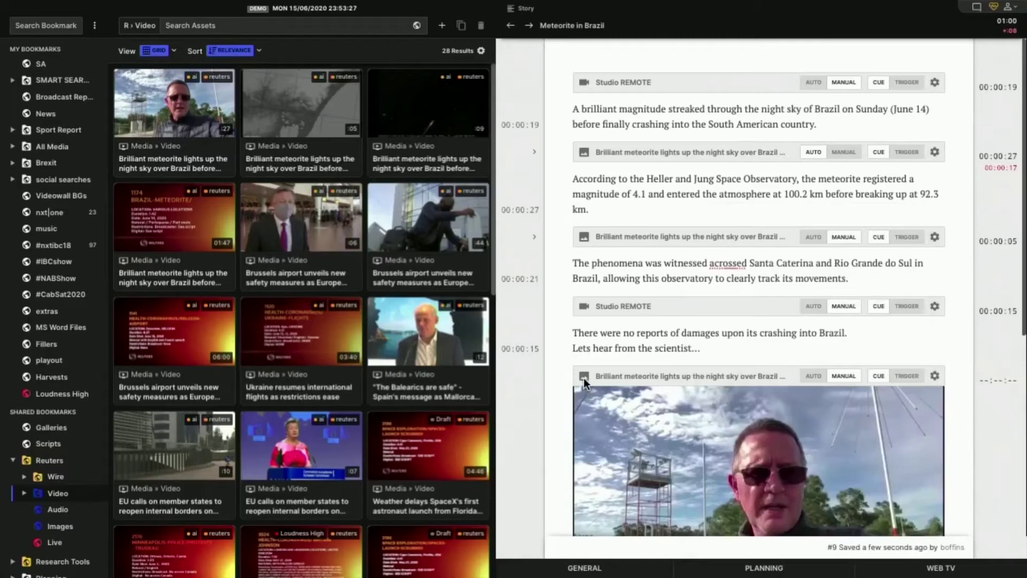
click(813, 375)
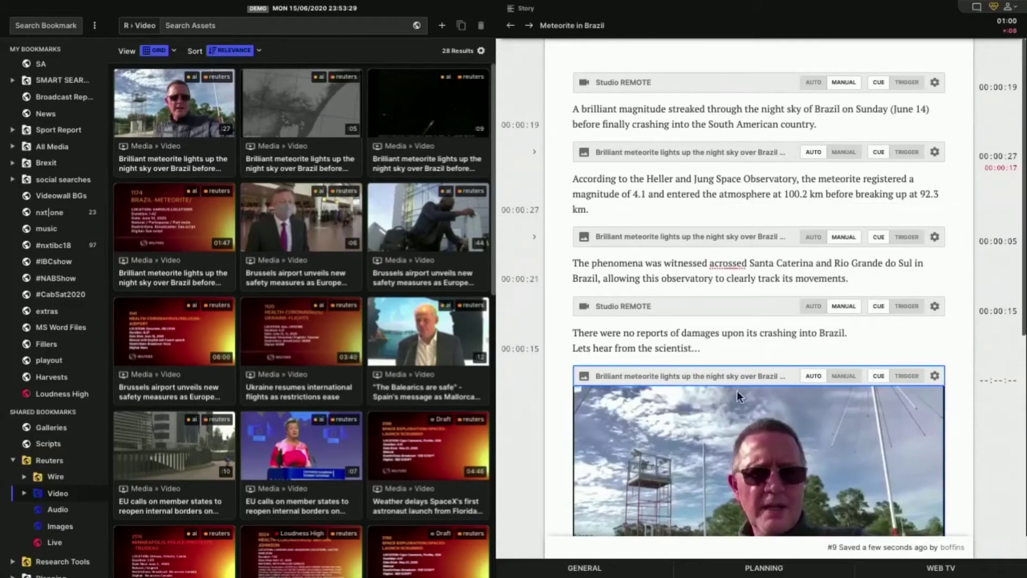
Give the scientist clip a MIX transition and adjust the transition duration.
click(581, 373)
click(622, 415)
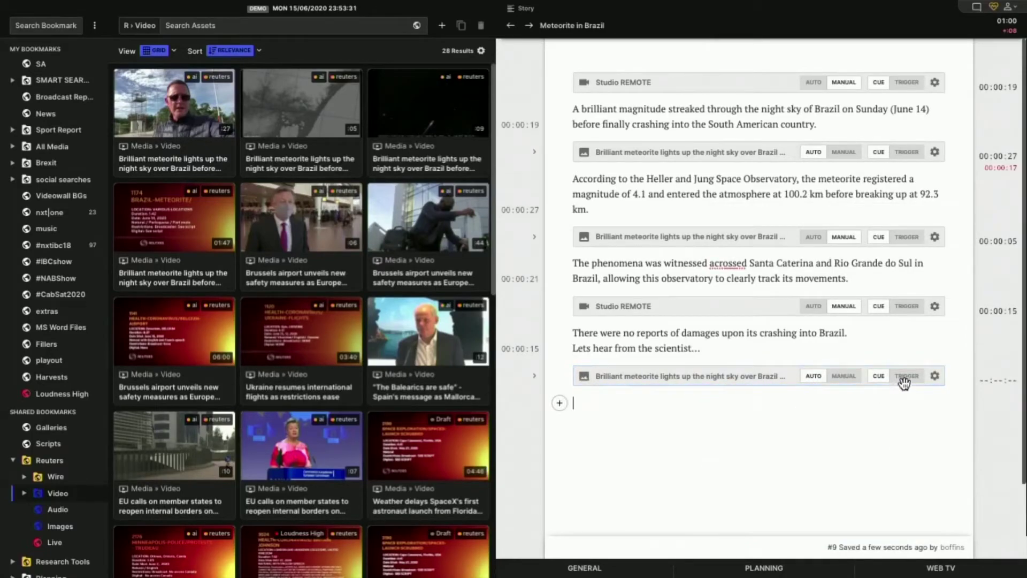
click(935, 376)
scroll(910, 422, down, 3)
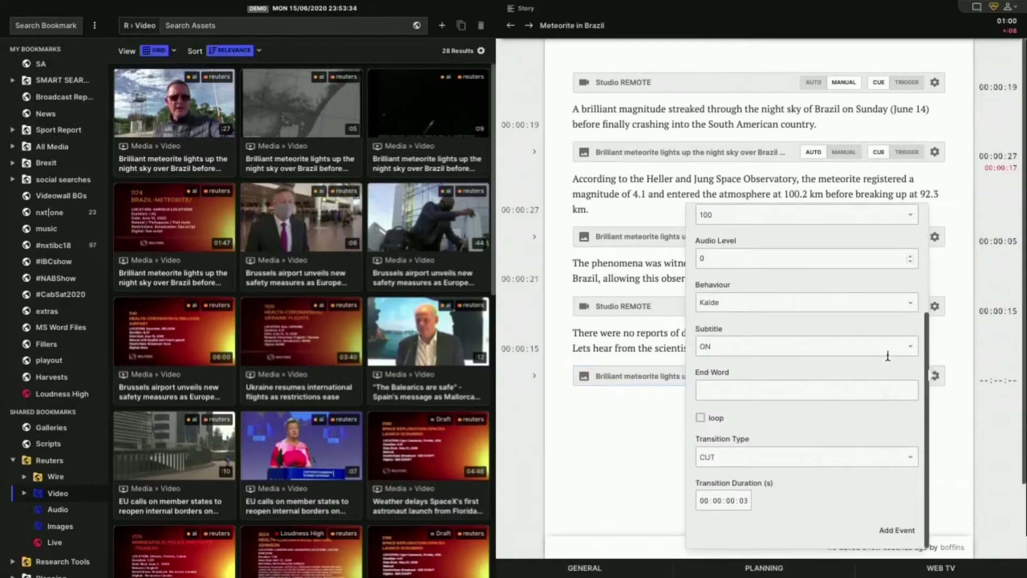
click(886, 454)
click(856, 503)
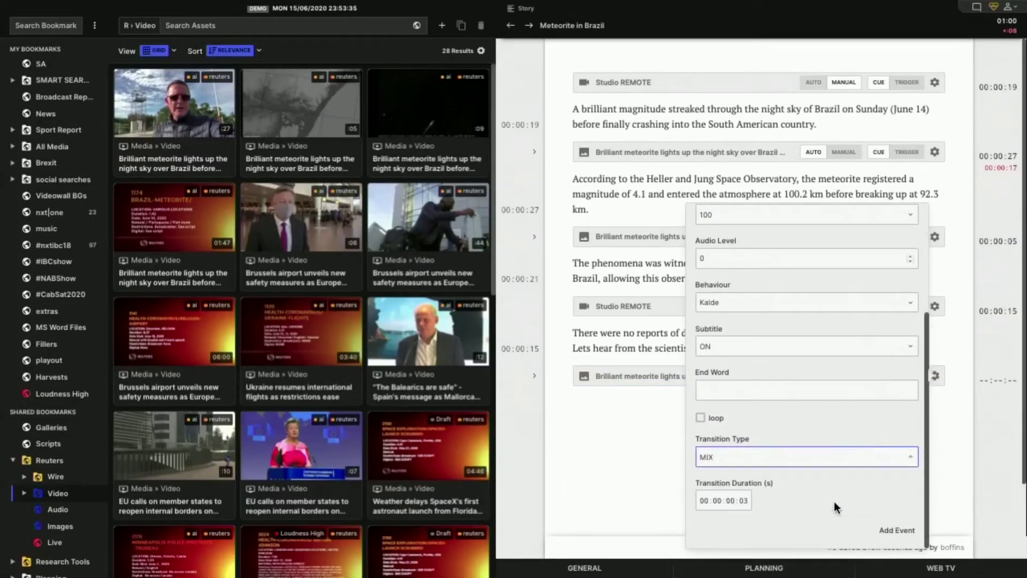
click(742, 501)
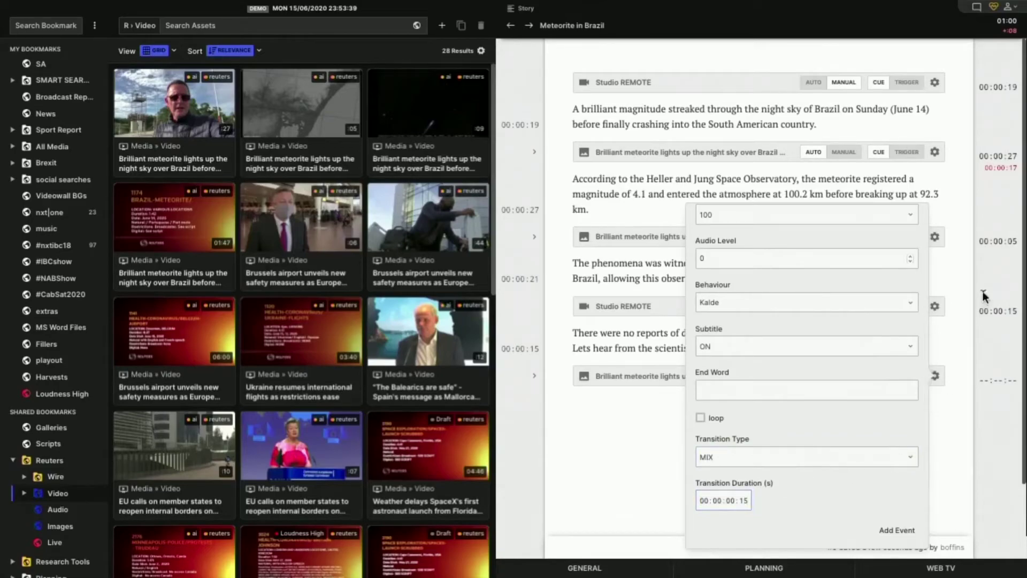
click(935, 377)
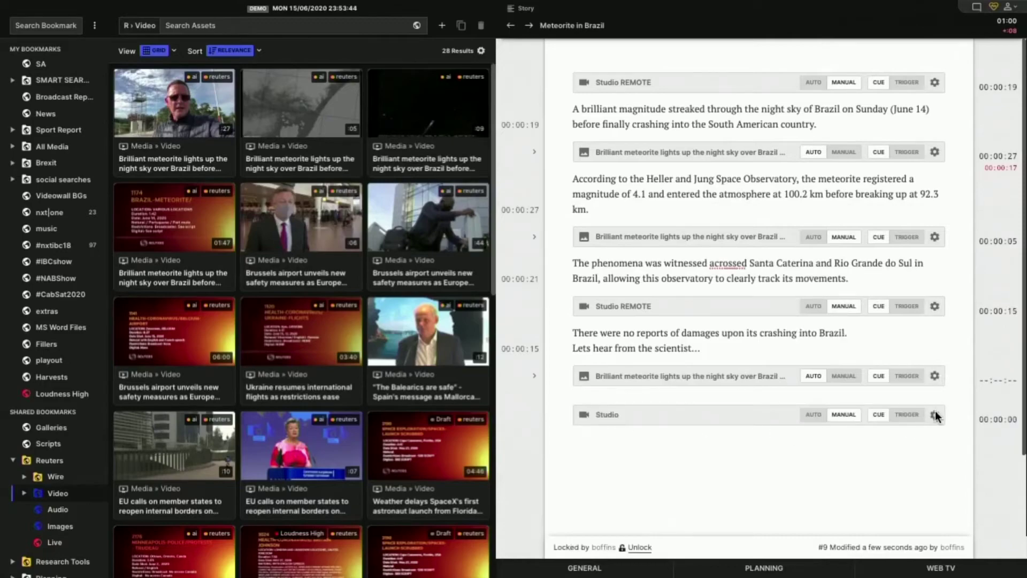
Set the closing studio item's video source to Remote Studio.
click(934, 414)
click(798, 363)
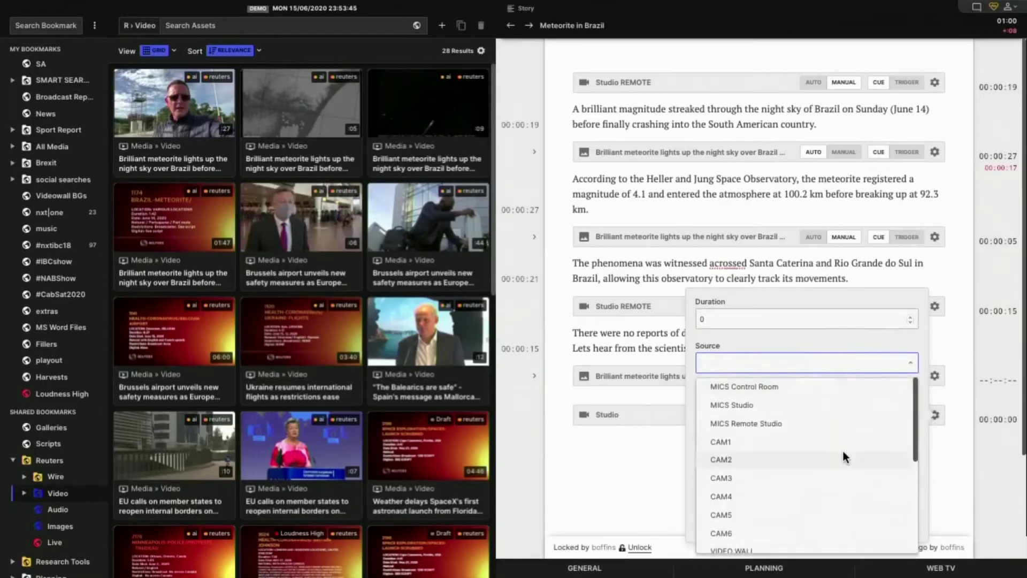
scroll(840, 448, down, 5)
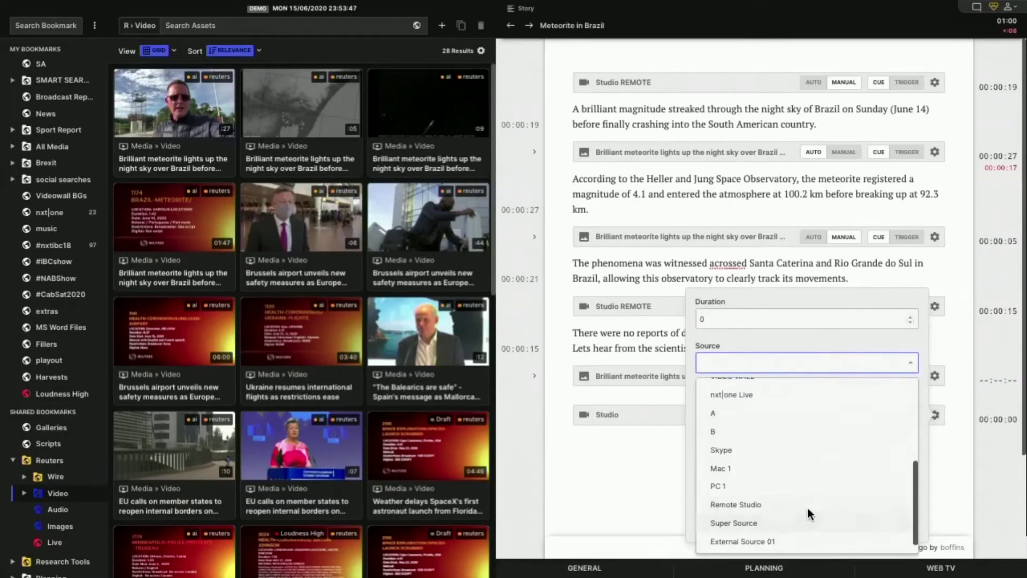
click(803, 489)
click(635, 499)
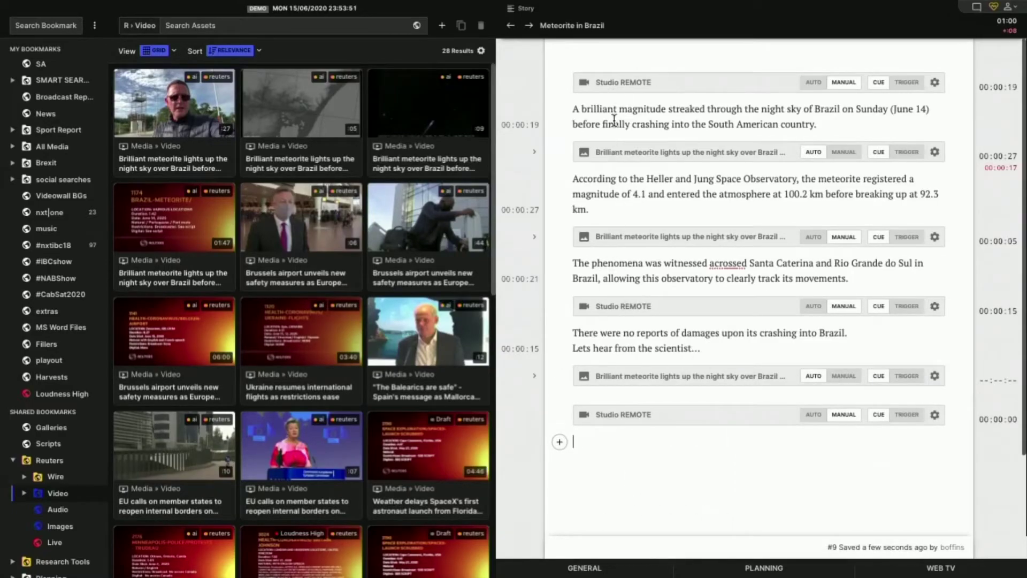
Insert an audio element, move it above the opening studio item, and title it Breaking News.
click(613, 90)
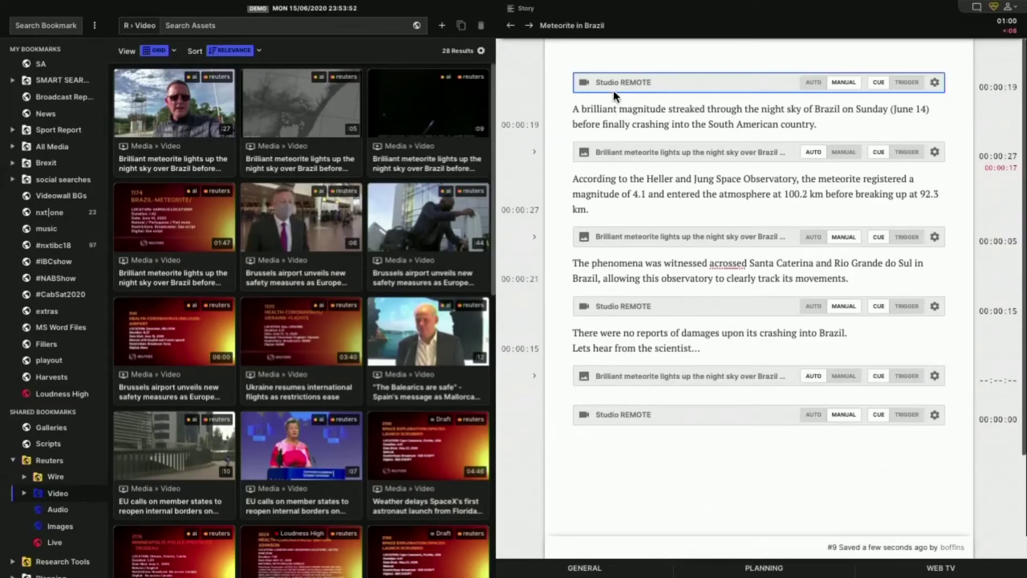
click(575, 111)
key(Return)
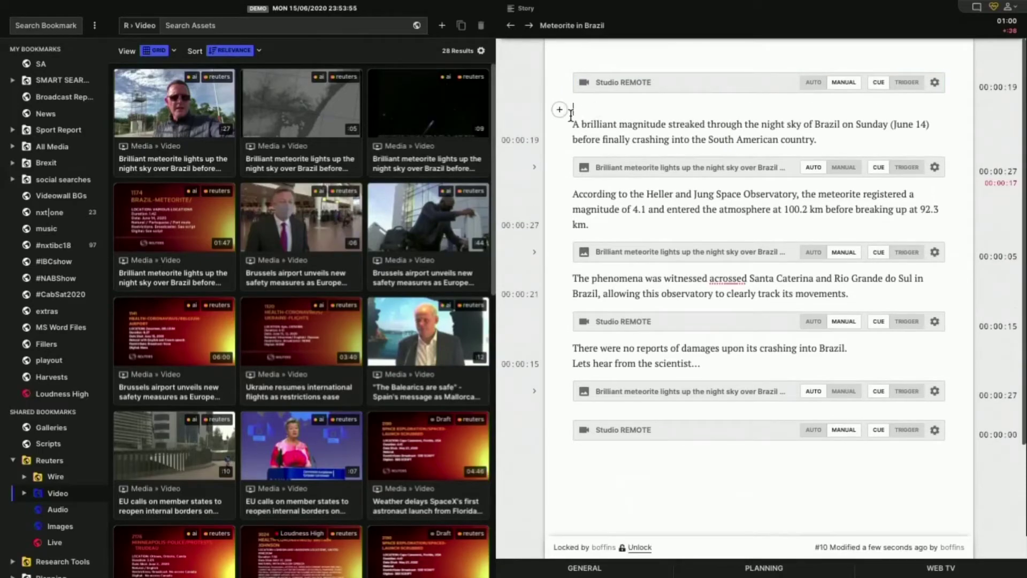
click(559, 109)
click(659, 110)
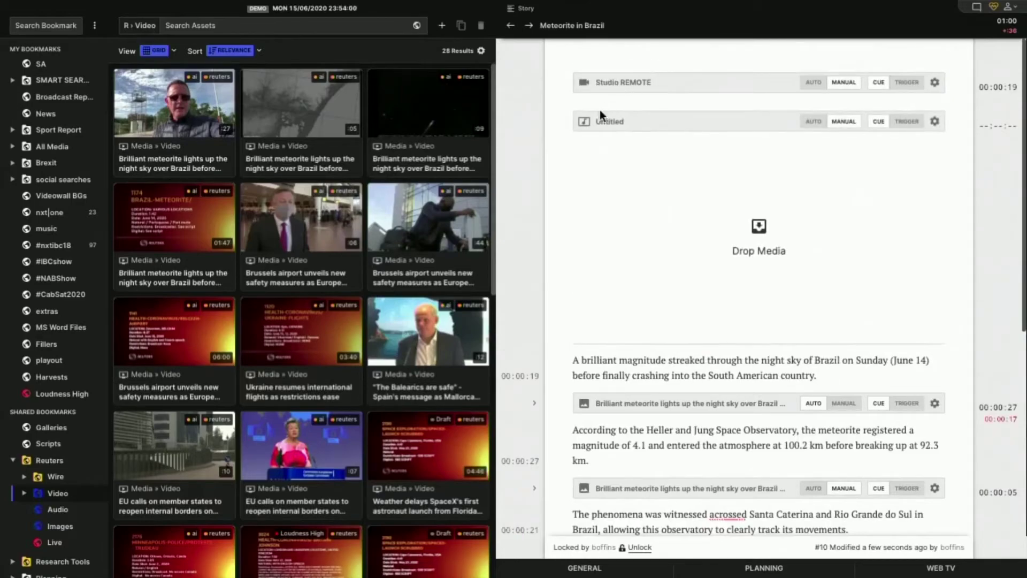
click(589, 119)
drag(588, 115, 611, 80)
click(611, 81)
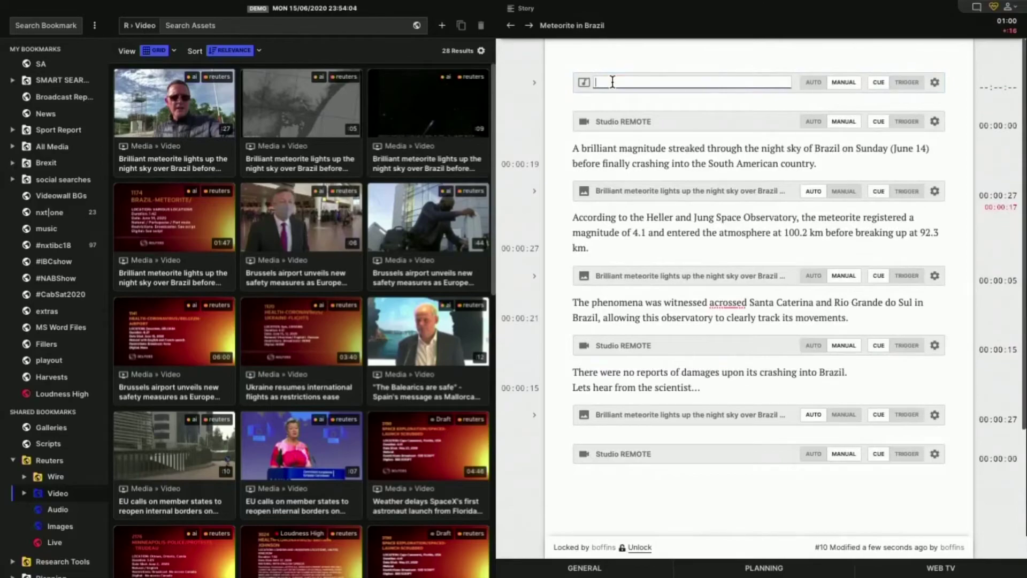
text(Breaking News)
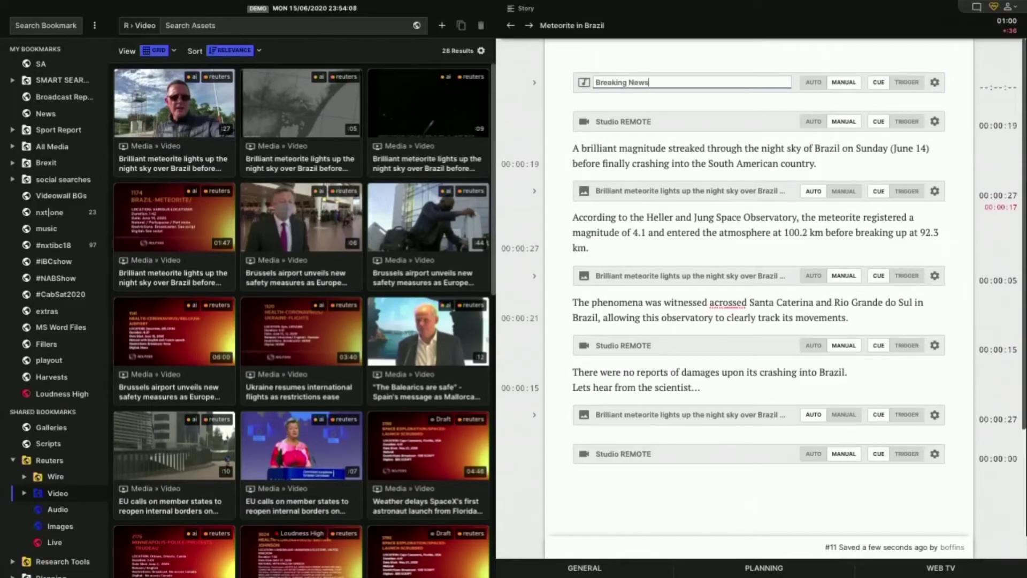
key(Return)
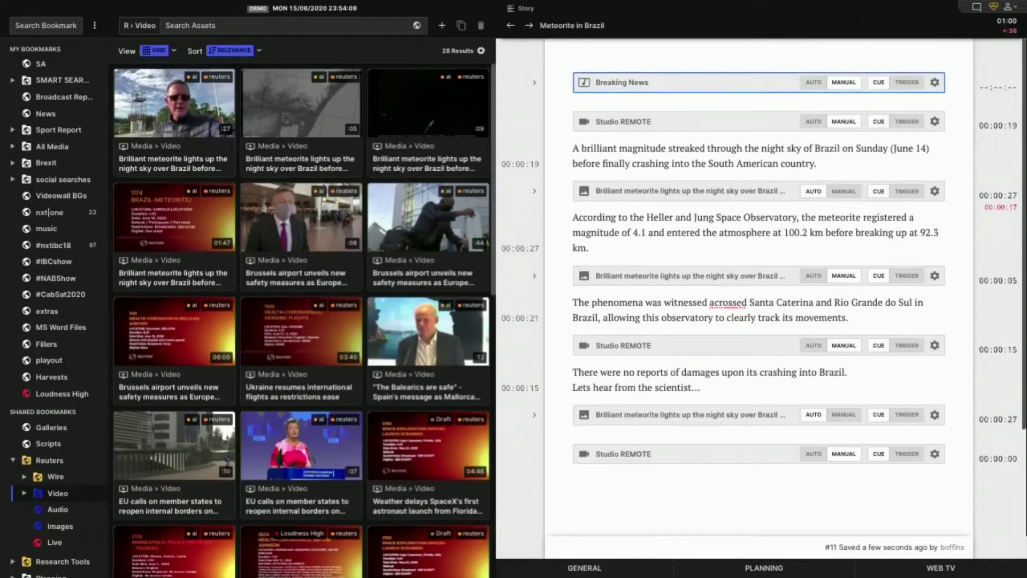
Search the media assets for 'breaking news' and pick up the BR - Breaking News clip.
click(585, 84)
click(242, 25)
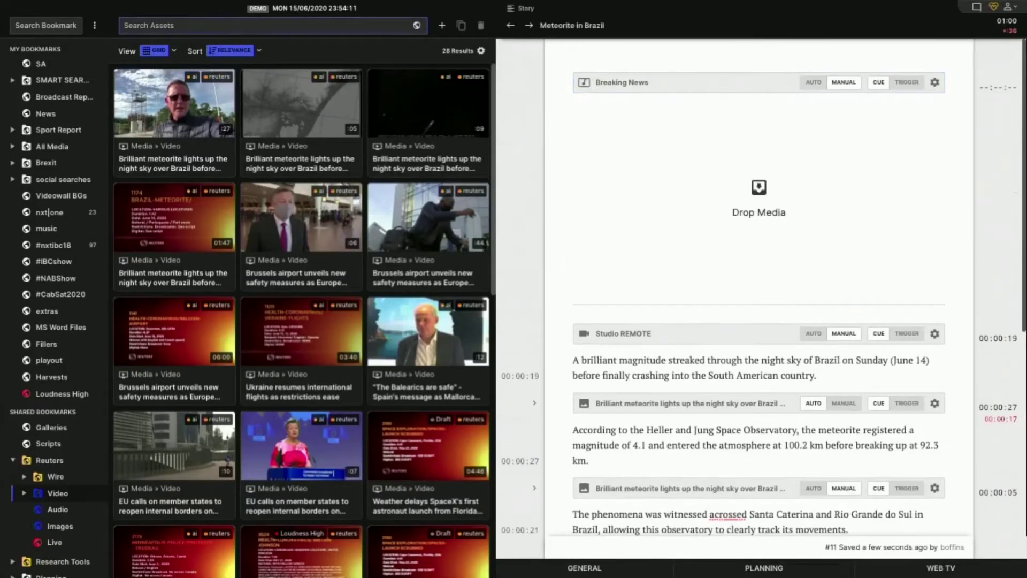
text(breaking)
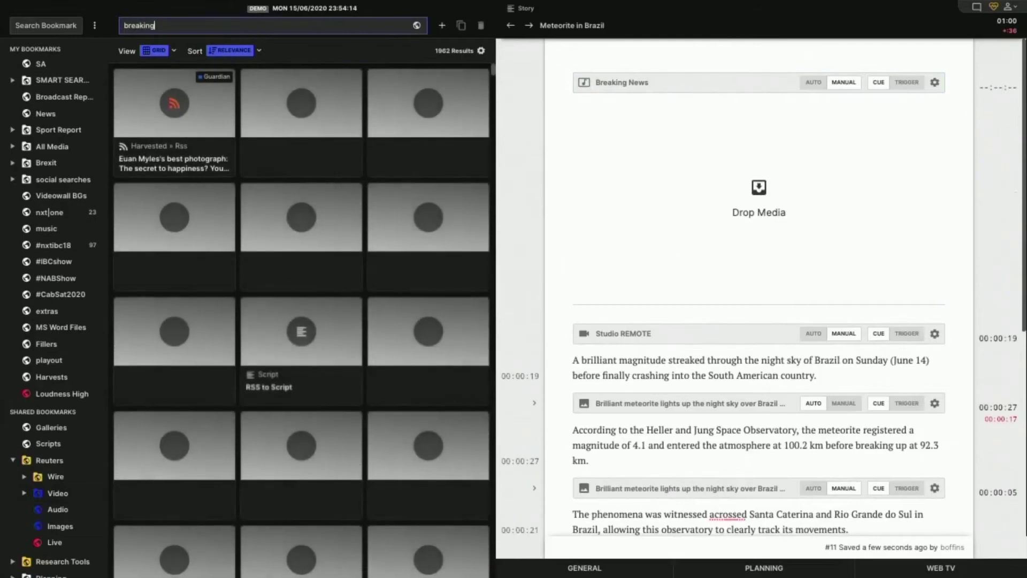
text( news)
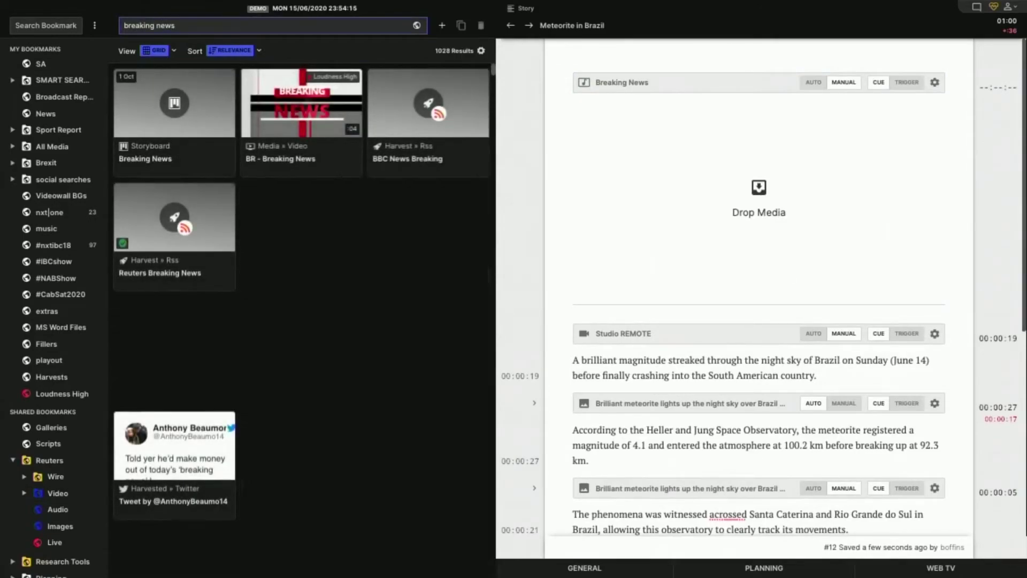
drag(287, 112, 312, 107)
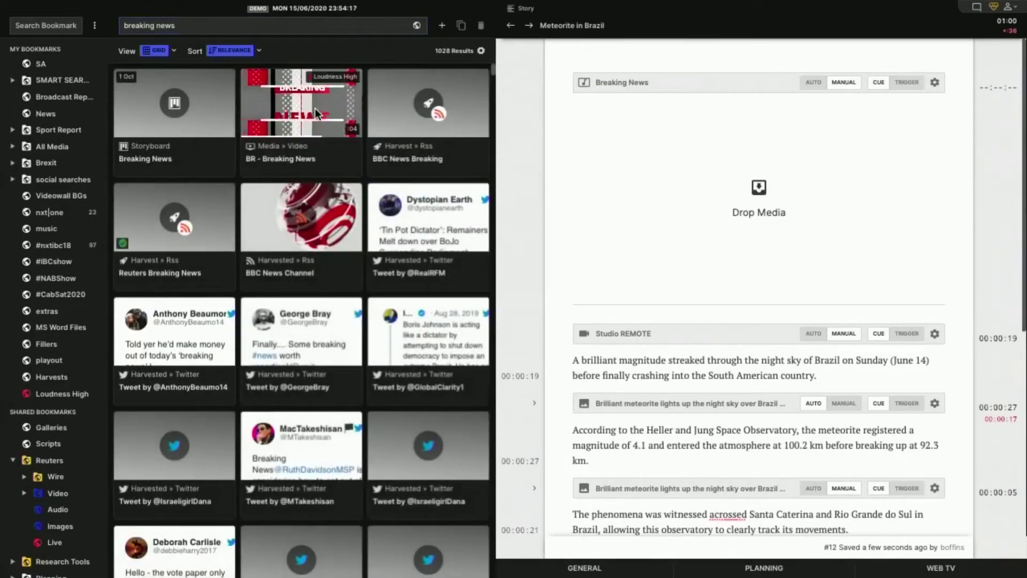
Drop the BR - Breaking News clip onto the Breaking News item, preview the jingle, then collapse the player.
click(582, 81)
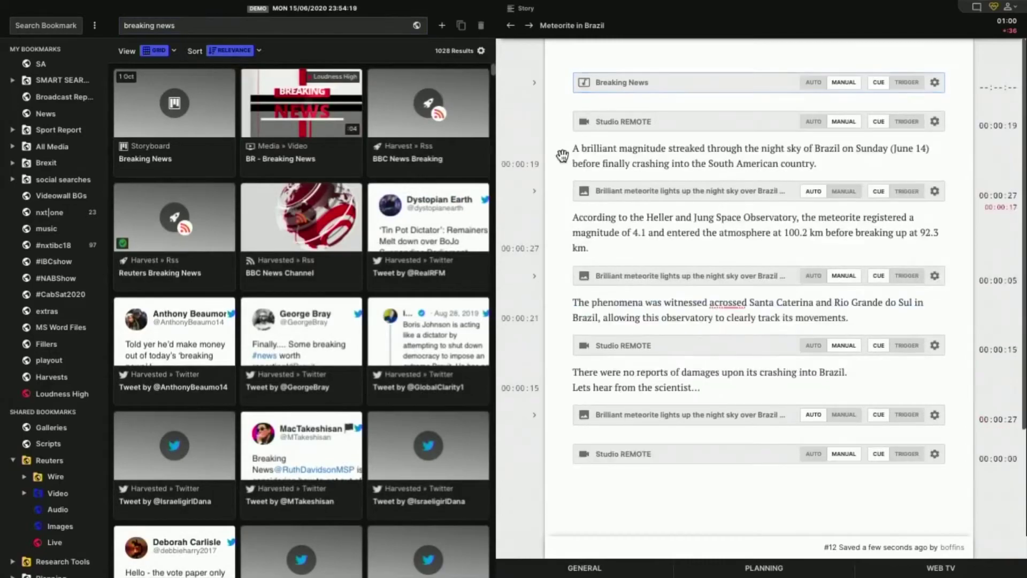
click(576, 88)
drag(313, 117, 779, 174)
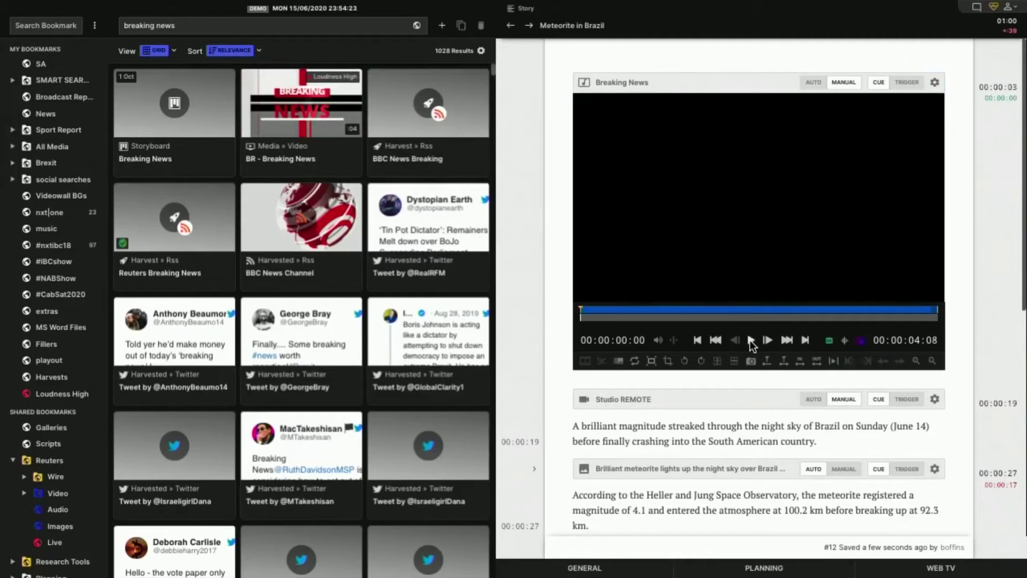
click(751, 340)
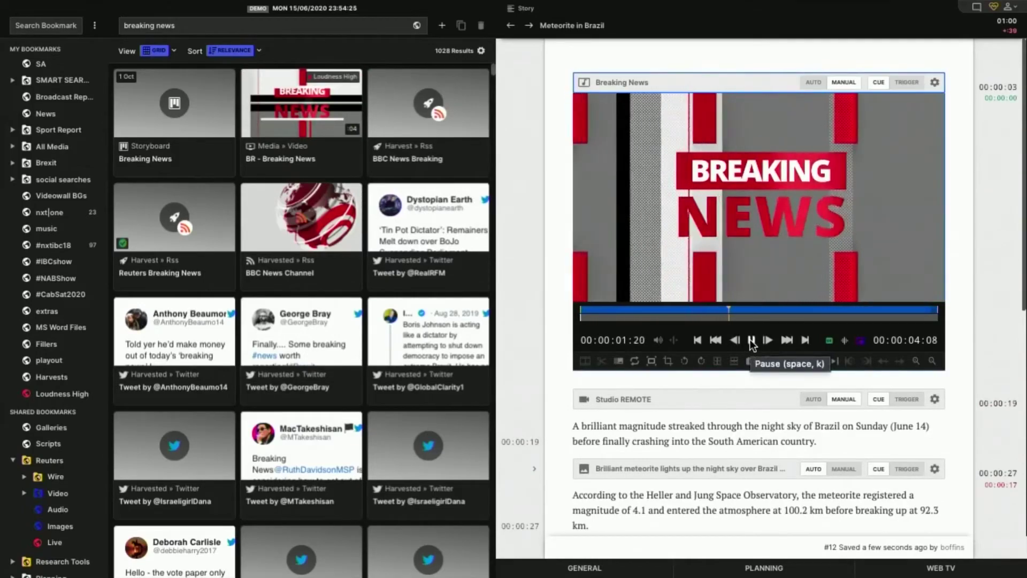
click(751, 340)
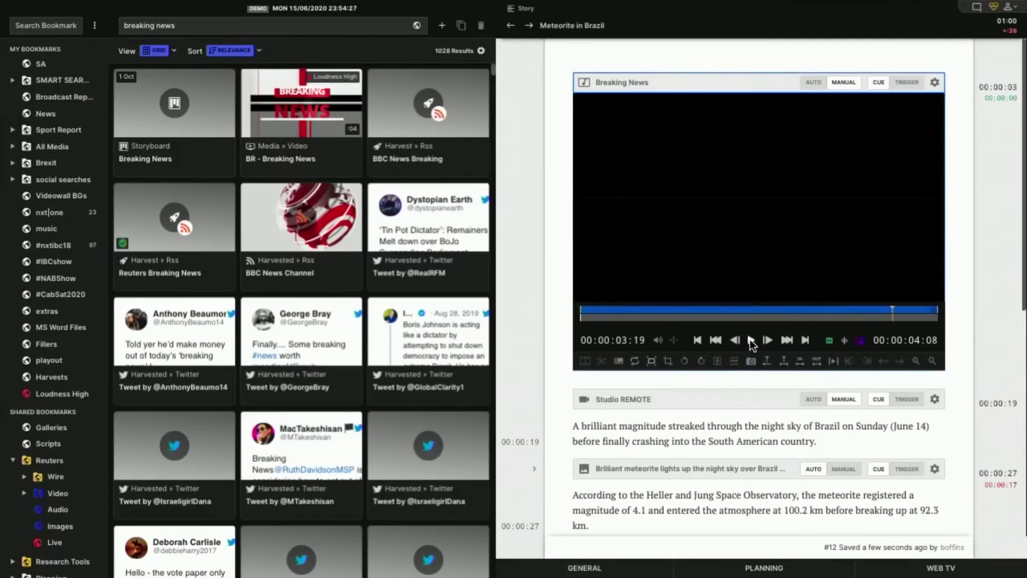
click(613, 46)
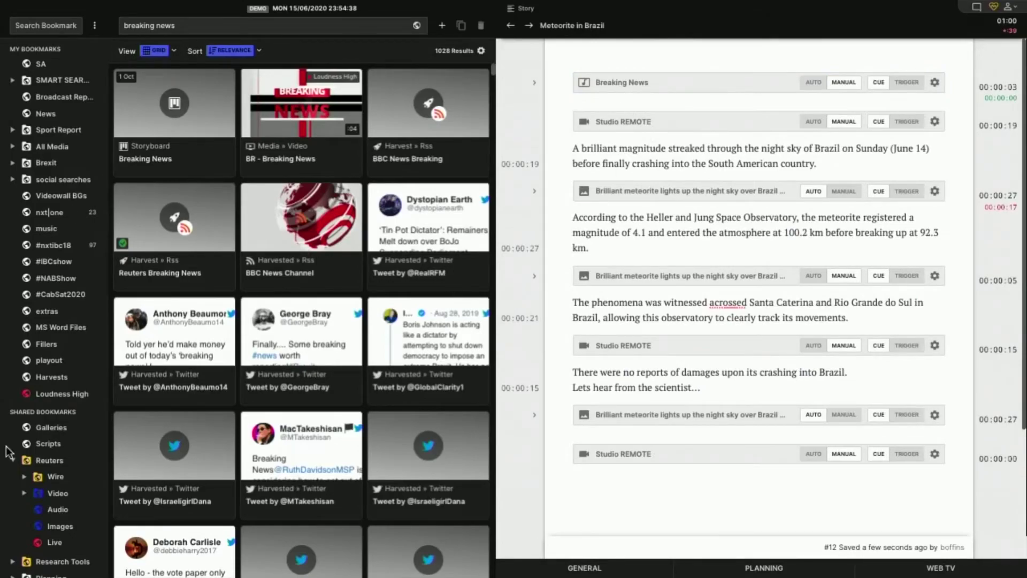
Open the nxt|studio 1 gallery from the Galleries list.
click(75, 427)
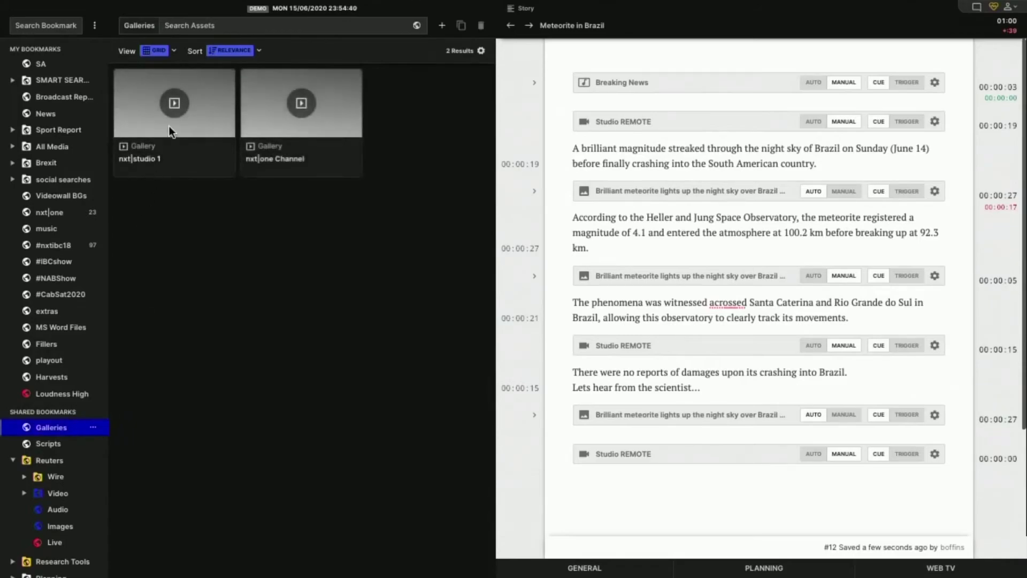
click(170, 126)
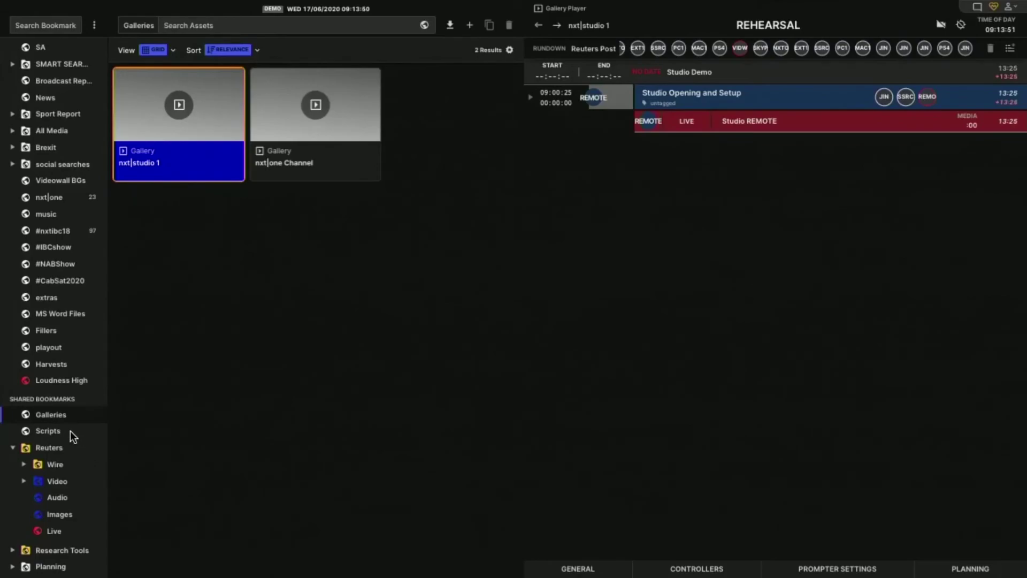
Drag the Meteorite in Brazil script from Scripts into the Studio Demo rundown.
click(38, 429)
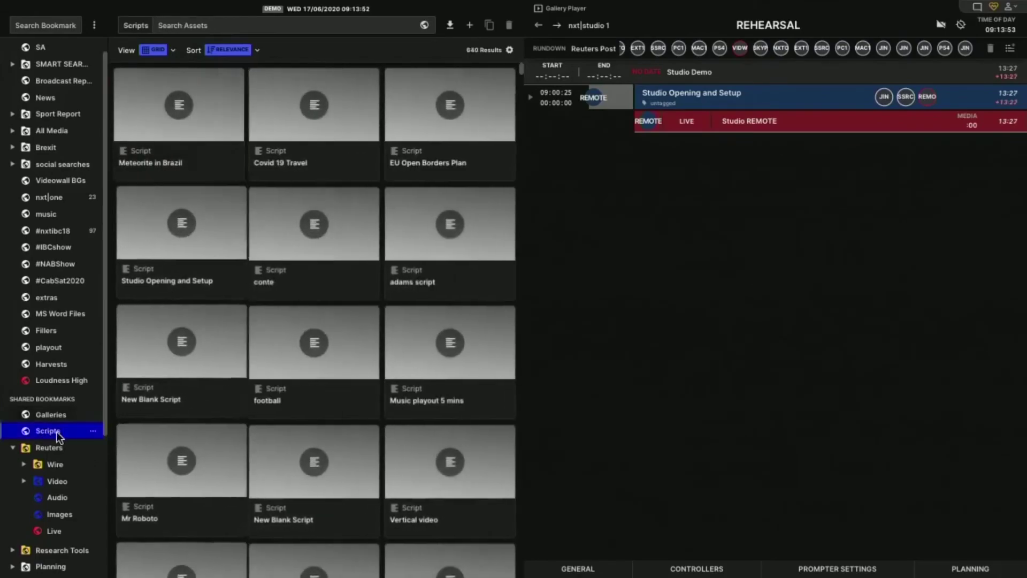
mouse_move(203, 75)
mouse_down()
mouse_move(180, 132)
mouse_move(904, 279)
mouse_move(785, 172)
mouse_up()
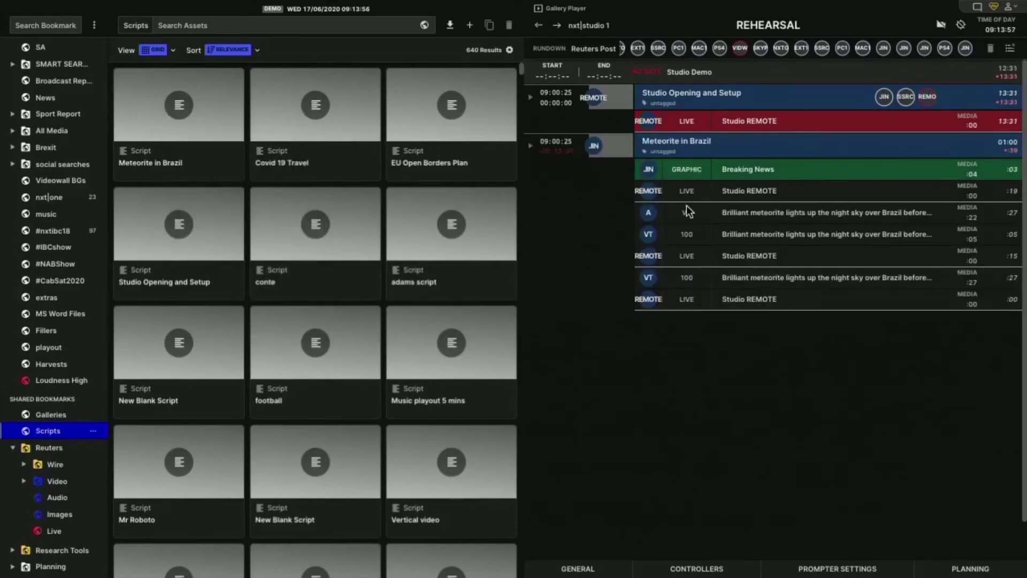